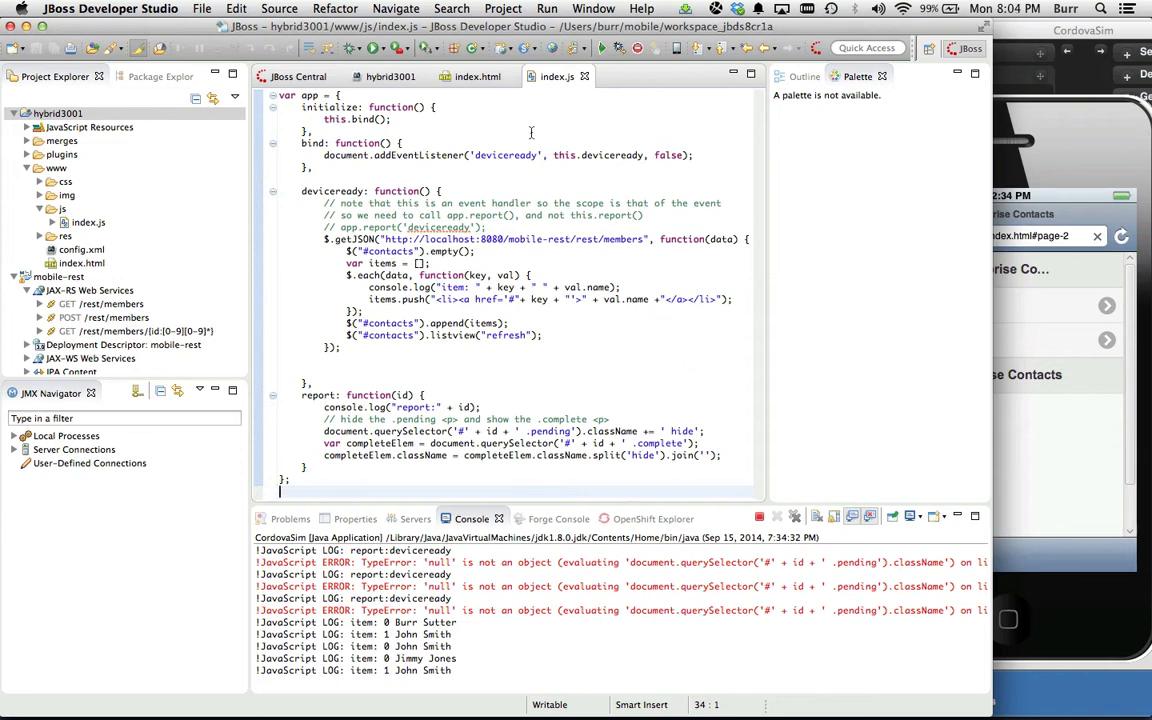
Show index.html in Source-only view and bring up the Servers view below
left_click(477, 76)
scroll(500, 160, "left", 3)
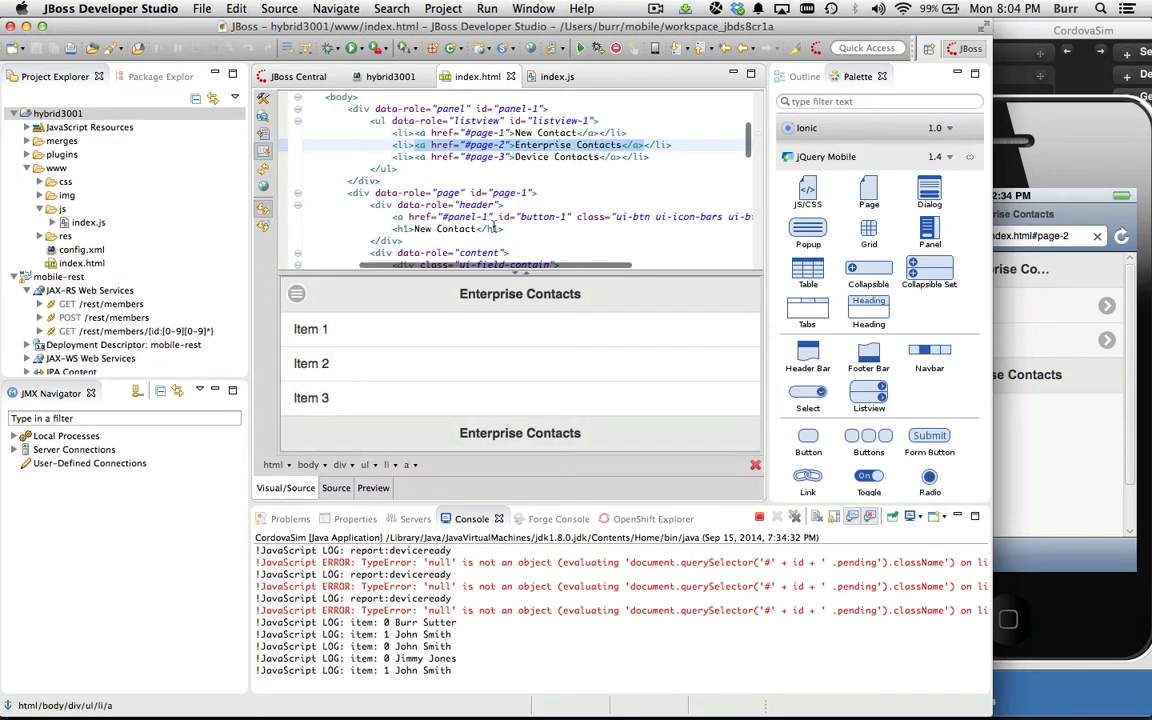
scroll(500, 340, "down", 2)
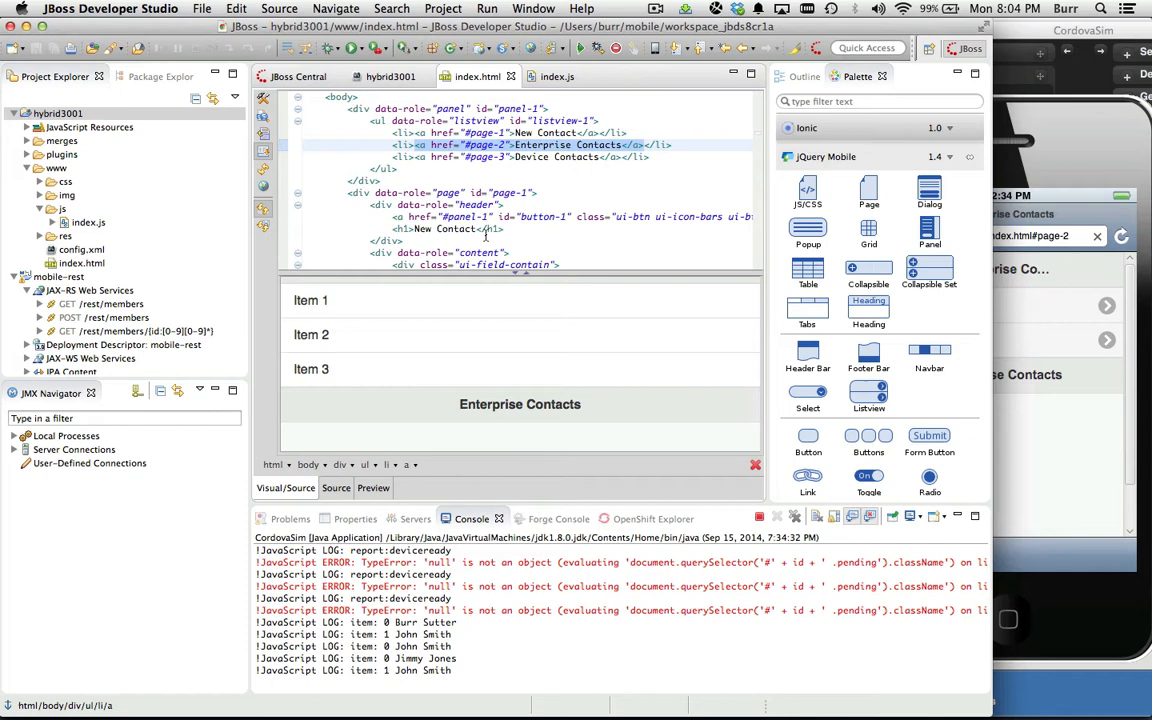
left_click(336, 488)
left_click(415, 519)
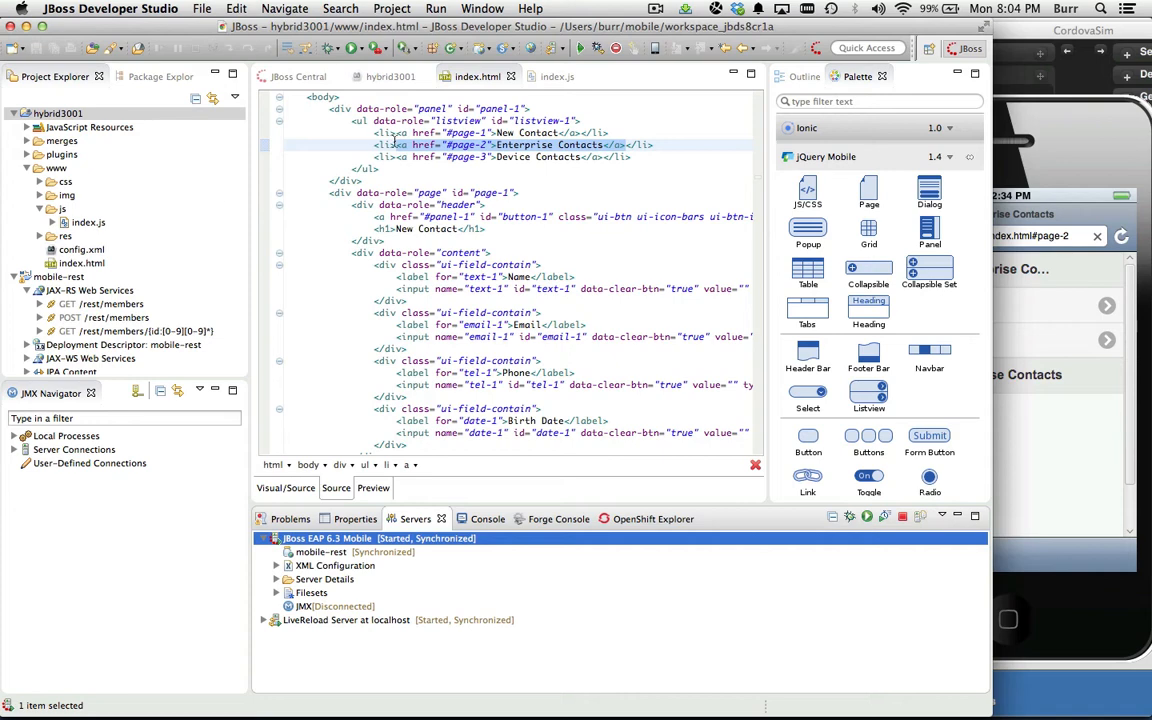
left_click(413, 169)
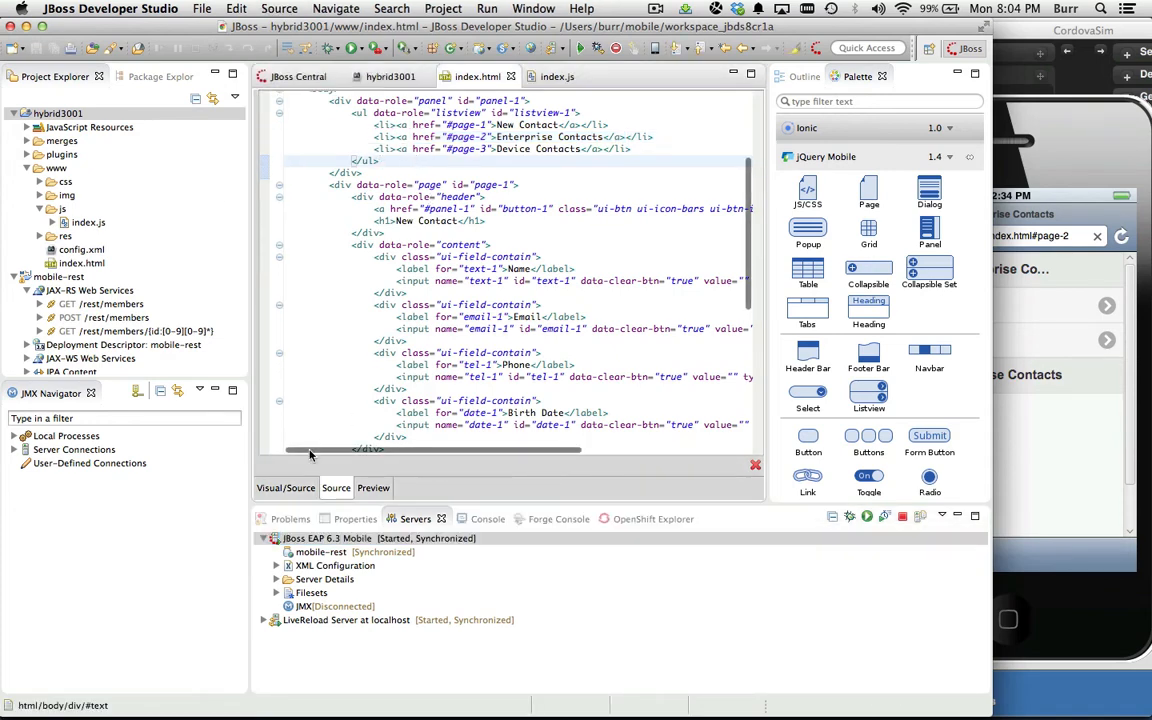
left_click(285, 487)
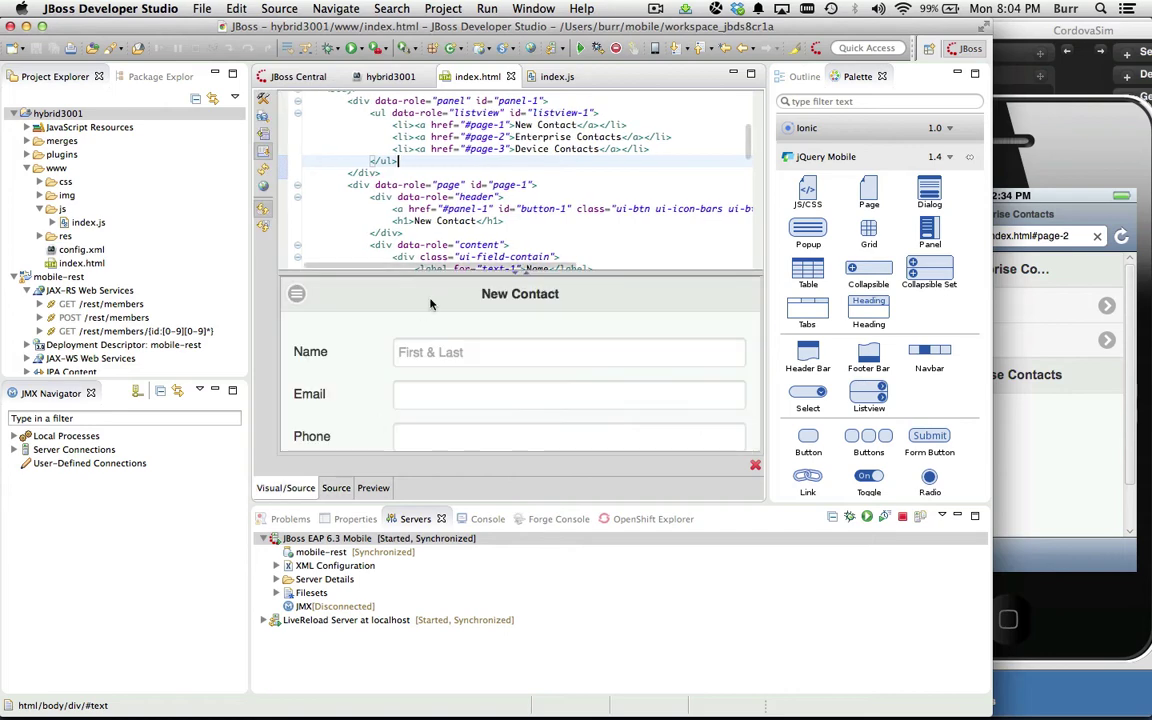
left_click(296, 293)
left_click(354, 328)
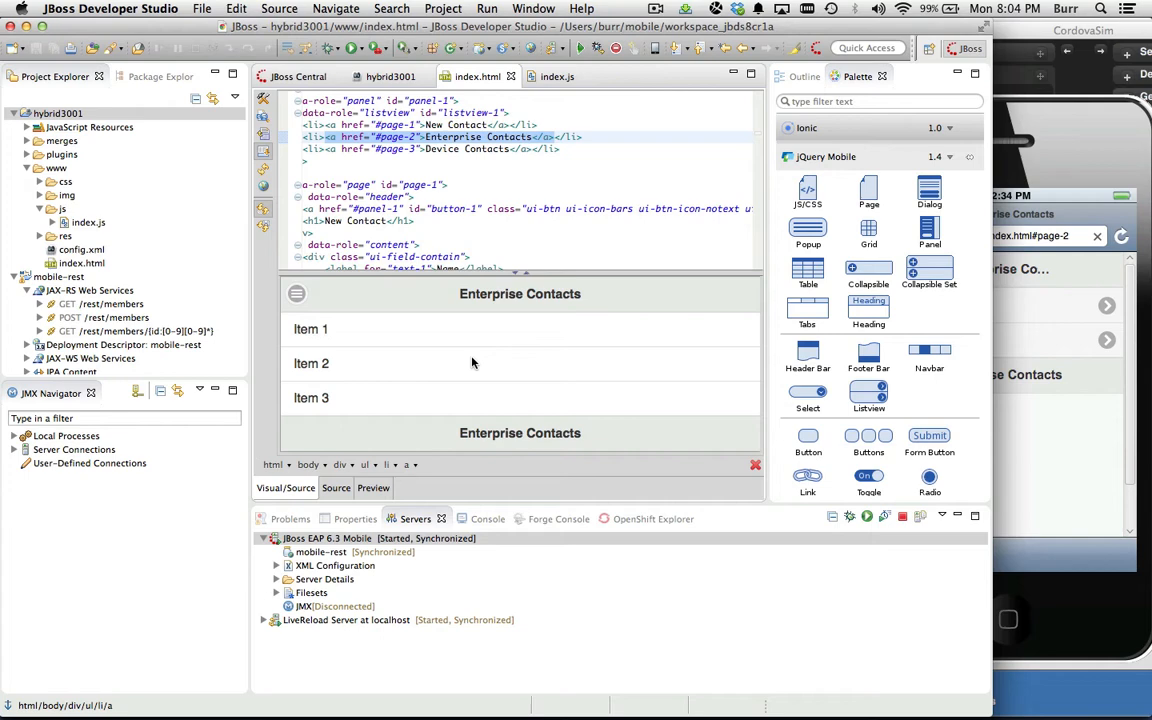
left_click(463, 363)
scroll(450, 340, "down", 2)
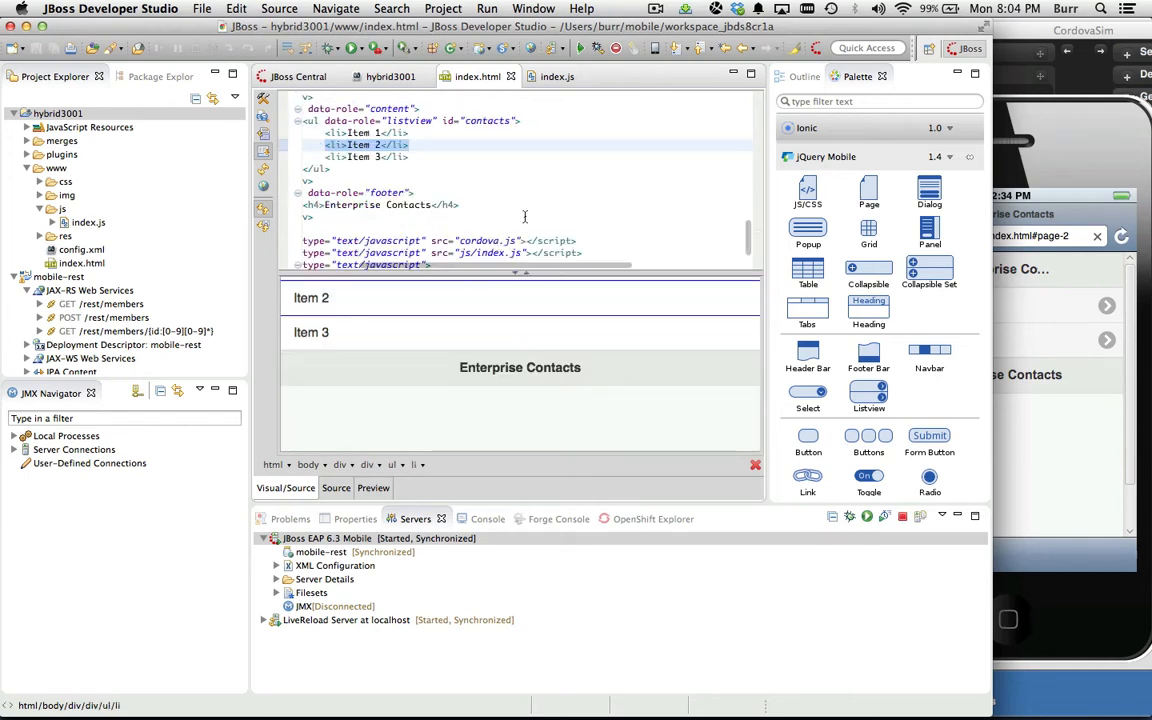
left_click(336, 488)
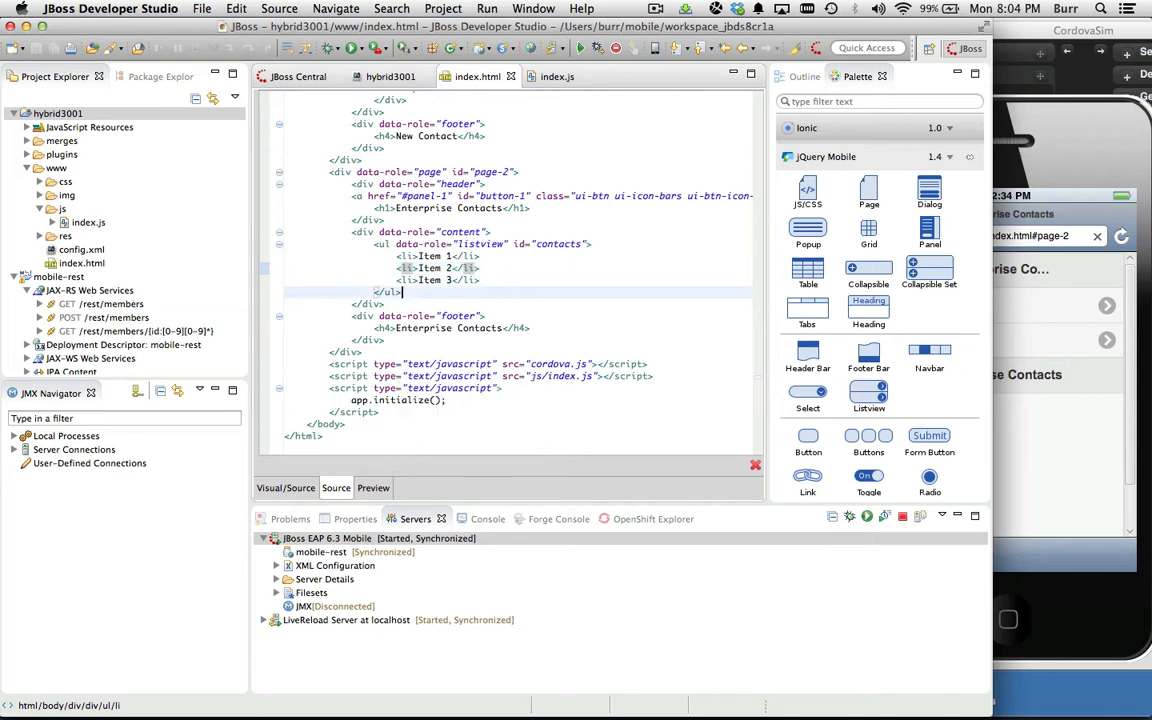
Start an empty line in index.html after the Enterprise Contacts page
left_click(530, 328)
left_click(362, 352)
key("Return")
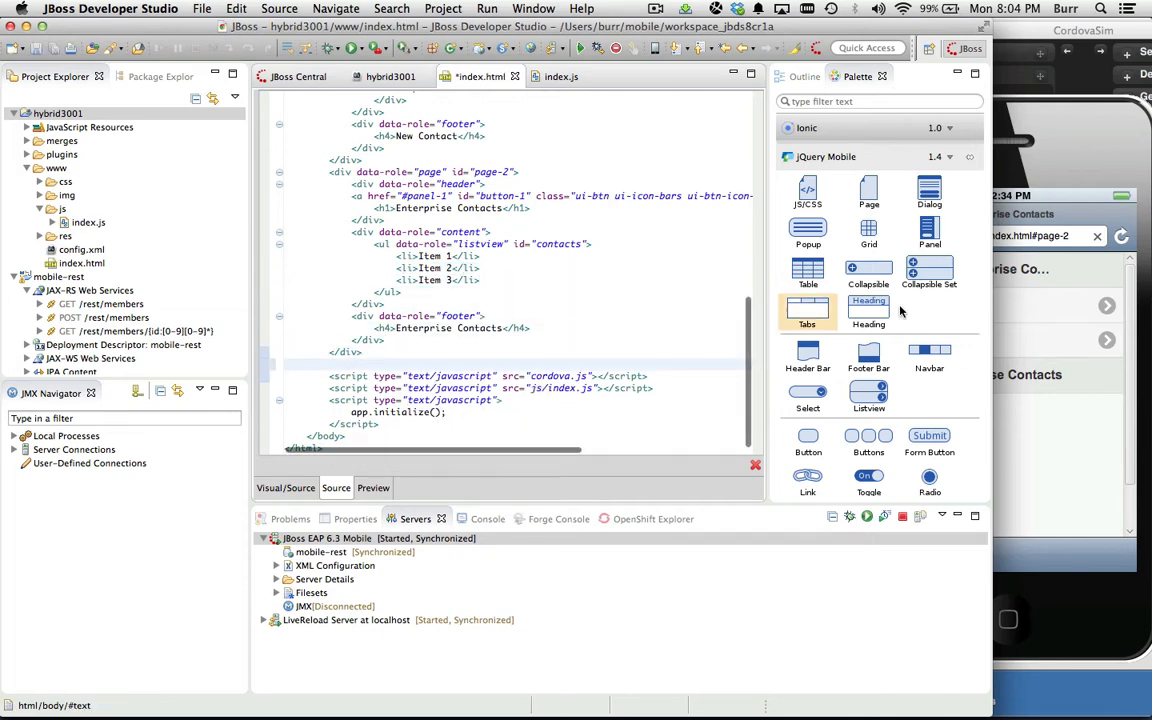
Insert a jQuery Mobile page headed 'Device Contacts' with no footer
left_click(869, 196)
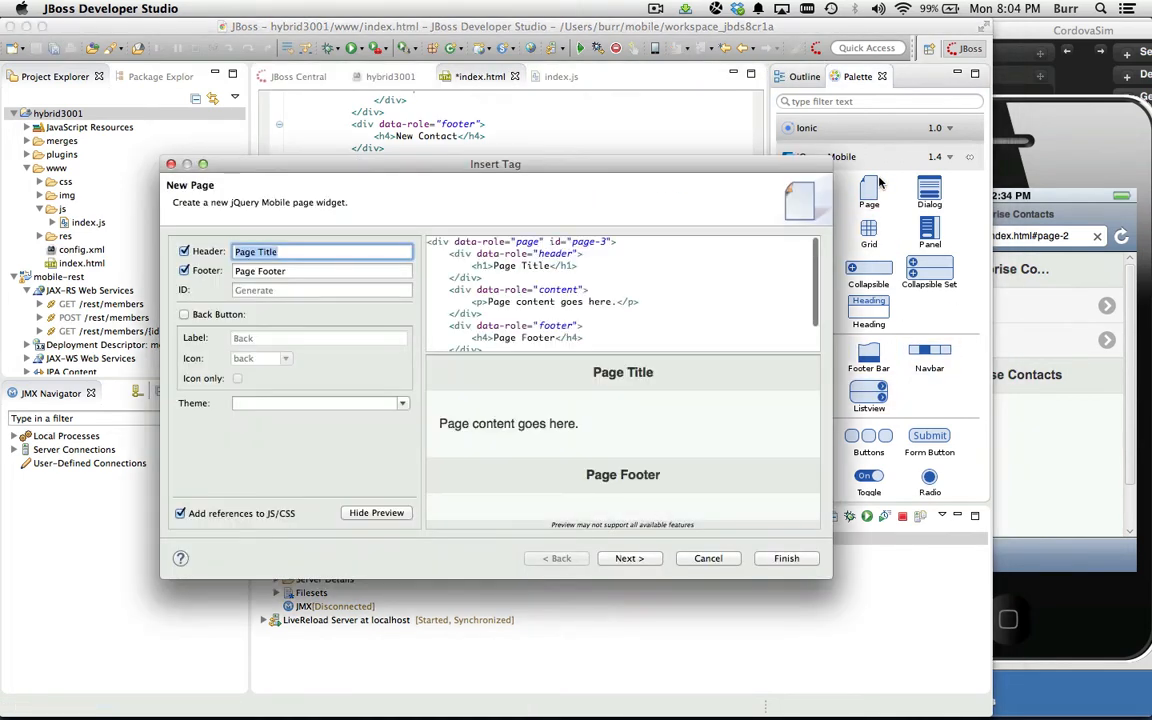
type("Device Contacts")
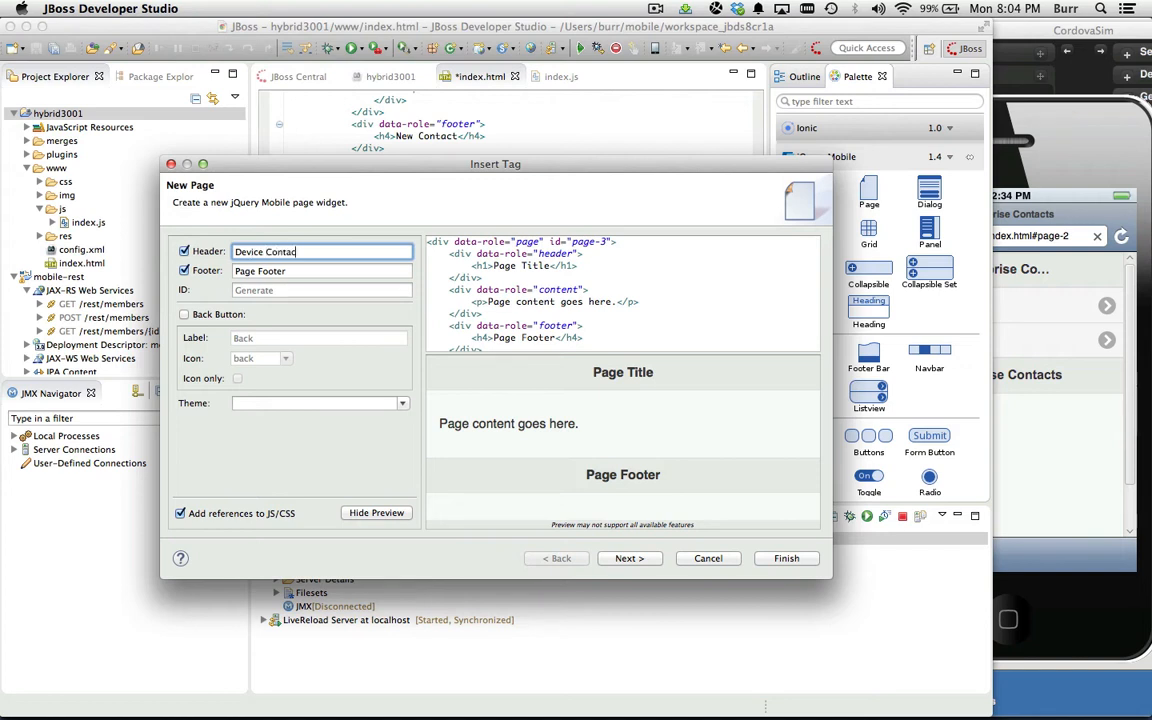
key("Tab")
type("Dev")
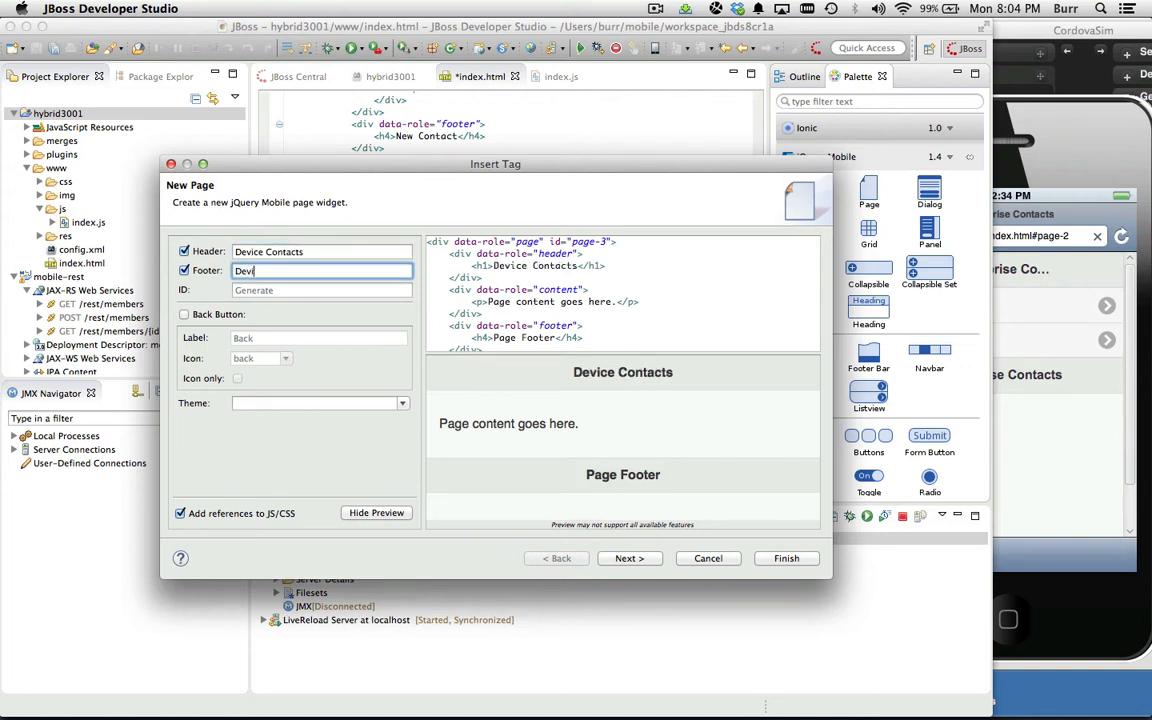
left_click(184, 271)
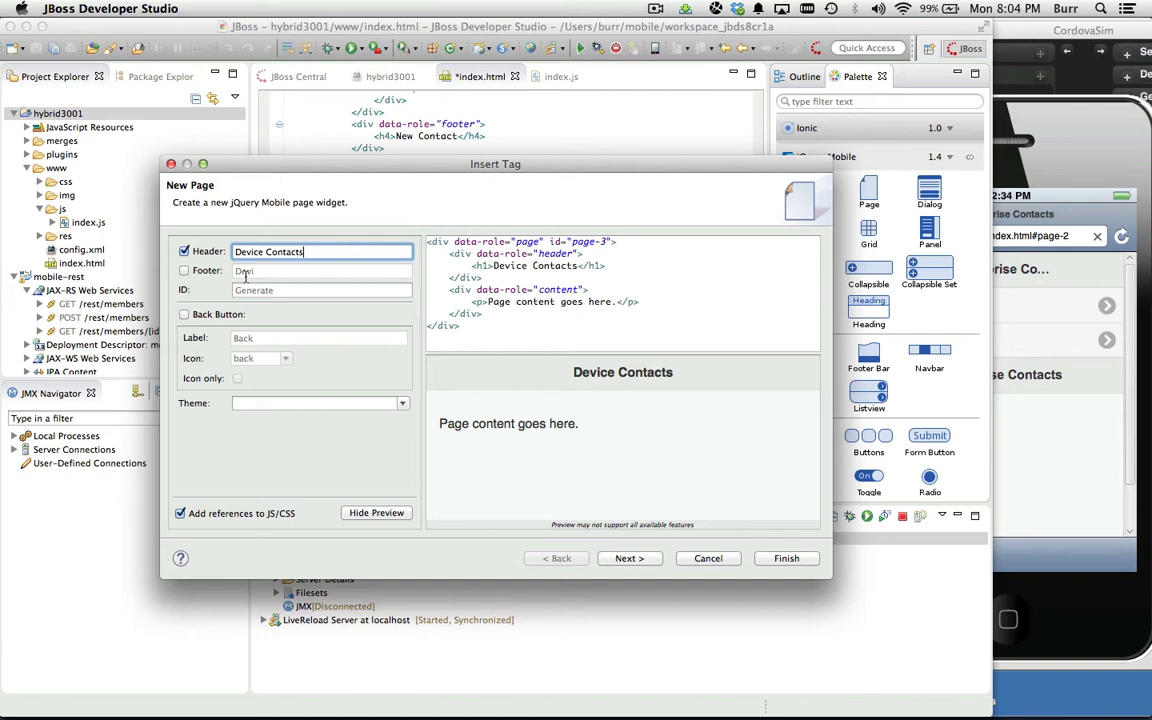
left_click(785, 559)
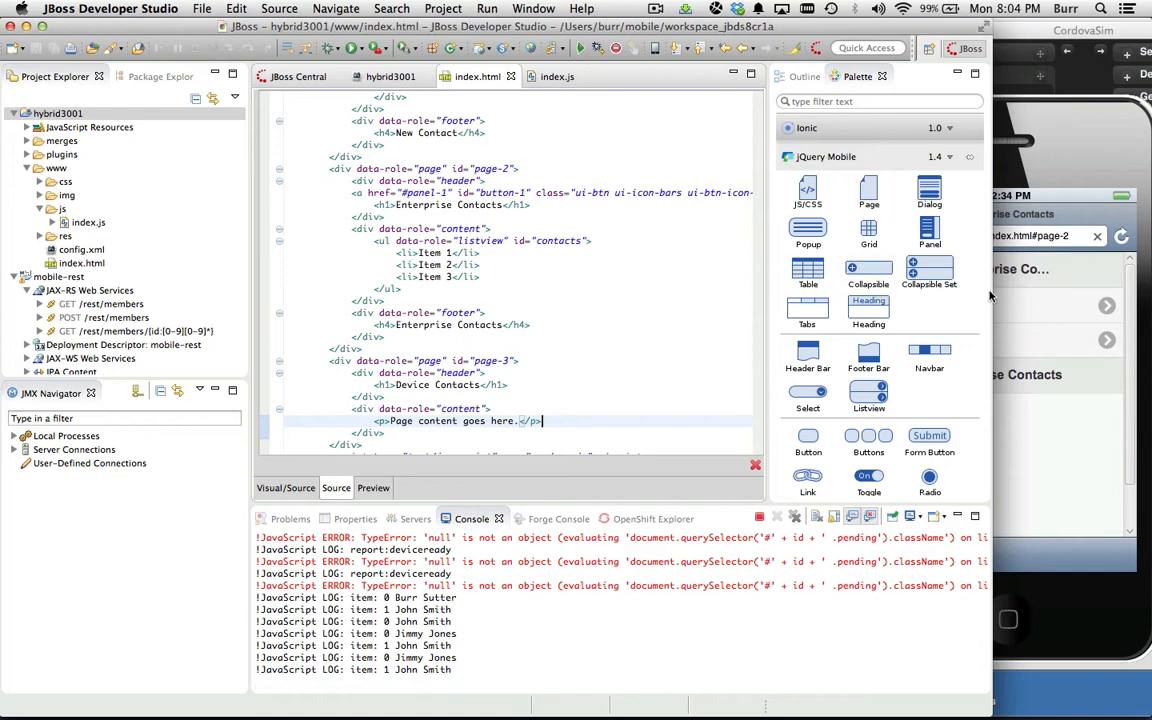
Open the Device Contacts page from the app's navigation panel in CordovaSim
left_click(990, 295)
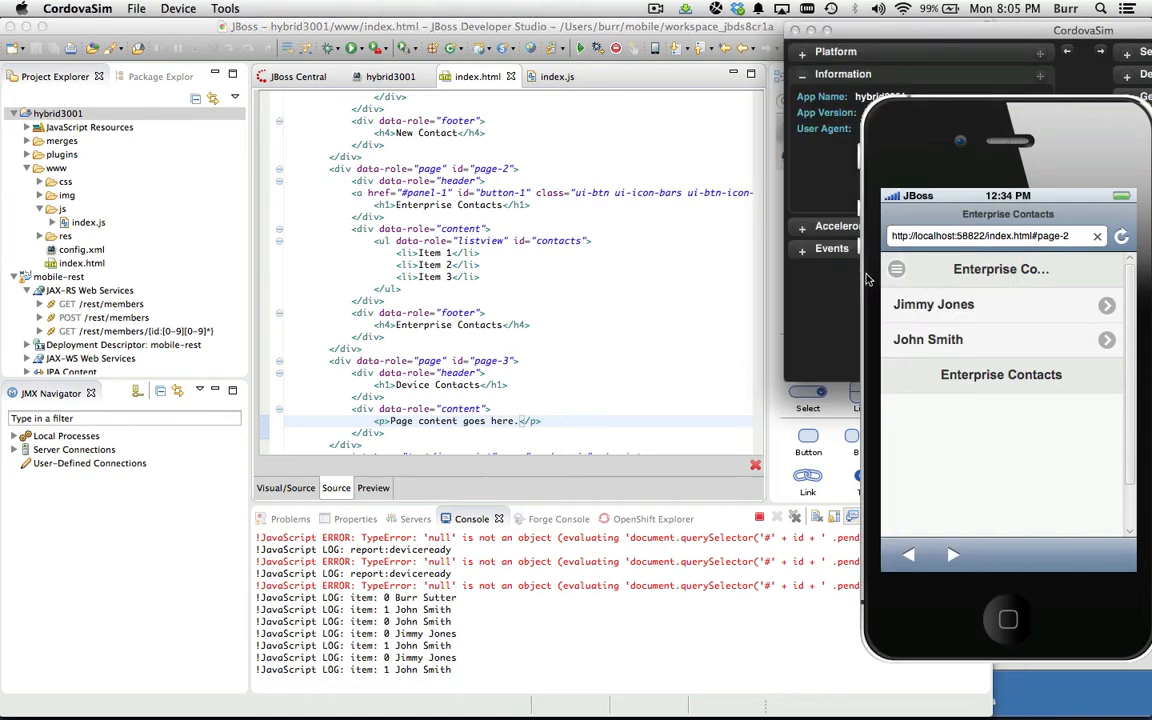
left_click(896, 269)
left_click(930, 339)
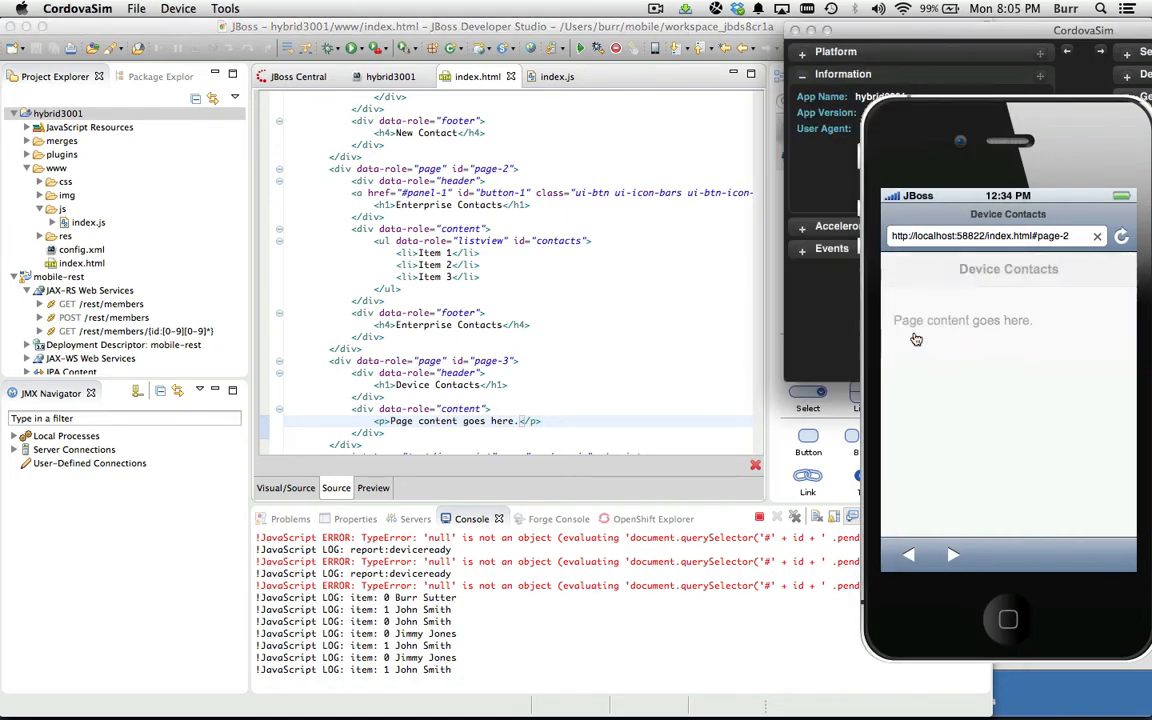
left_click(553, 397)
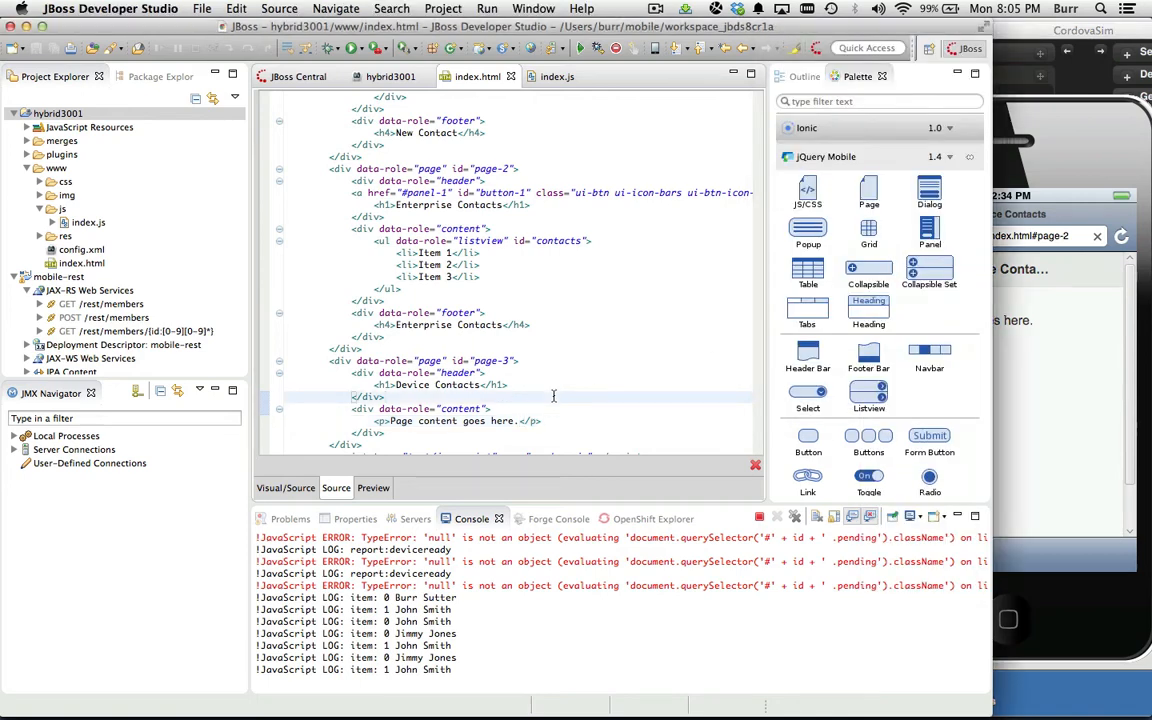
Copy the #panel-1 menu button line into the Device Contacts page header
left_click(487, 193)
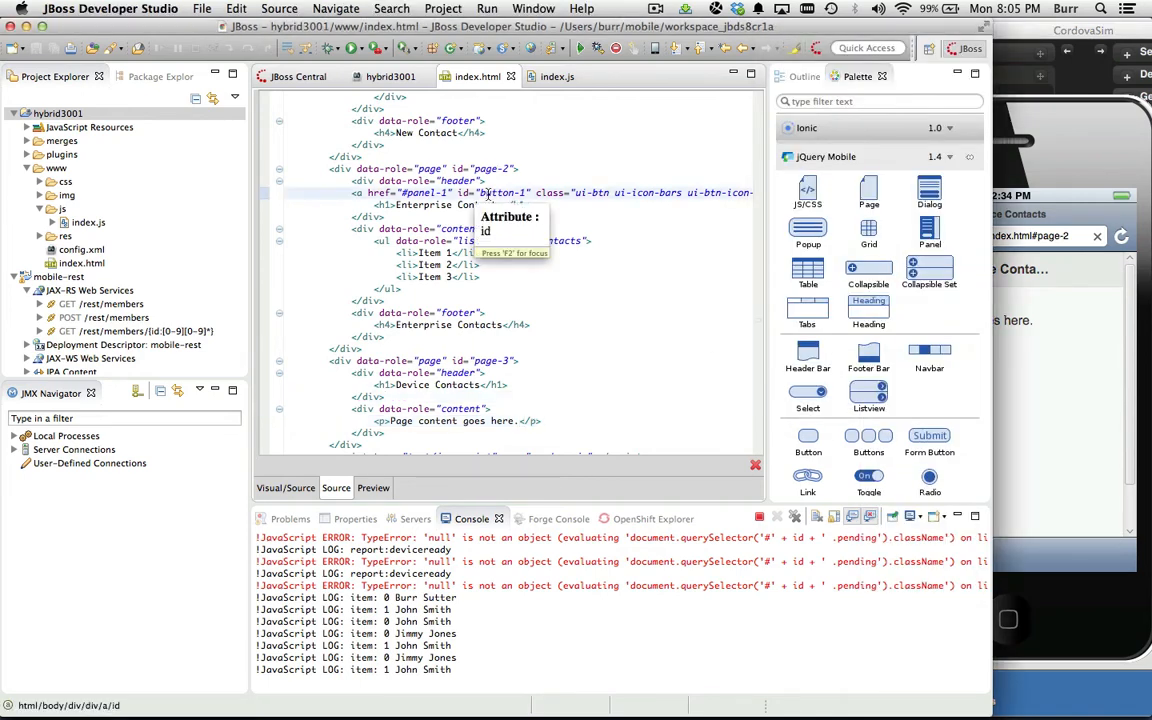
triple_click(487, 193)
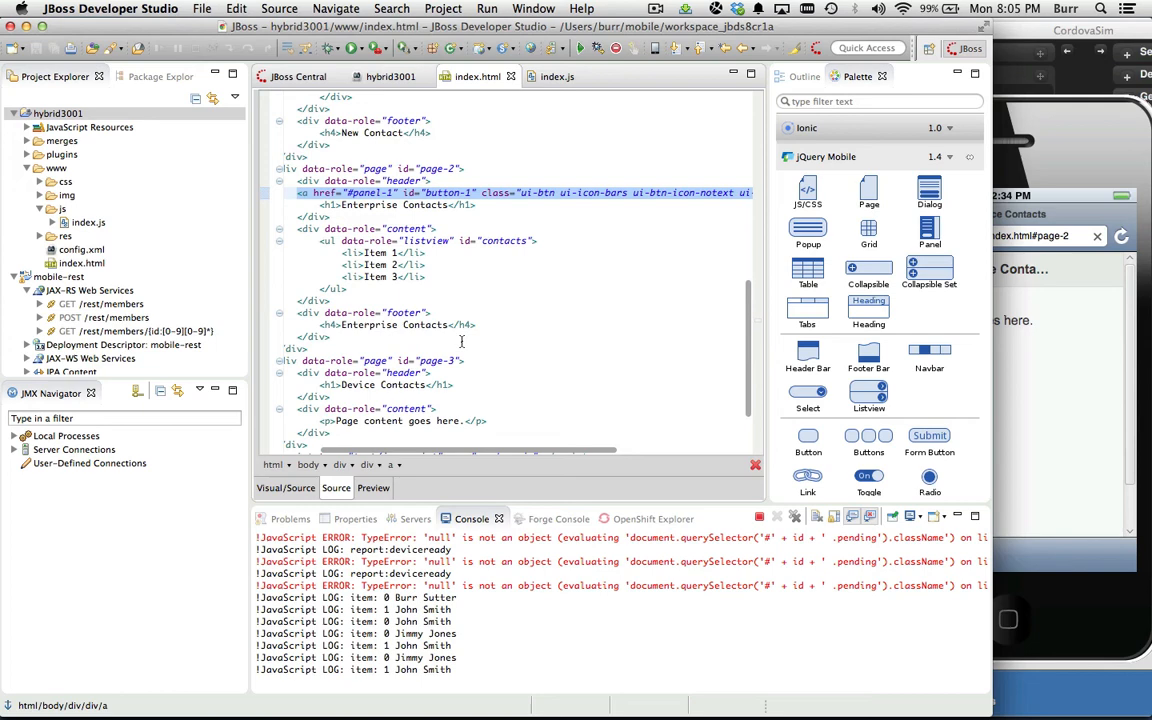
left_click(326, 373)
key("Return")
key("super+v")
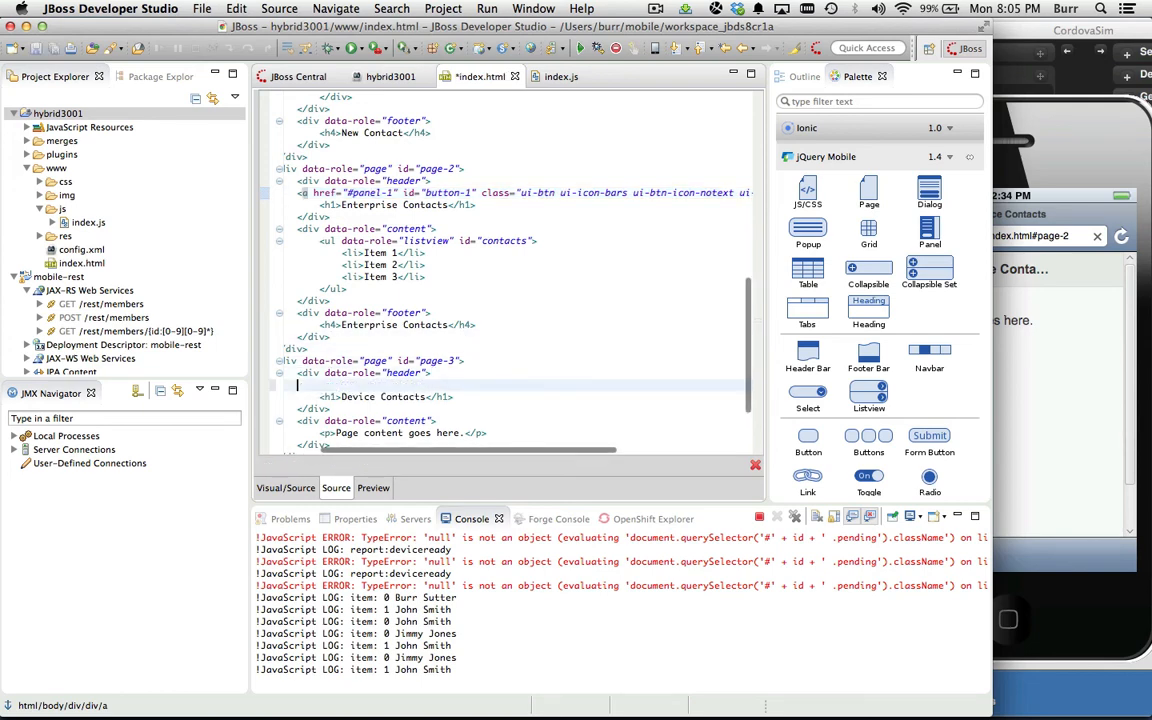
Verify in CordovaSim that the new menu button opens the navigation panel
left_click(1028, 370)
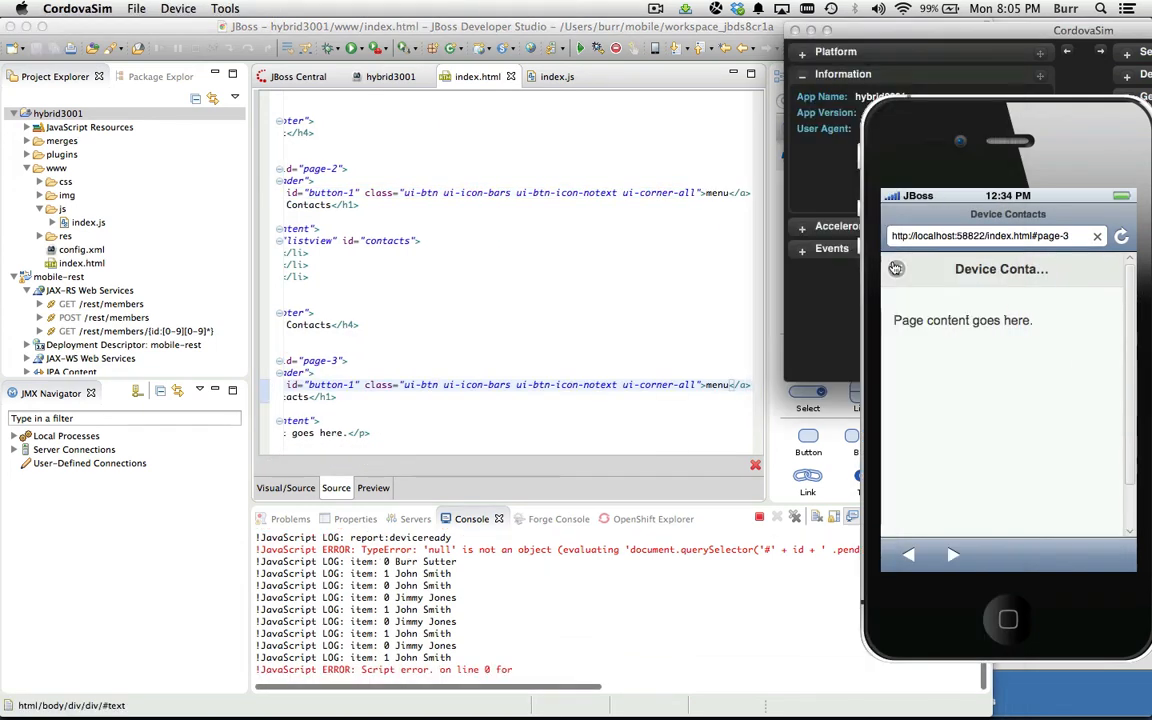
left_click(900, 272)
left_click(943, 338)
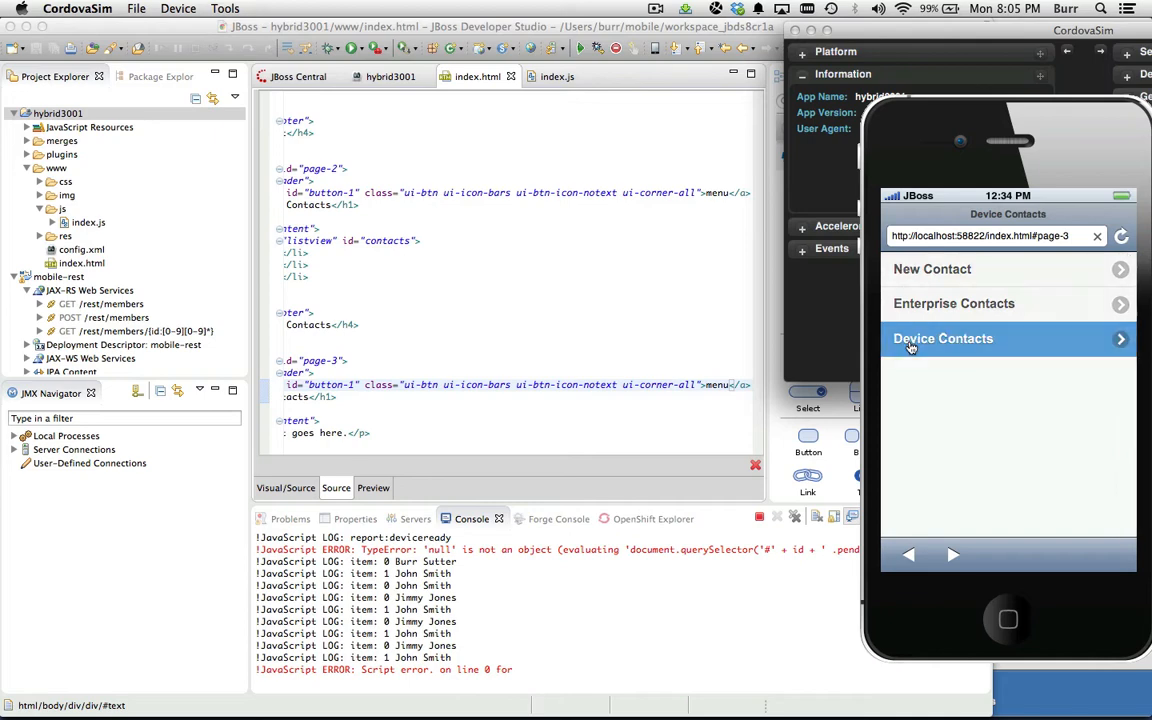
left_click(573, 295)
left_click(596, 325)
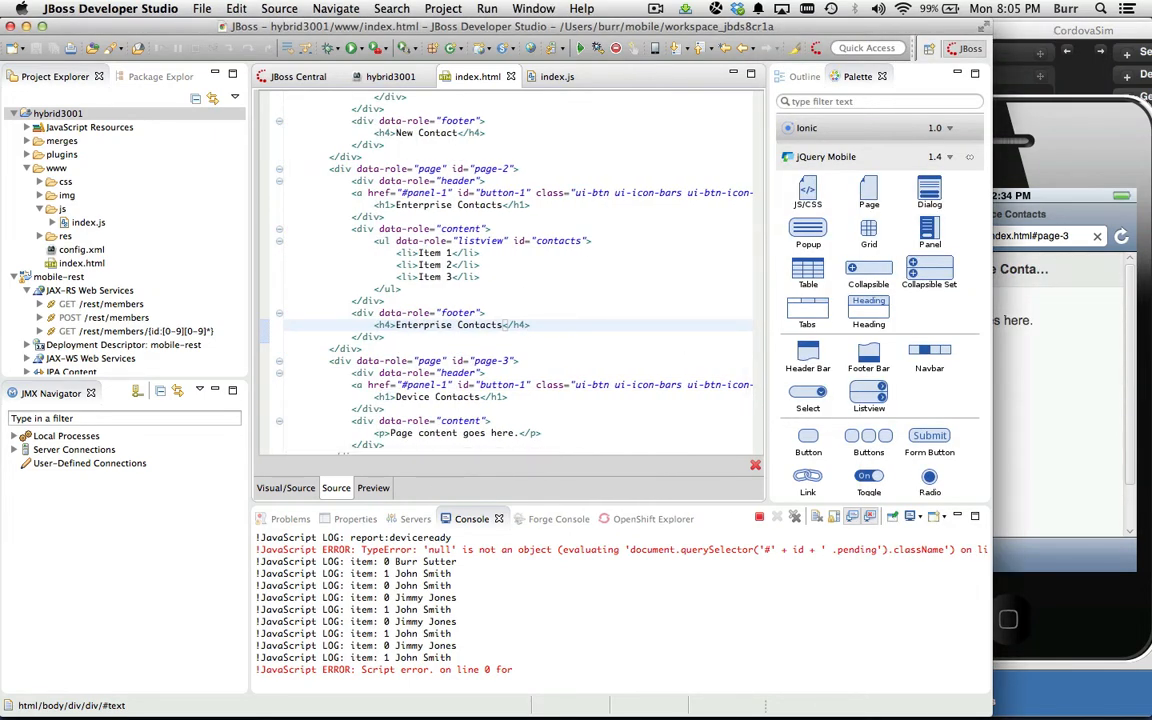
Delete the 'Page content goes here.' paragraph from the Device Contacts page
left_click(521, 360)
scroll(521, 330, "down", 3)
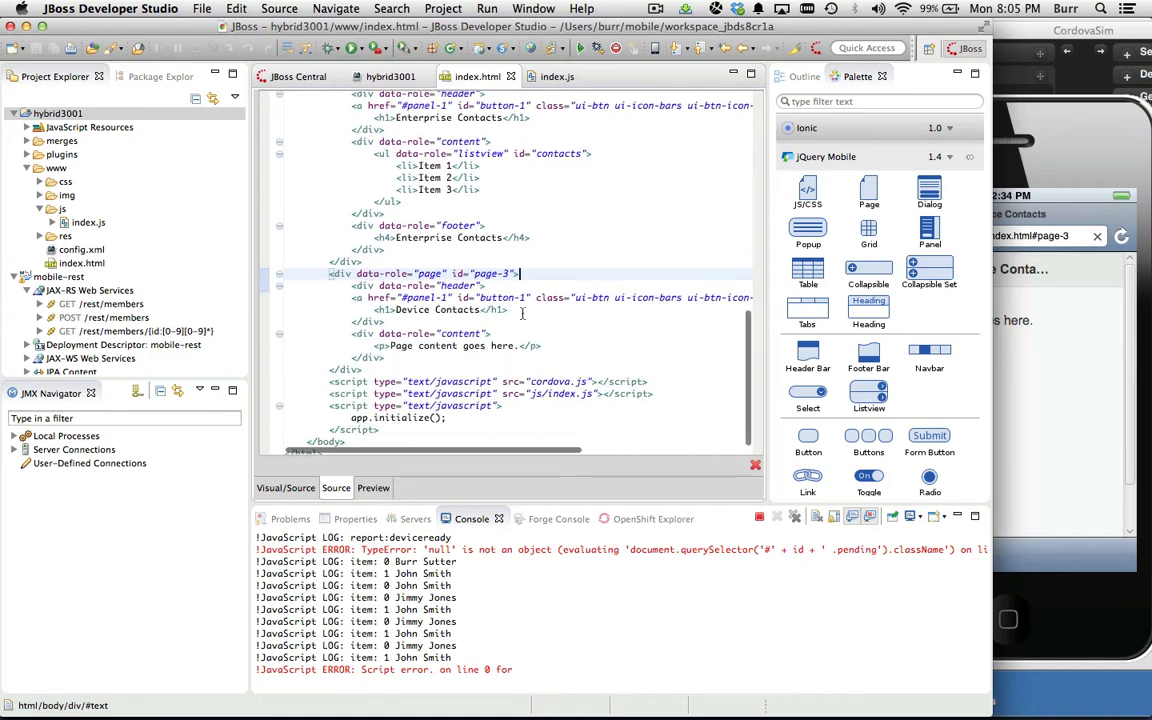
left_click(510, 346)
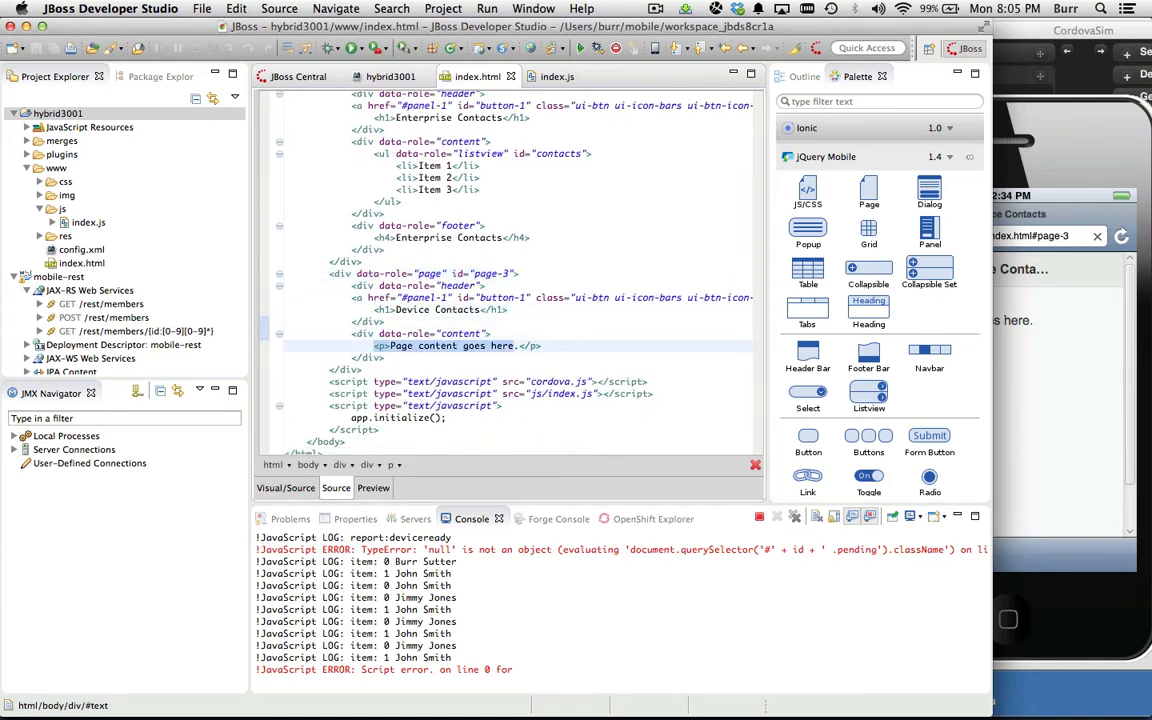
key("shift+Home")
key("BackSpace")
key("BackSpace")
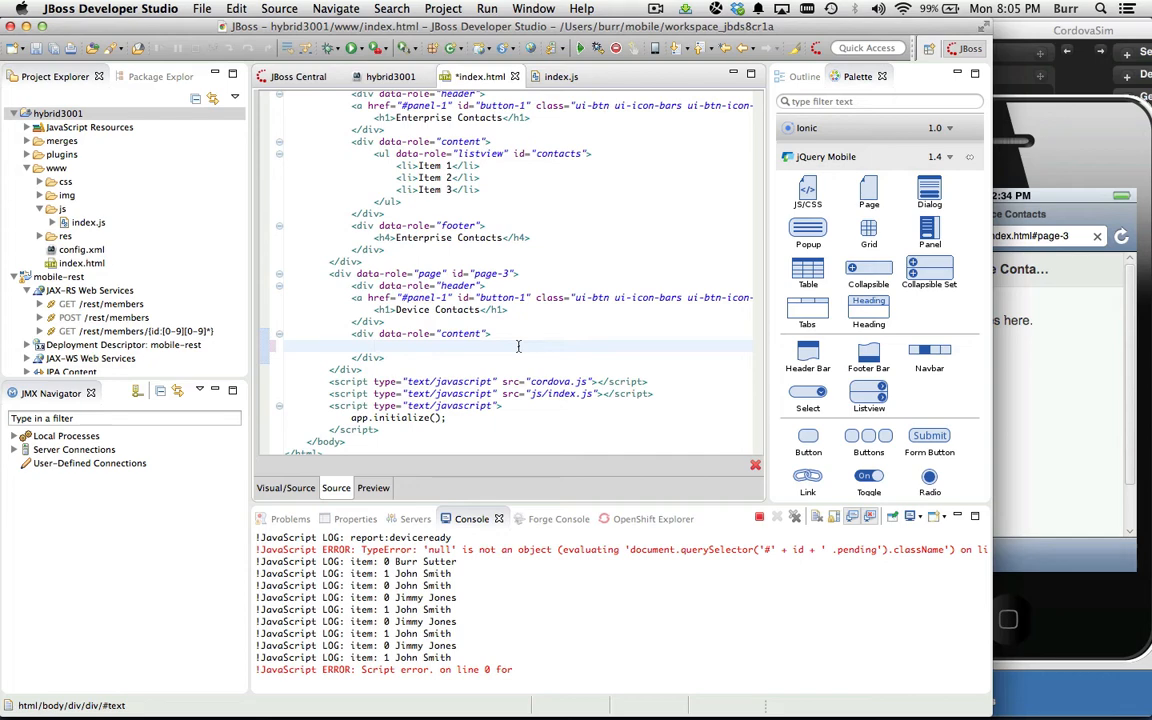
Insert a button labelled 'Fetch Contacts' with id btnDeviceContacts into the page content
double_click(808, 437)
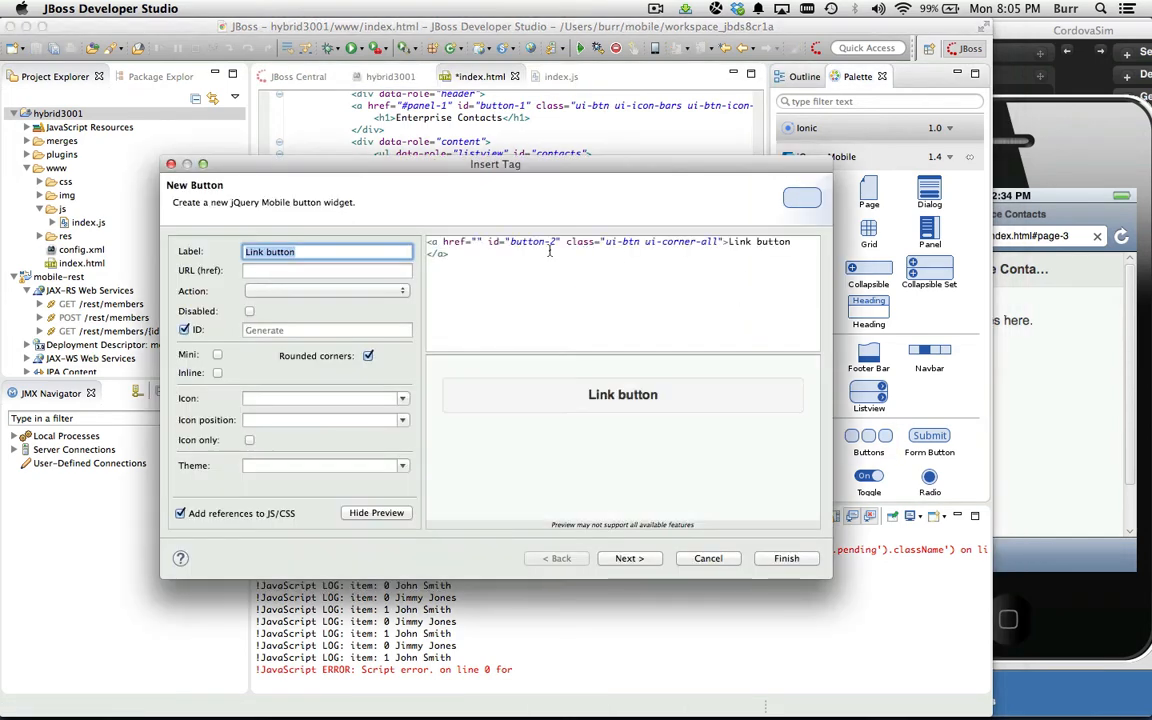
type("Fetch Contacts")
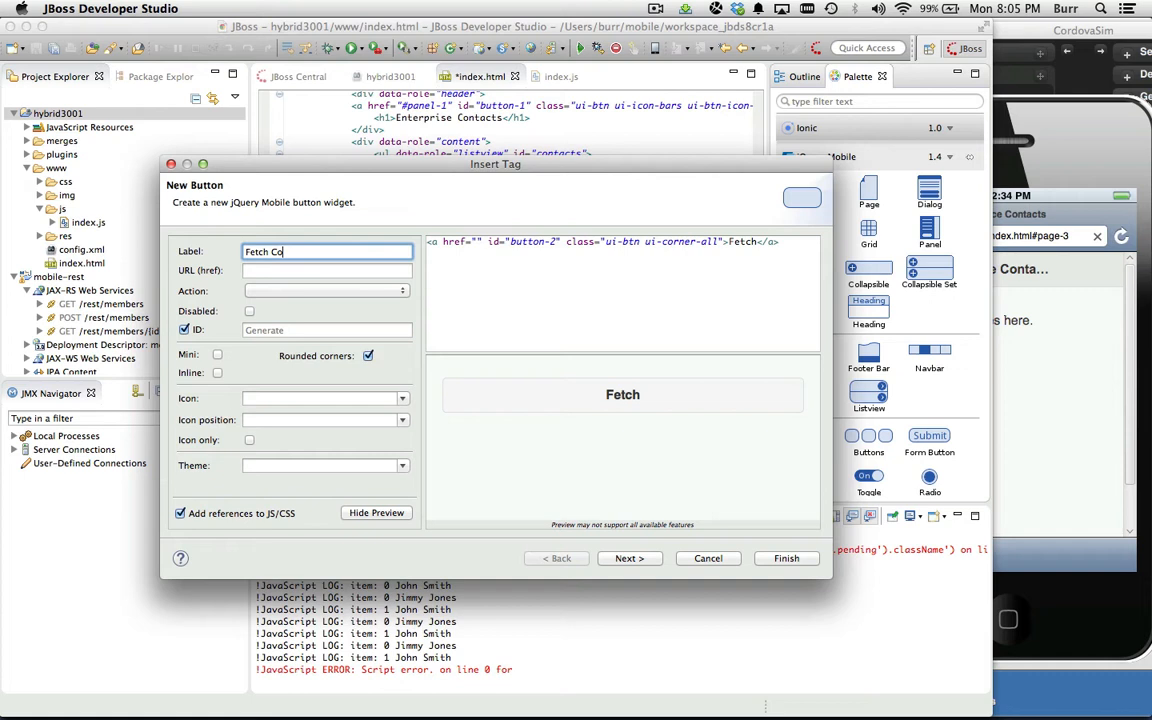
left_click(325, 270)
left_click(270, 329)
type("btn")
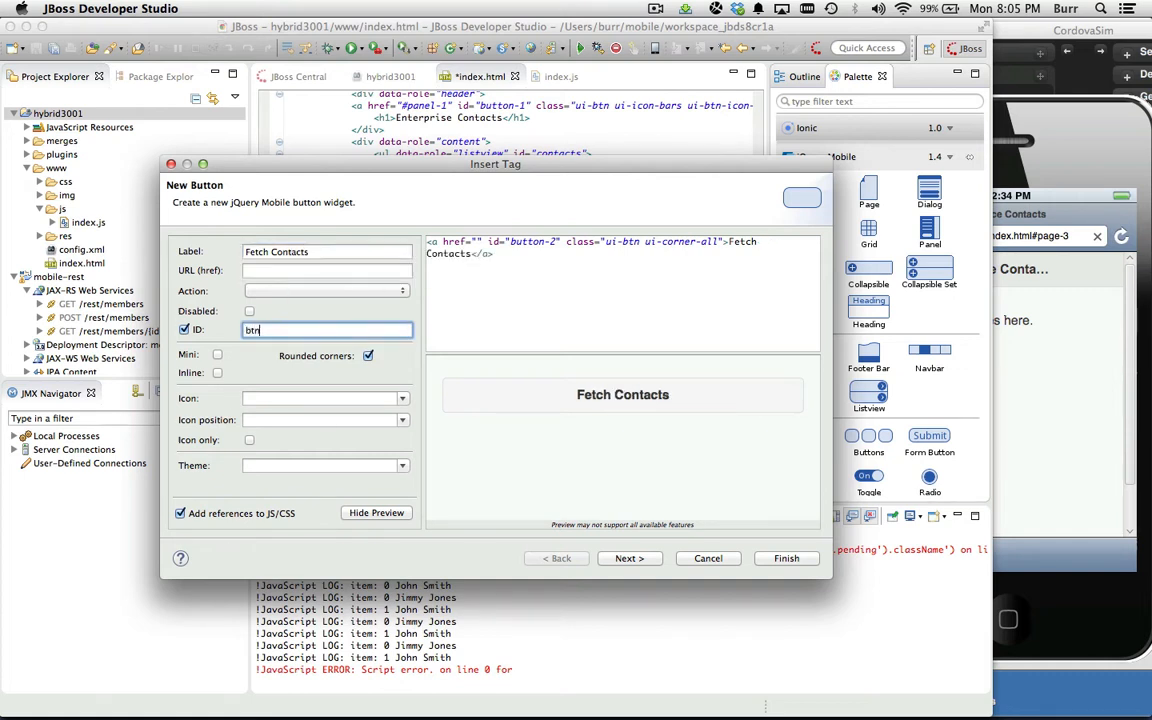
type("Fe")
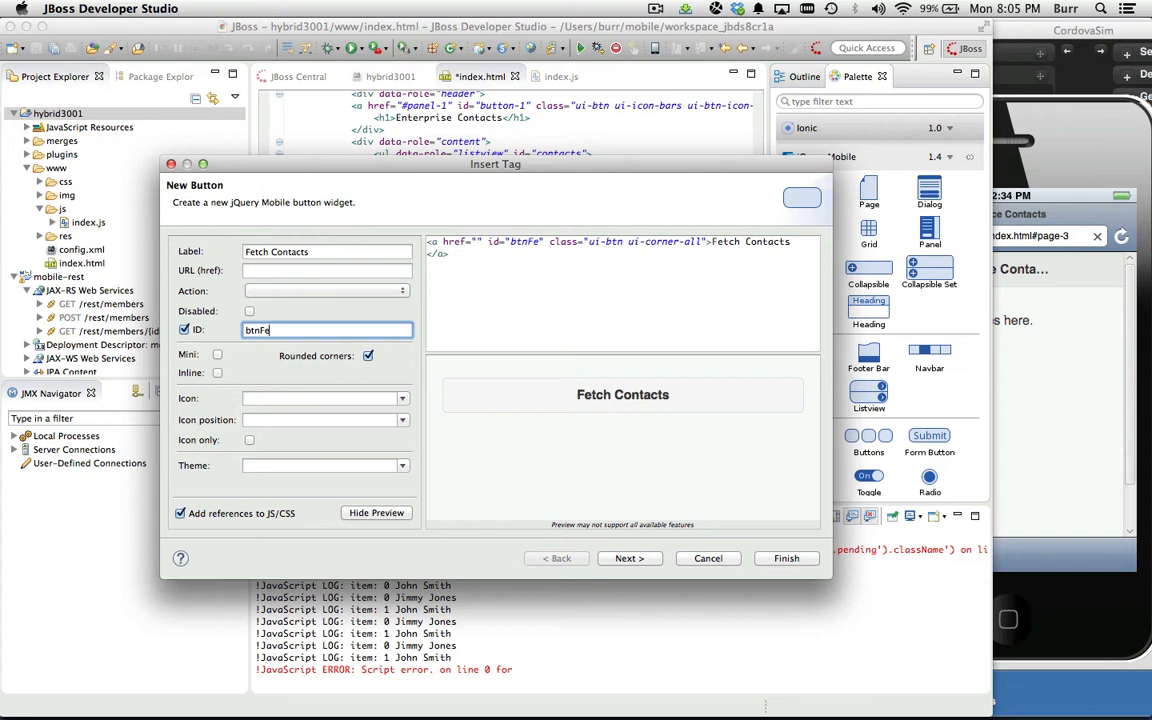
type("t")
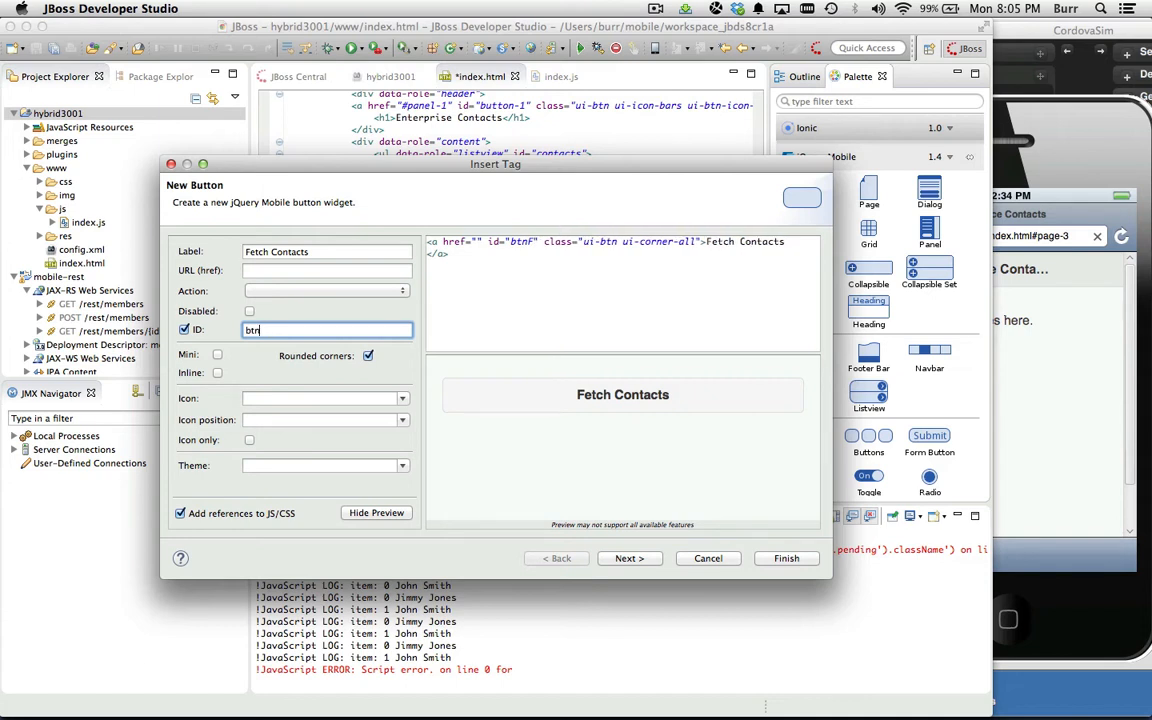
type("eviceContacts")
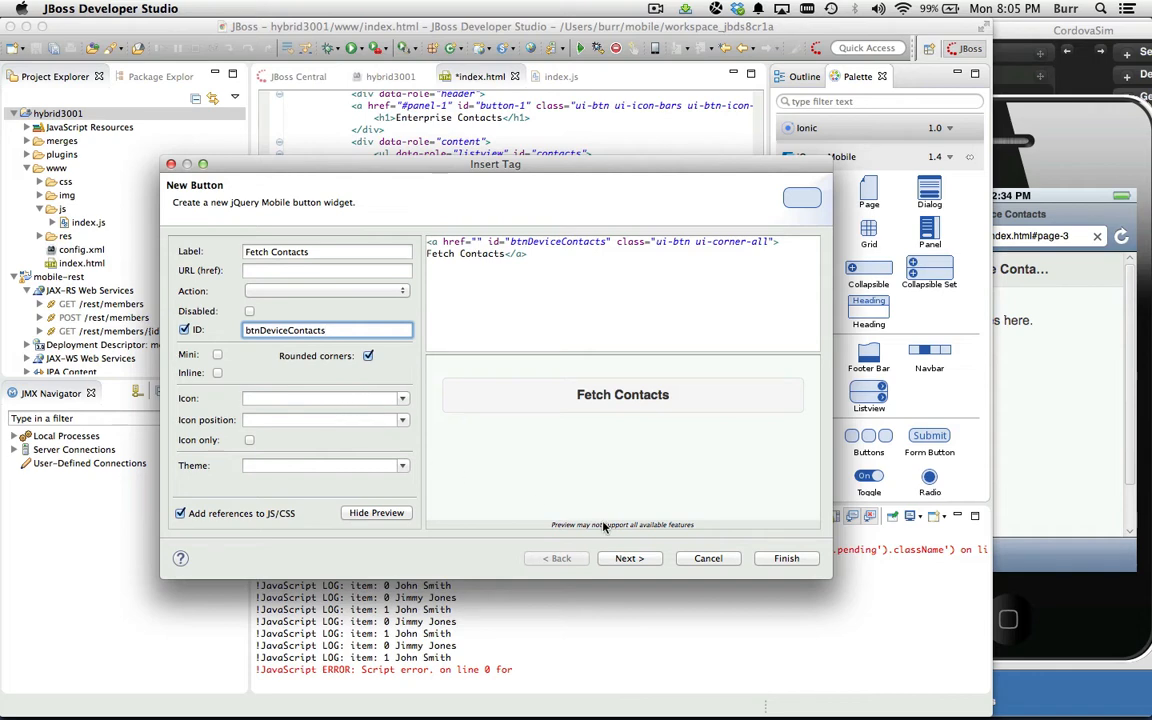
left_click(786, 558)
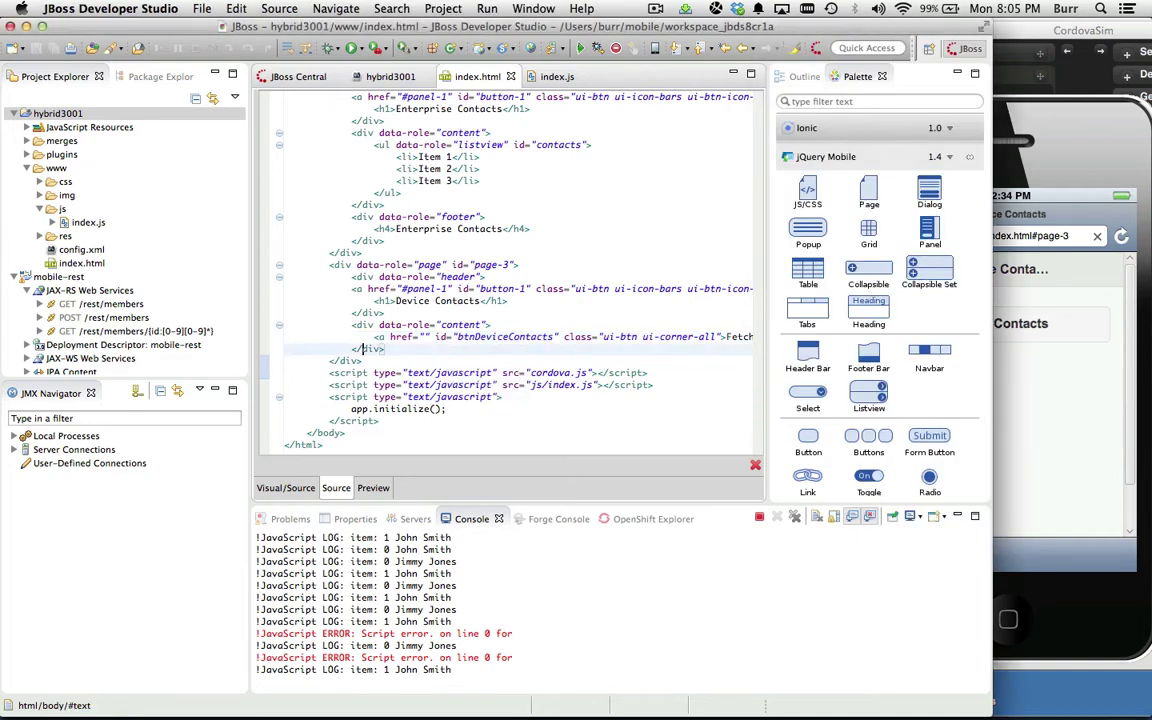
Start a new line after the Fetch Contacts button markup in index.html
left_click(380, 336)
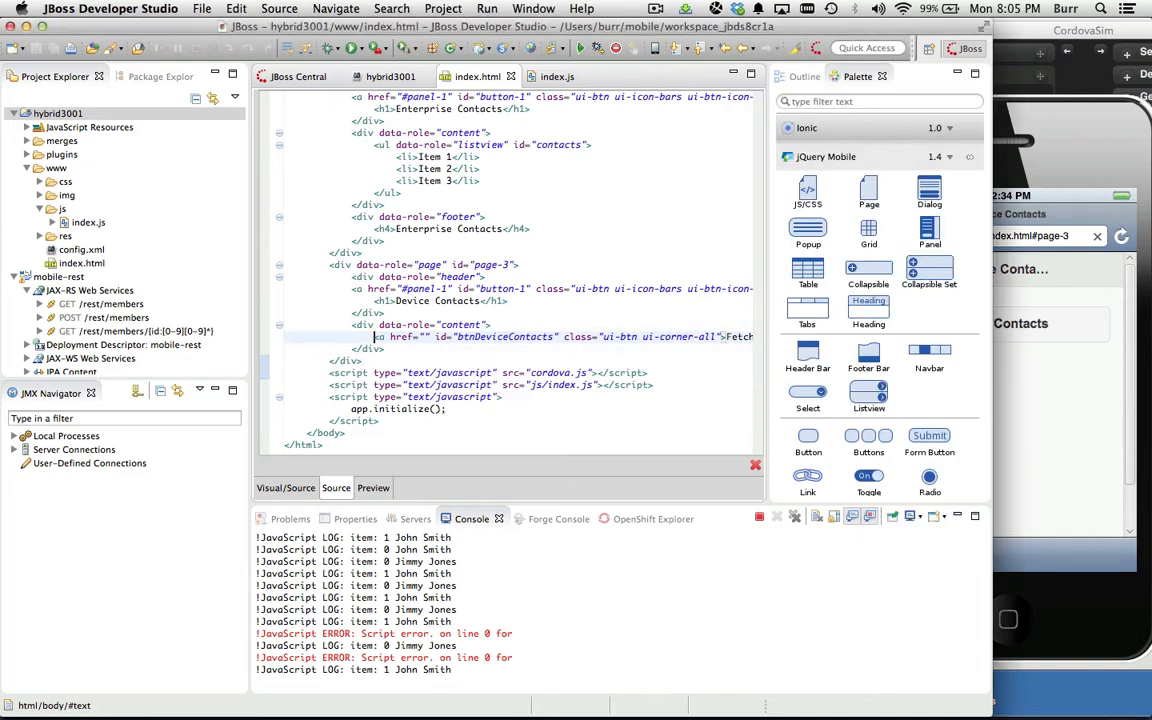
key("End")
key("Return")
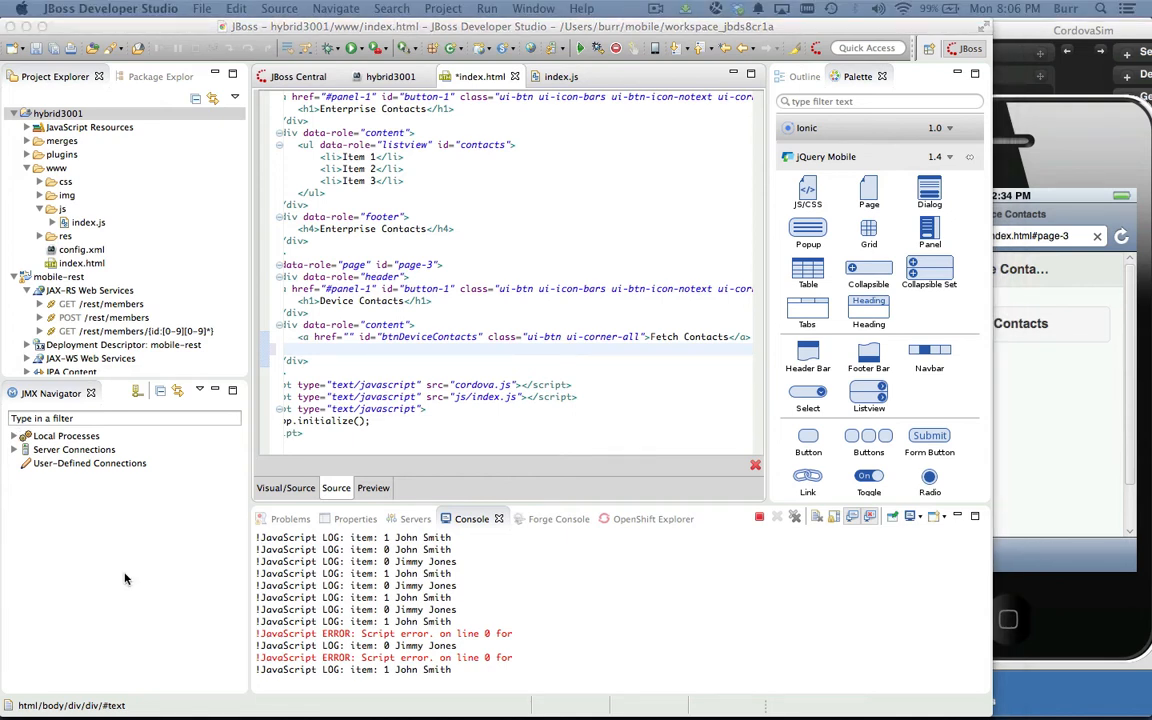
type("<div id=\"debug\"></div>")
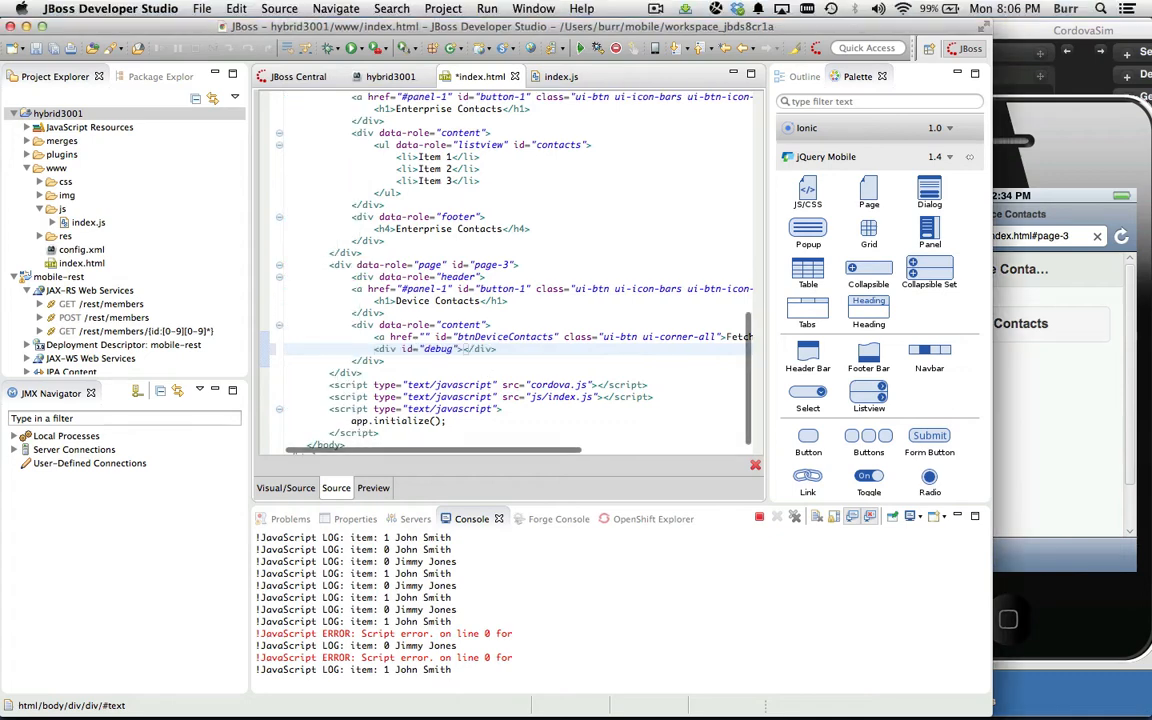
Add <div id="debug"></div> and a <p> tag on new lines below the button
key("Return")
type("<")
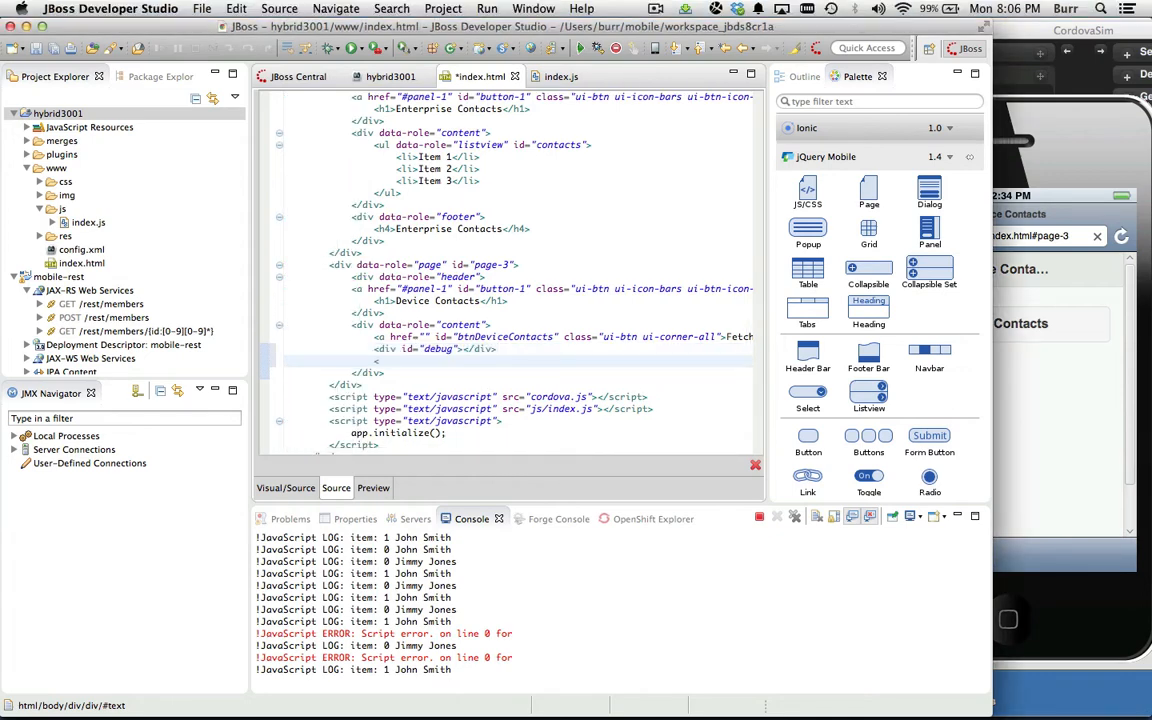
type("p>")
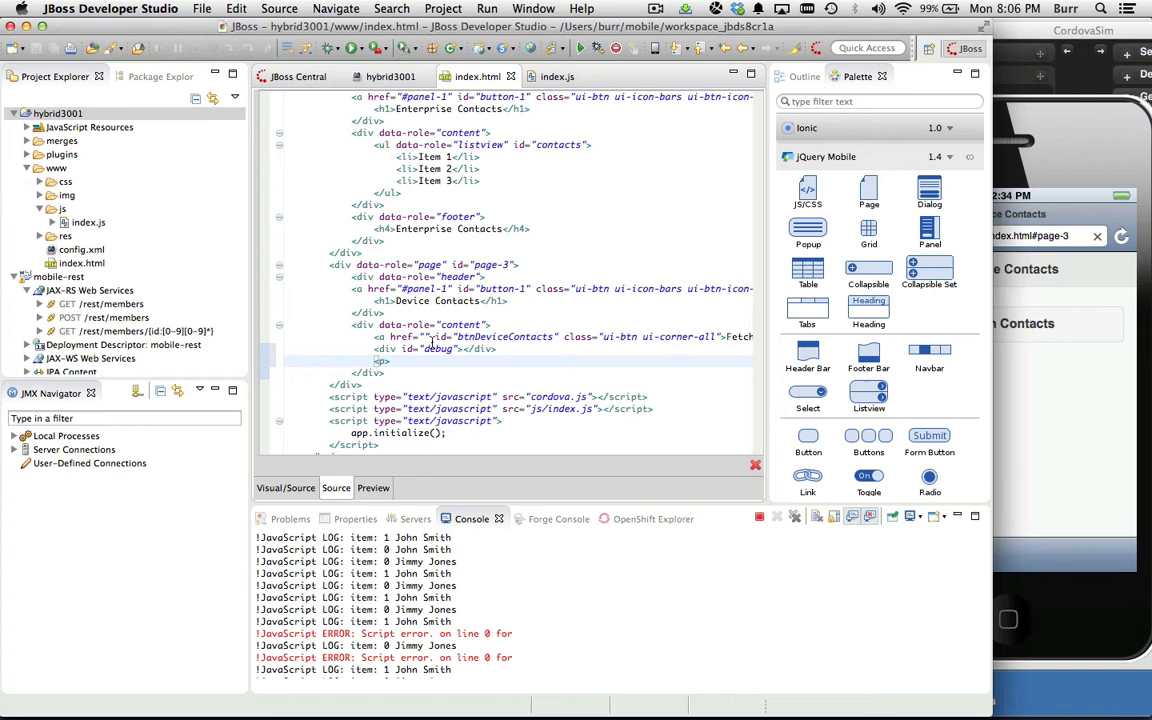
key("Return")
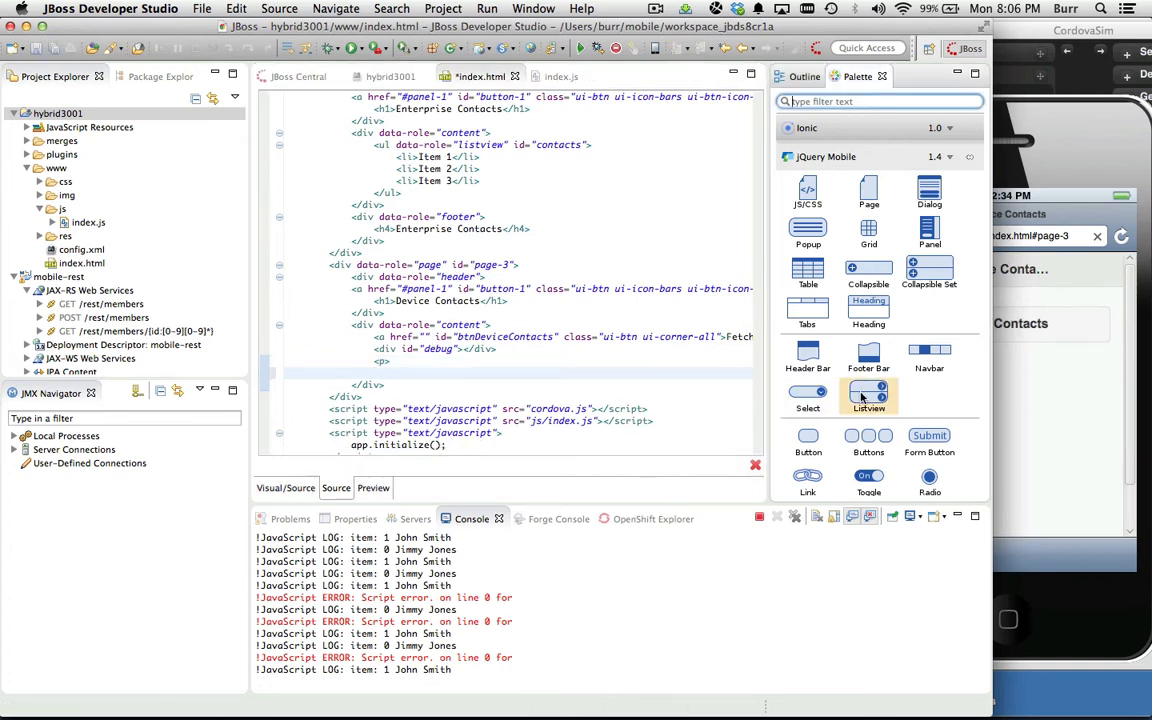
Insert a read-only, search-filtered listview with id deviceContacts and save index.html
double_click(868, 397)
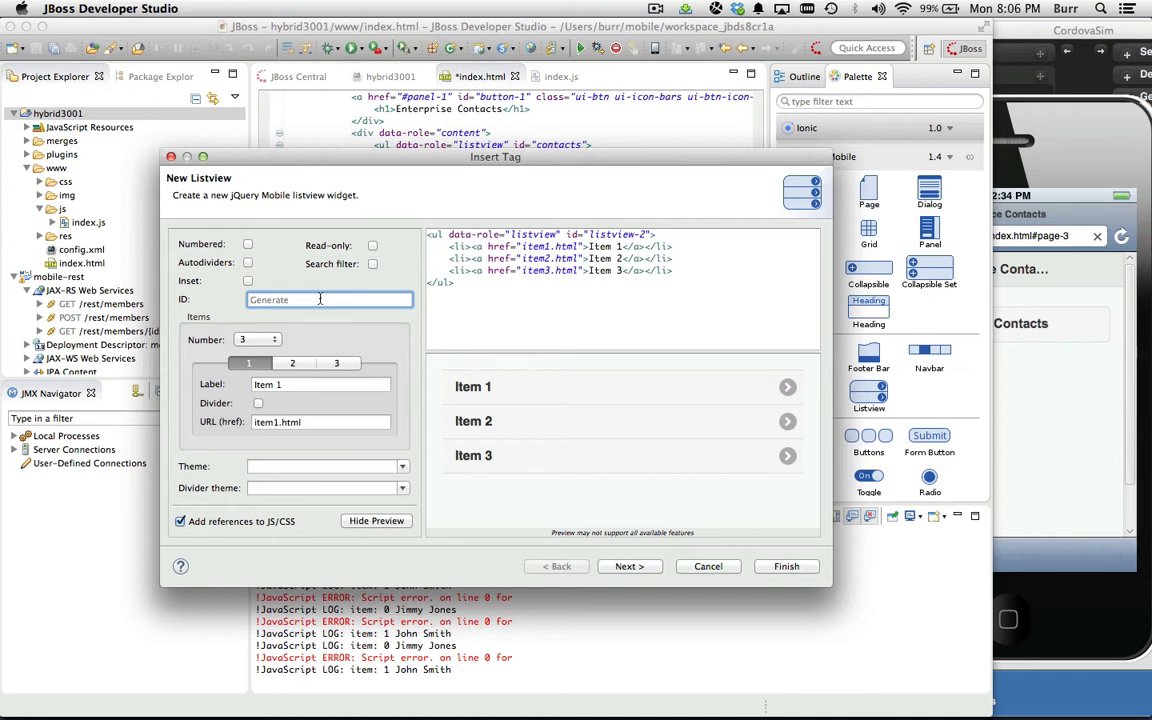
type("deviceContact")
type("s")
left_click(372, 245)
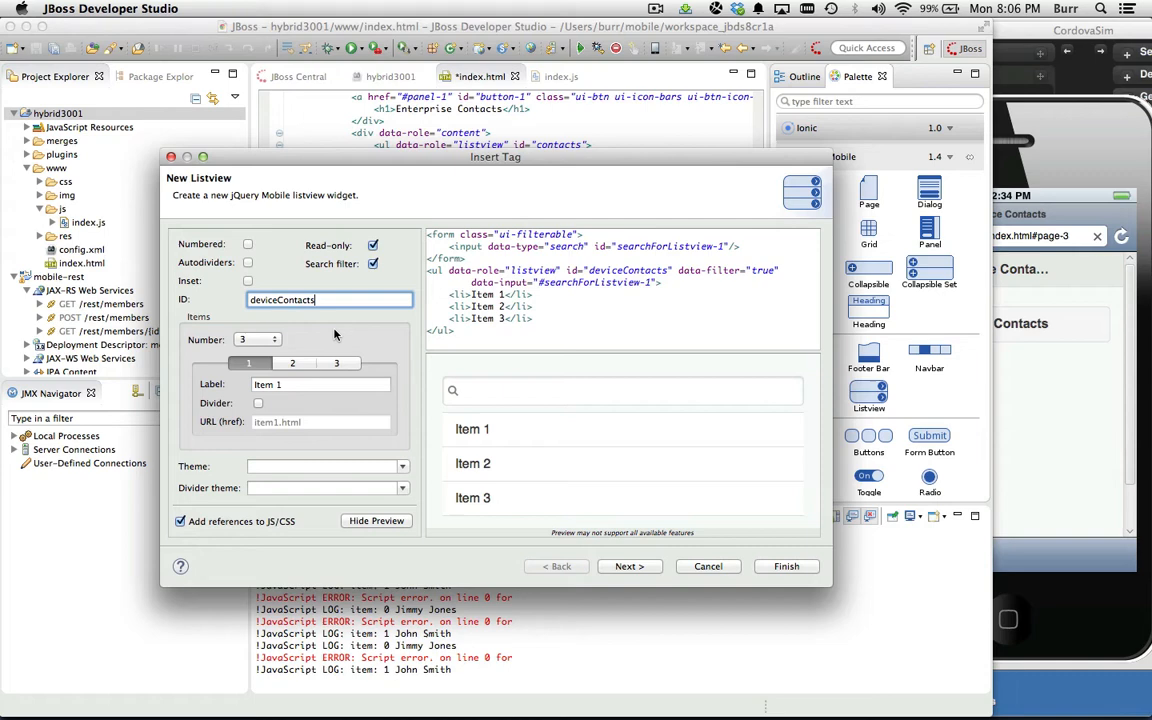
left_click(786, 566)
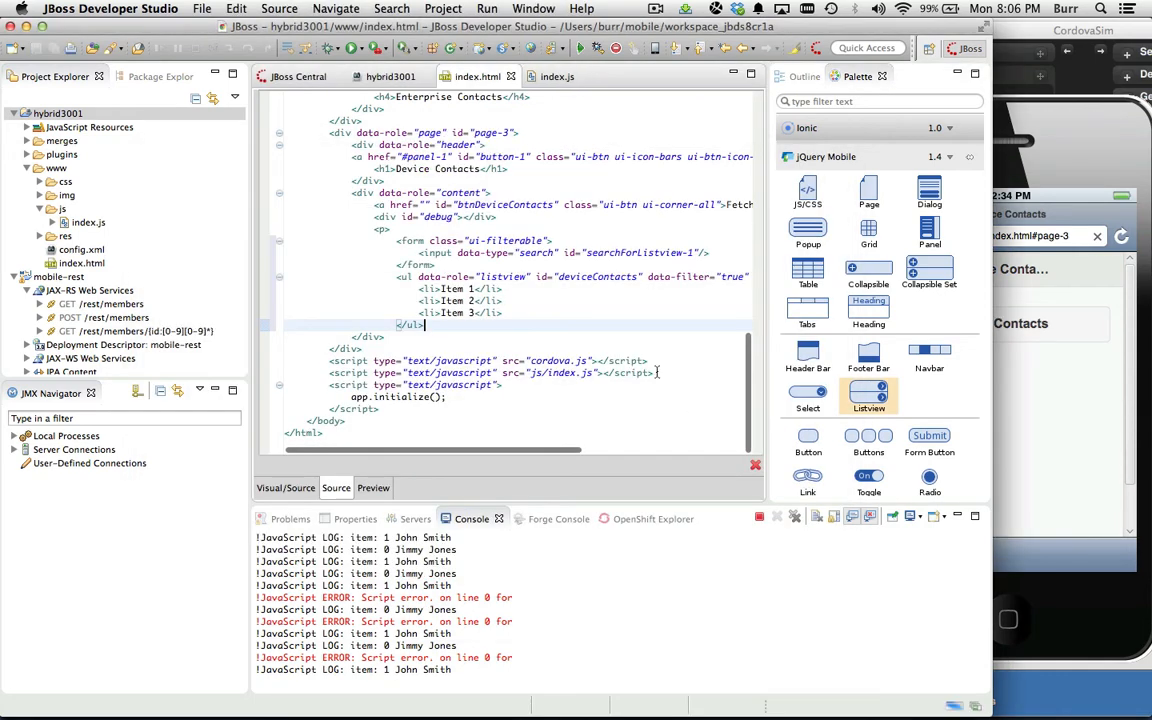
key("super+s")
Check the updated page in CordovaSim, then switch to editing index.js
left_click(1060, 330)
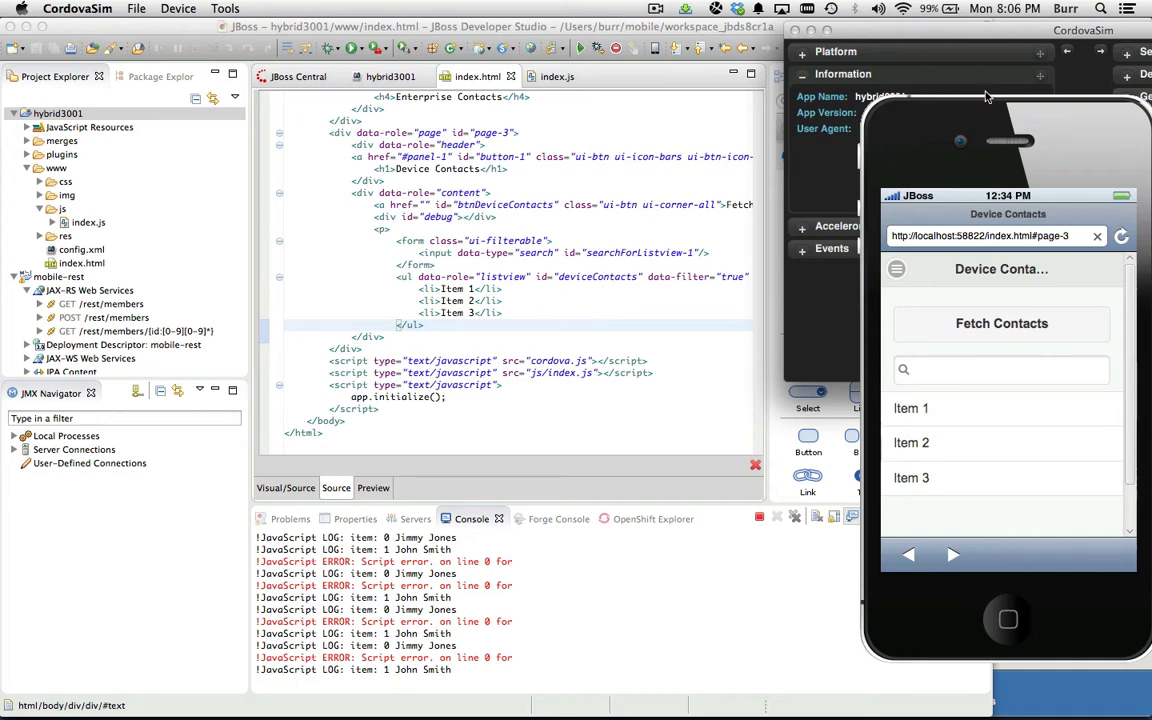
left_click(533, 300)
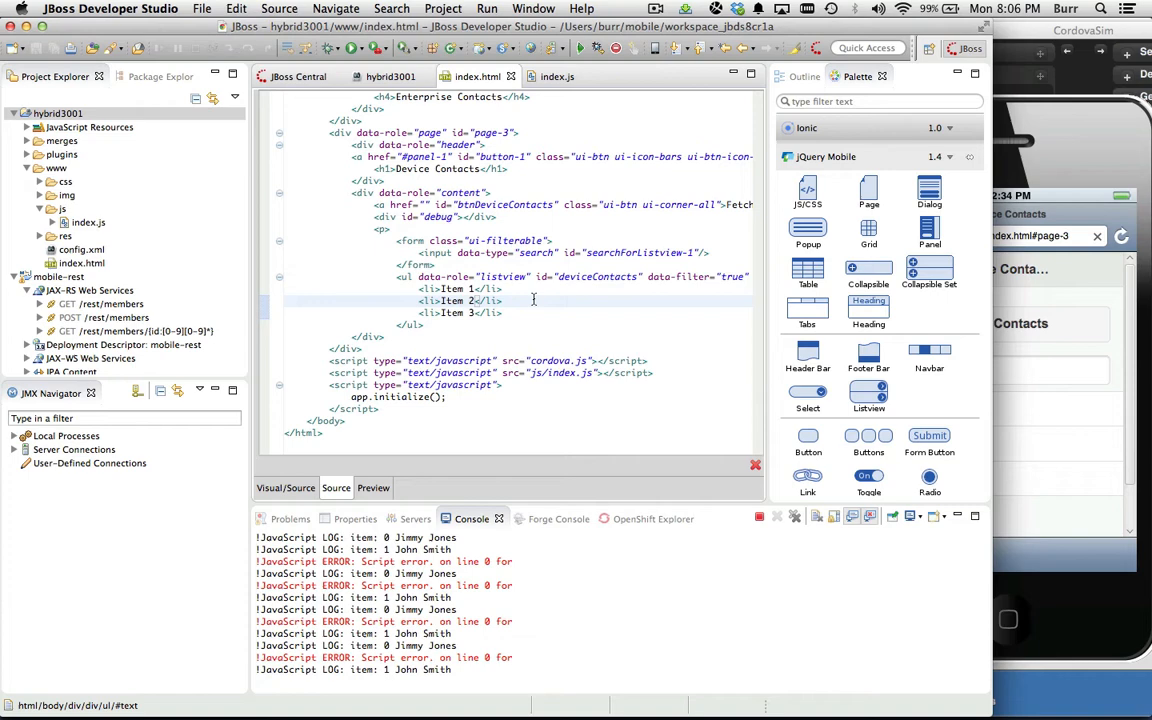
left_click(556, 76)
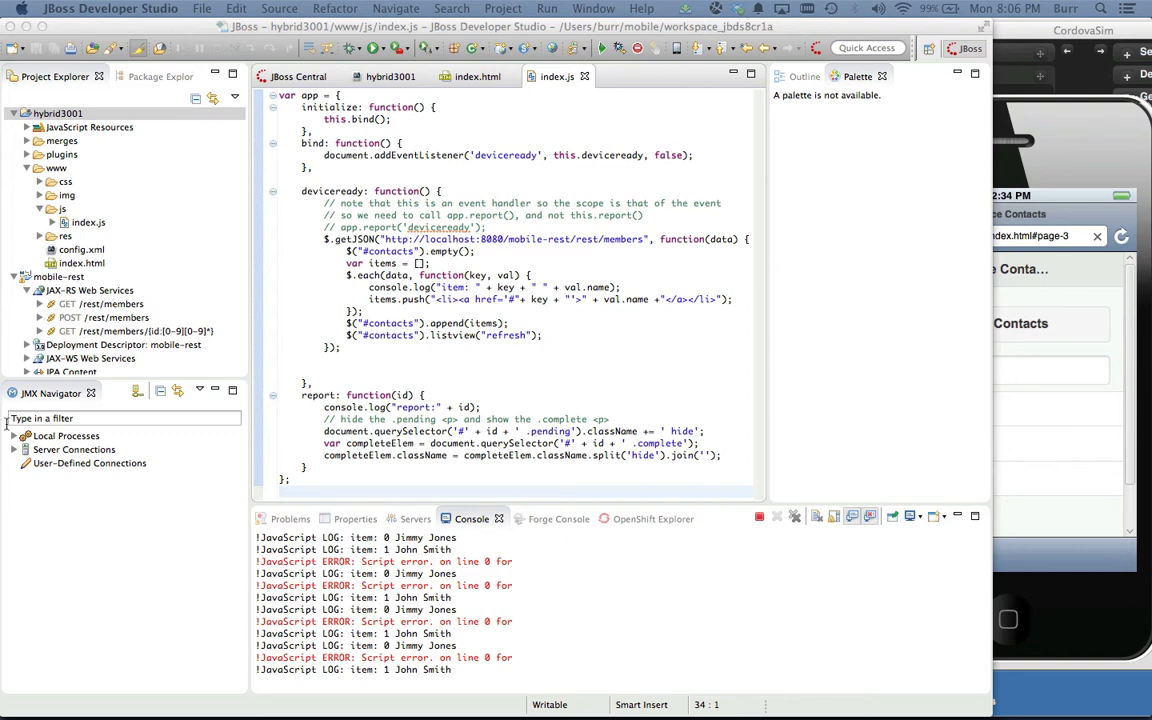
Paste the onContactsSuccess and onContactsError handlers after the bind function
left_click(377, 176)
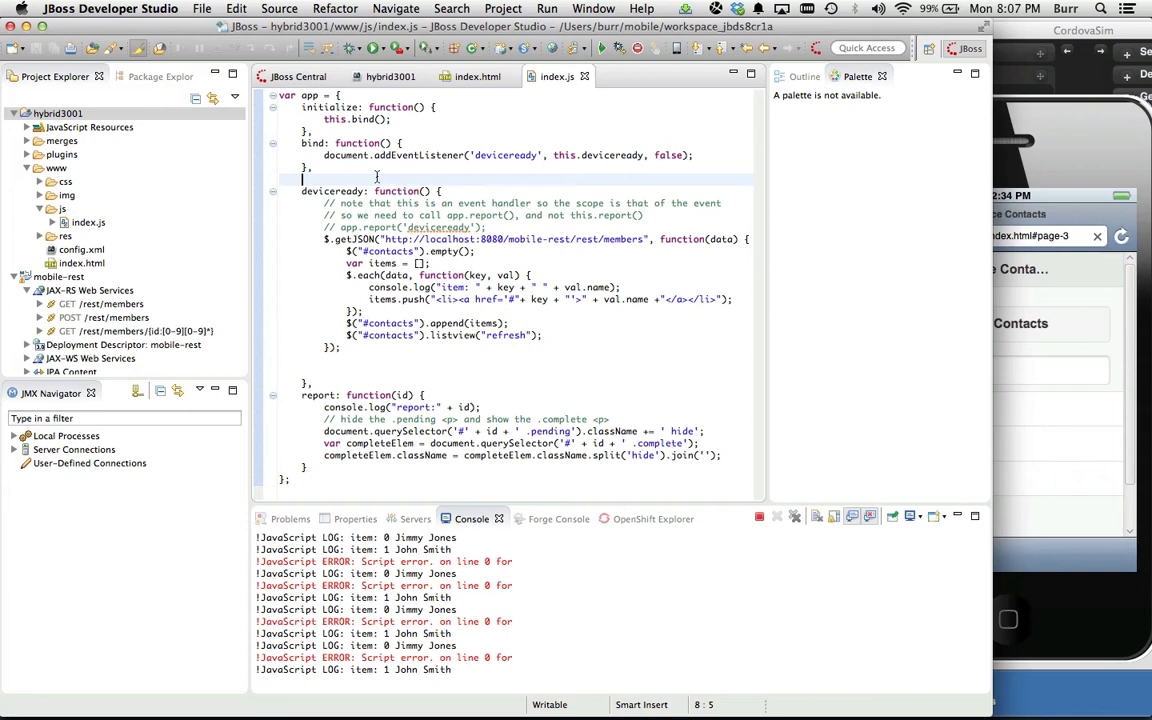
type("onContactsSuccess: function(contacts) {         $(\"#debug\").html(\"Found: \" + contacts.length);         $(\"#deviceContacts\").empty();         var items = [];         for (var i = 0; i < contacts.length; i++) {             console.log(contacts[i].displayName);             console.log(contacts[i].name.formatted);             if (contacts[i].name.formatted) {                 items.push(\"<li>\" + contacts[i].name.formatted + \"</li>\");             }         }         $(\"#deviceContacts\").append(items);         $(\"#deviceContacts\").listview(\"refresh\");     },     onContactsError: function() {         $(\"#debug\").html(\"error...\");     },")
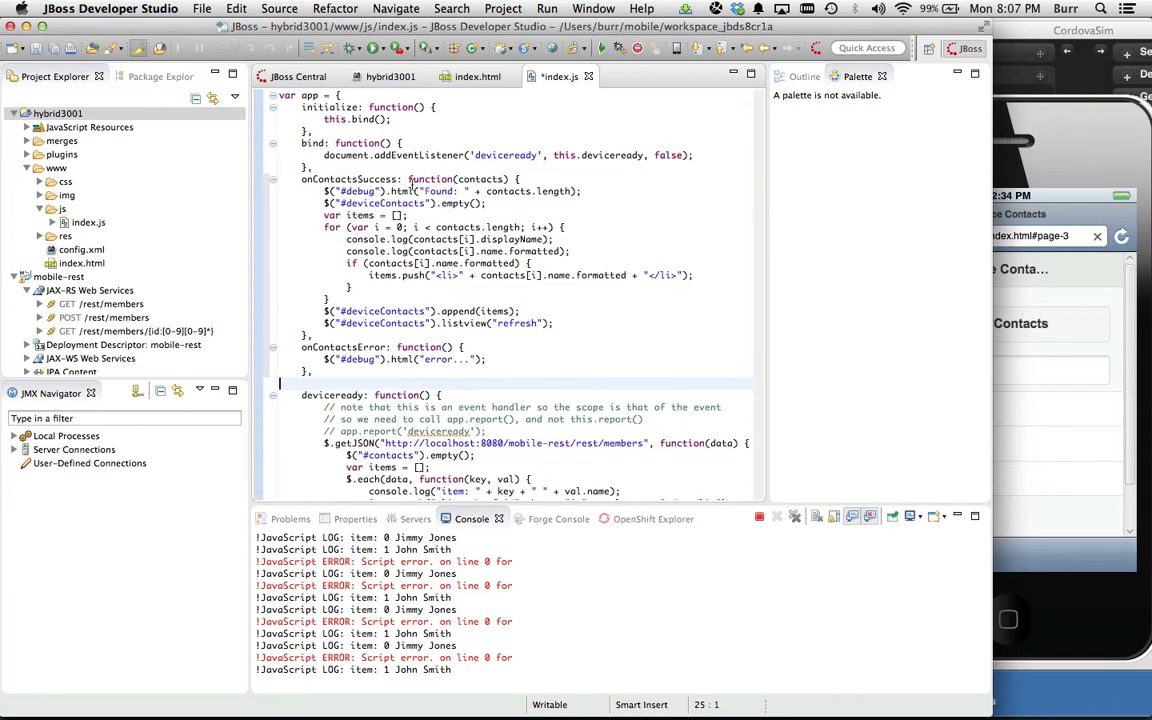
double_click(333, 179)
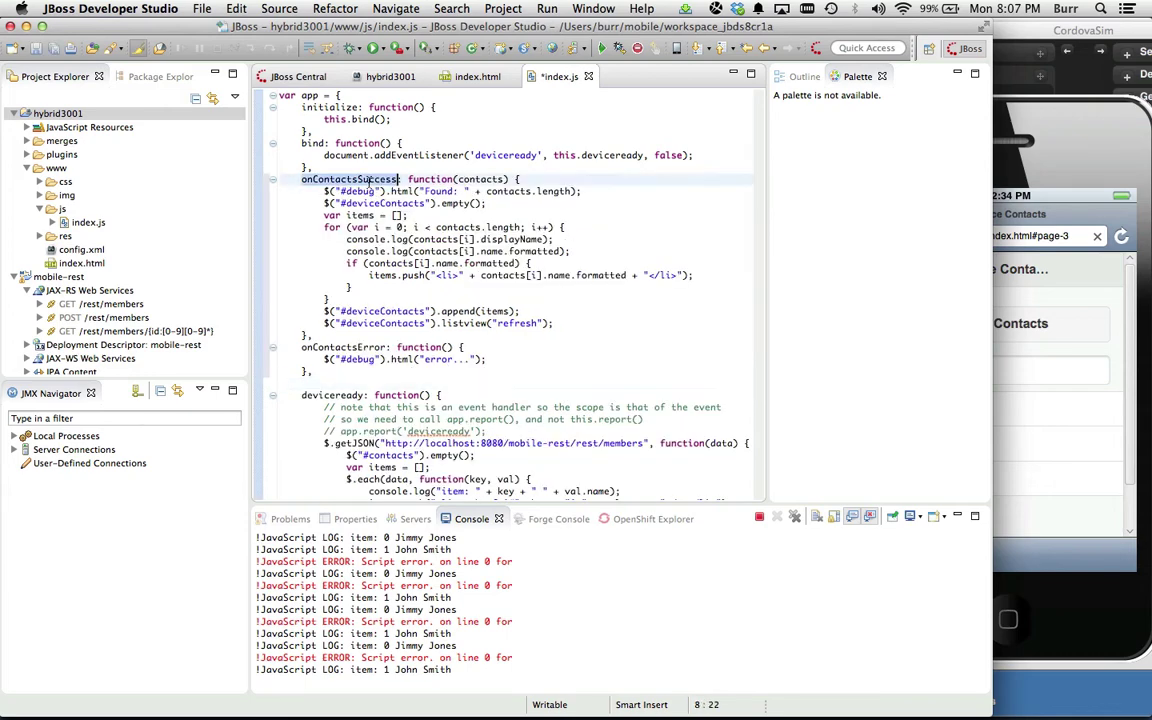
double_click(354, 346)
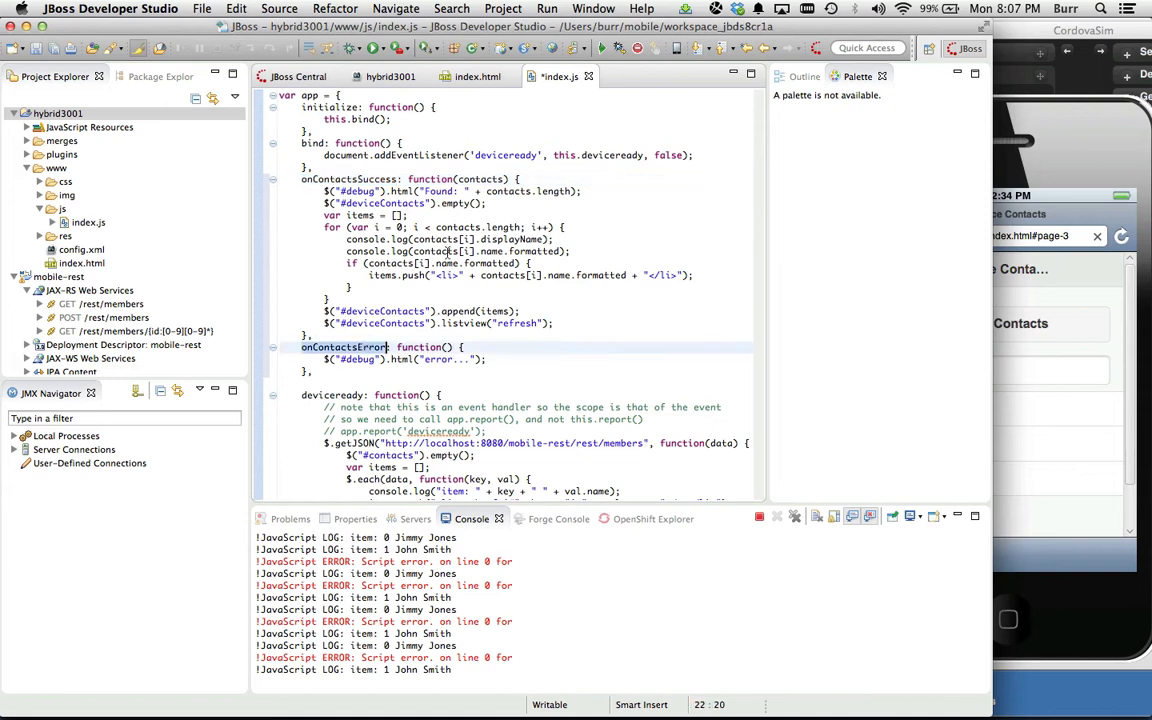
mouse_move(481, 179)
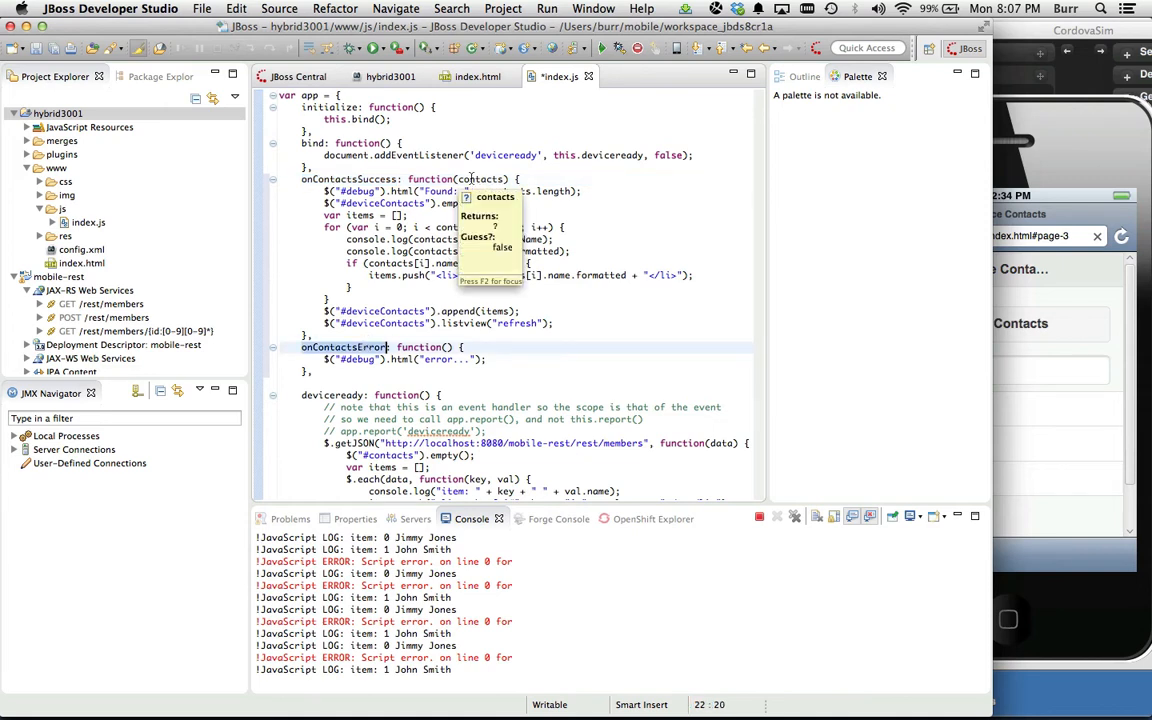
double_click(470, 179)
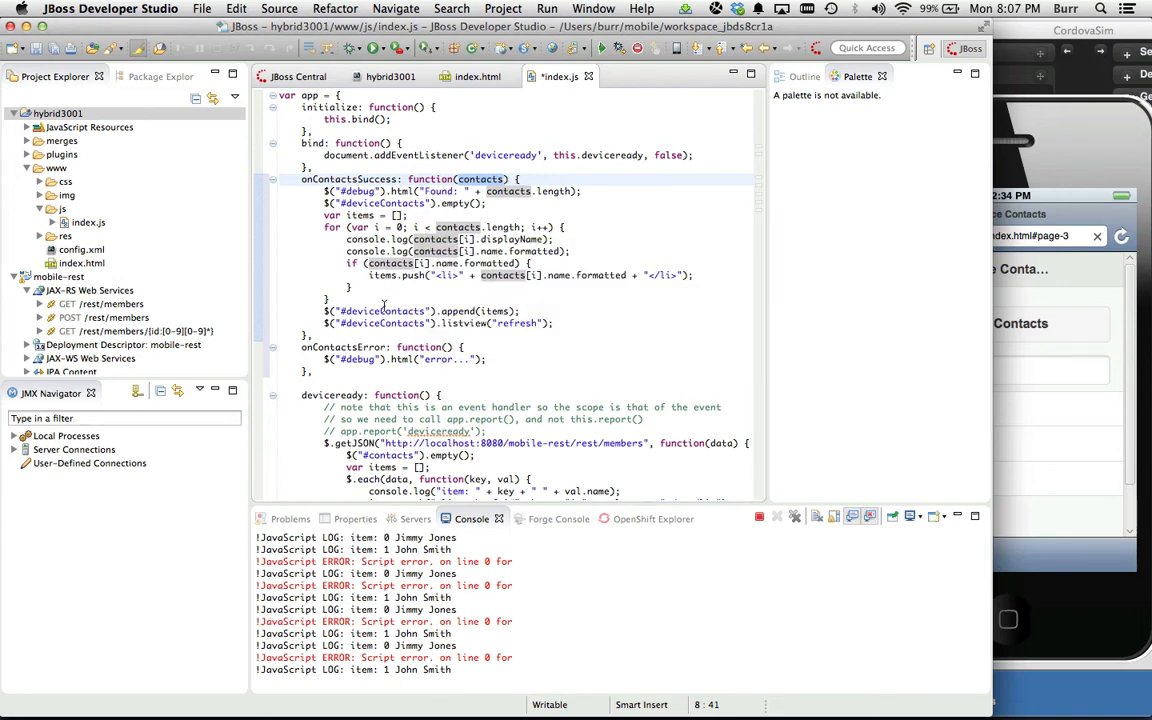
scroll(453, 311, "down", 8)
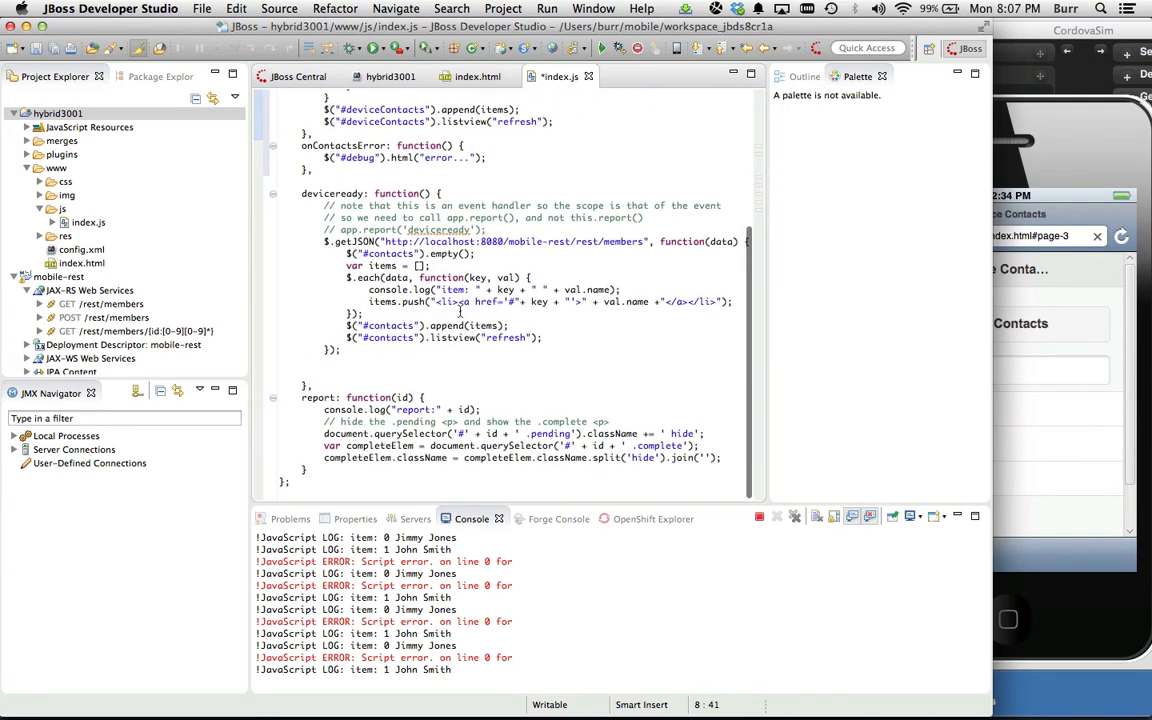
scroll(460, 311, "up", 7)
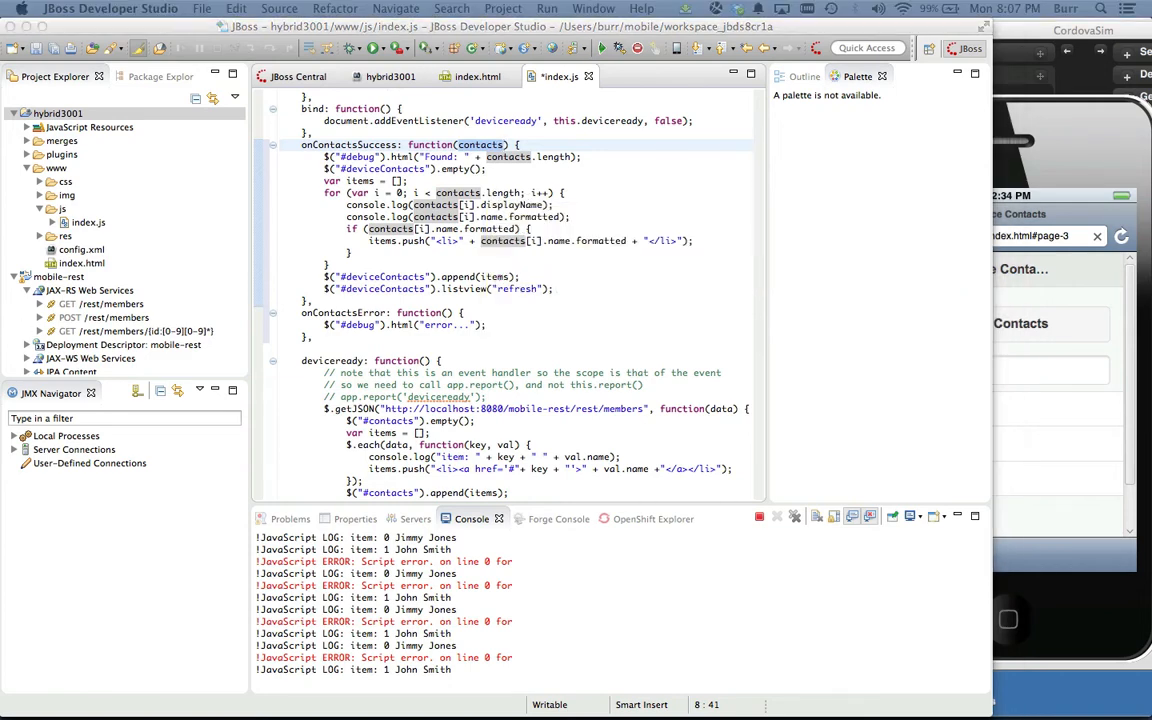
Place the caret inside the deviceready handler below the getJSON call
key("super+Tab")
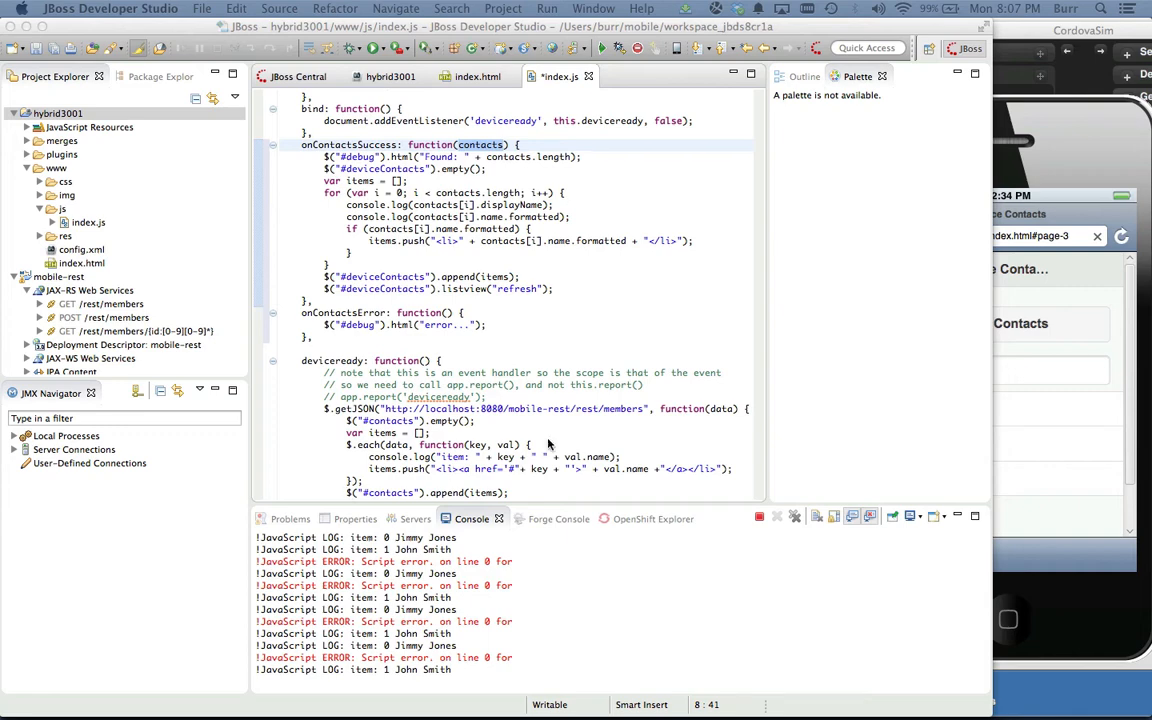
left_click(580, 408)
scroll(566, 399, "down", 7)
Paste the $("#btnDeviceContacts") click handler calling navigator.contacts.find after the getJSON call
left_click(529, 362)
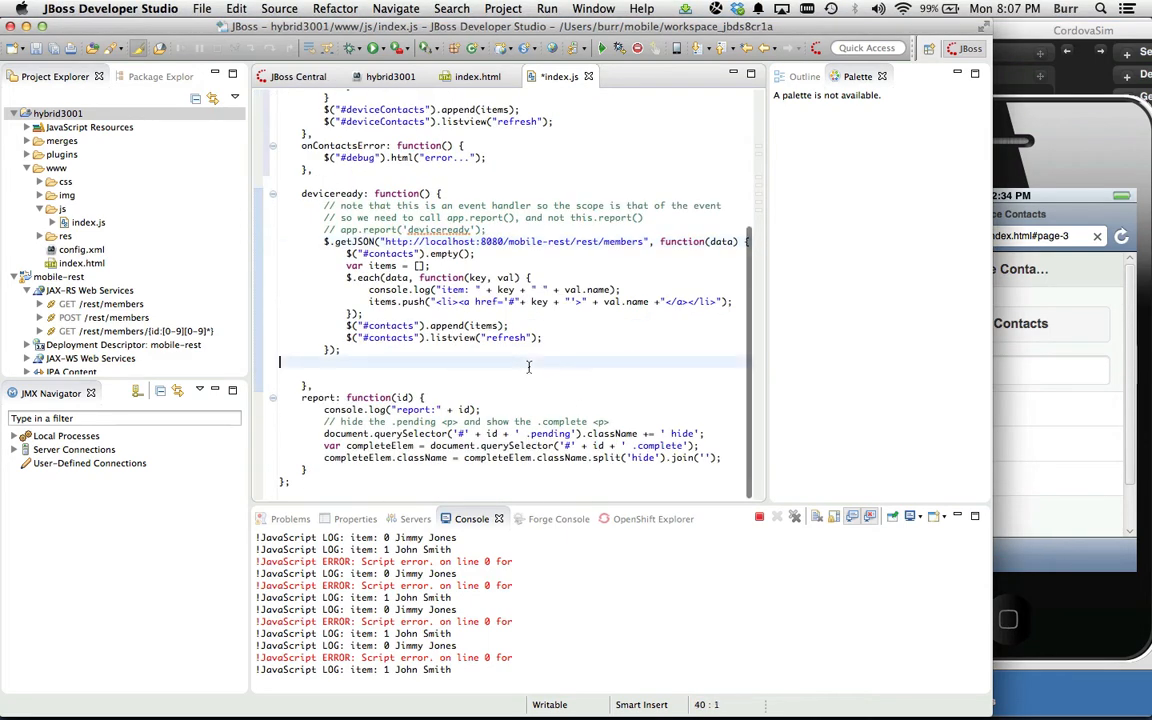
key("super+v")
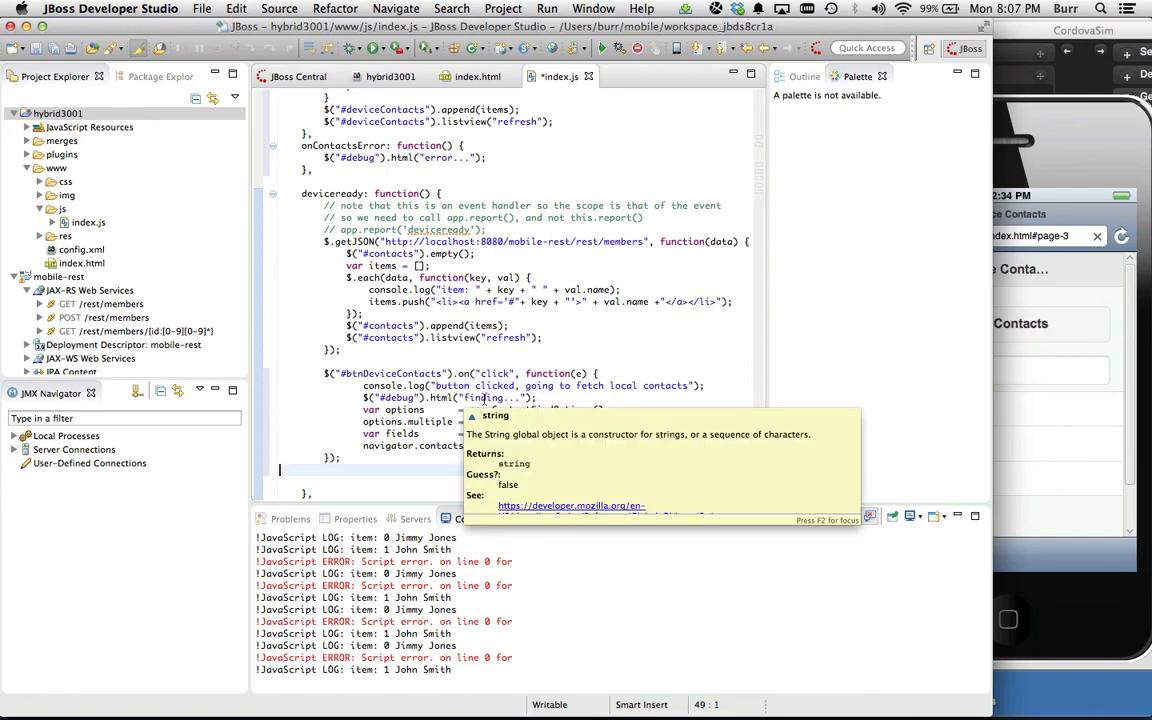
left_click(1023, 376)
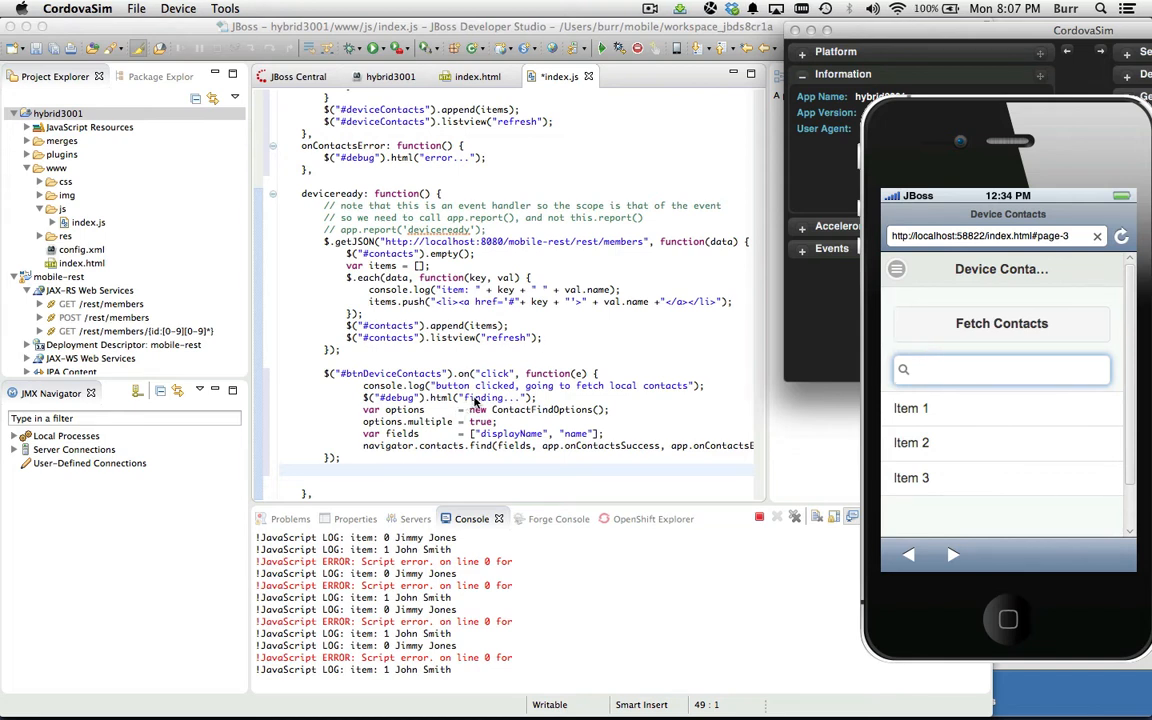
scroll(475, 401, "down", 1)
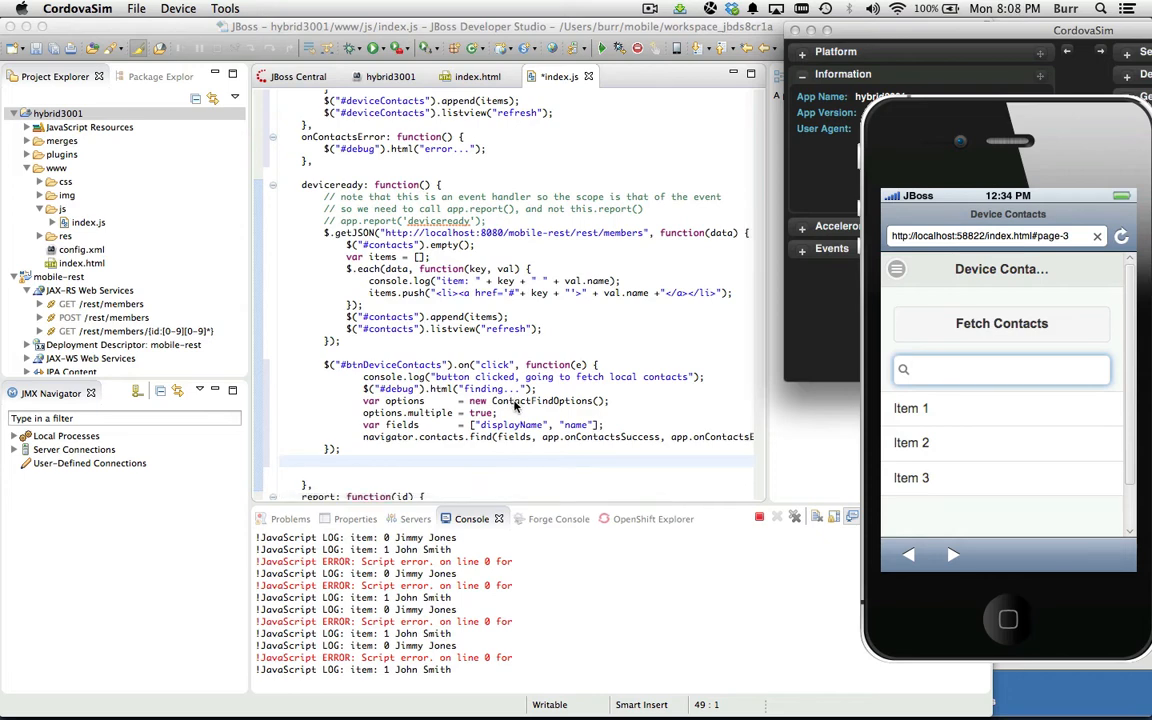
left_click(405, 443)
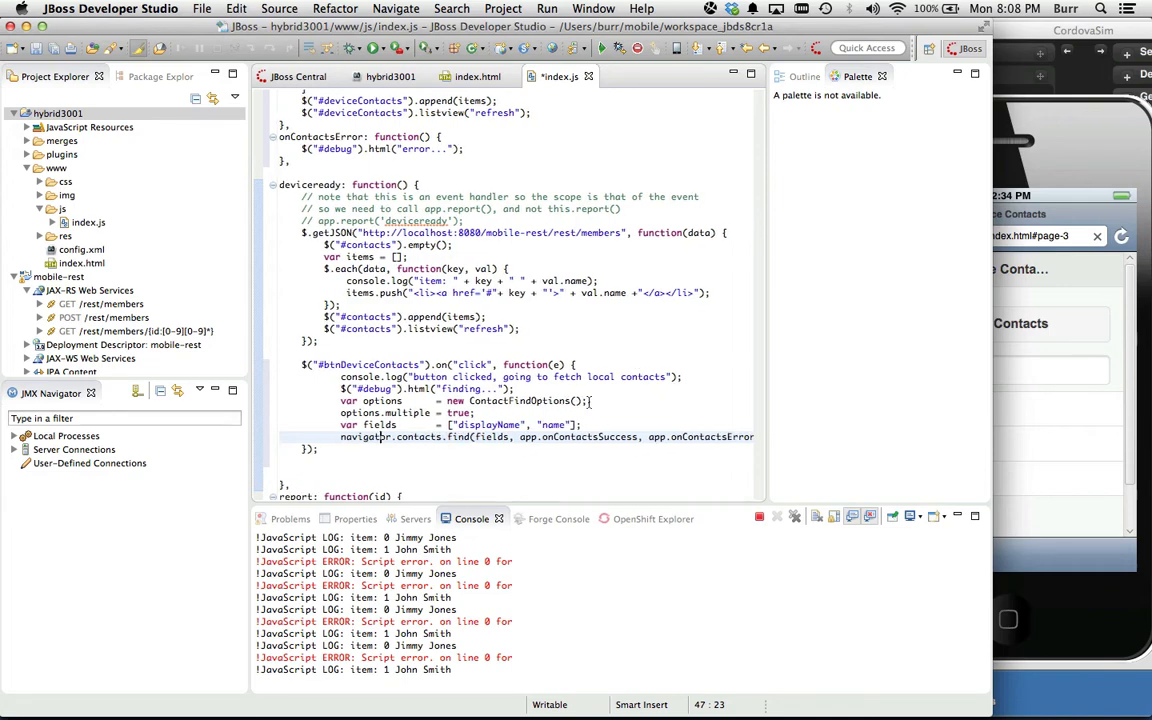
scroll(588, 401, "right", 3)
scroll(588, 401, "left", 3)
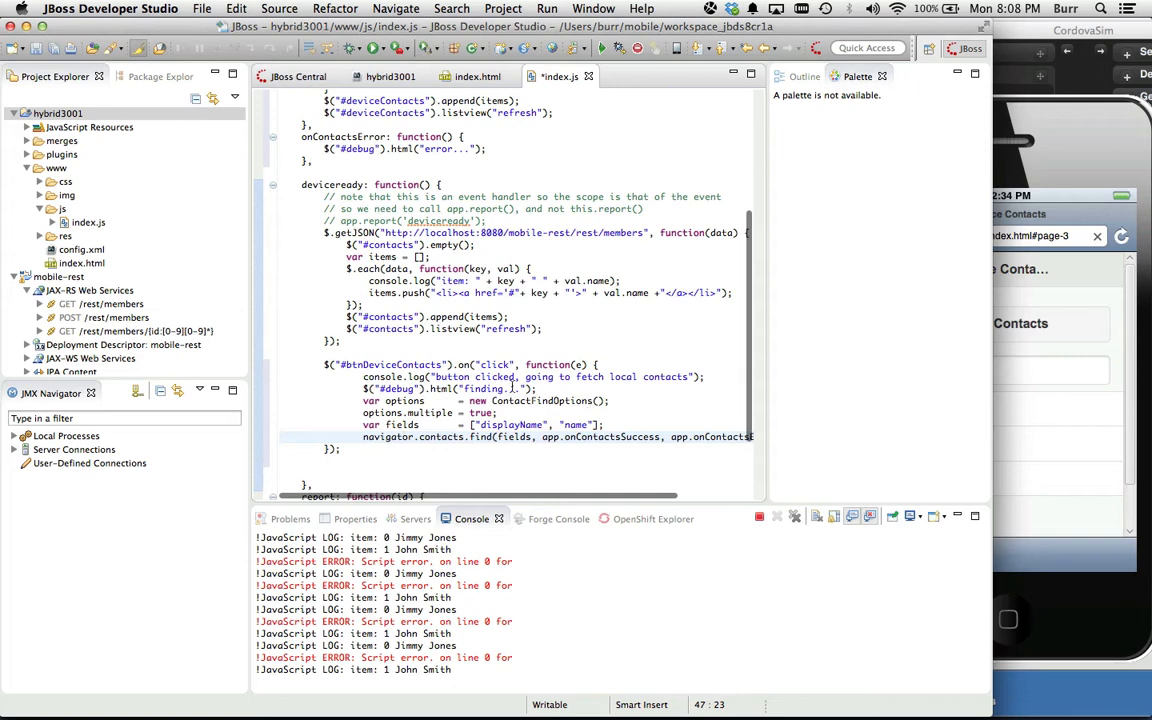
scroll(588, 401, "down", 2)
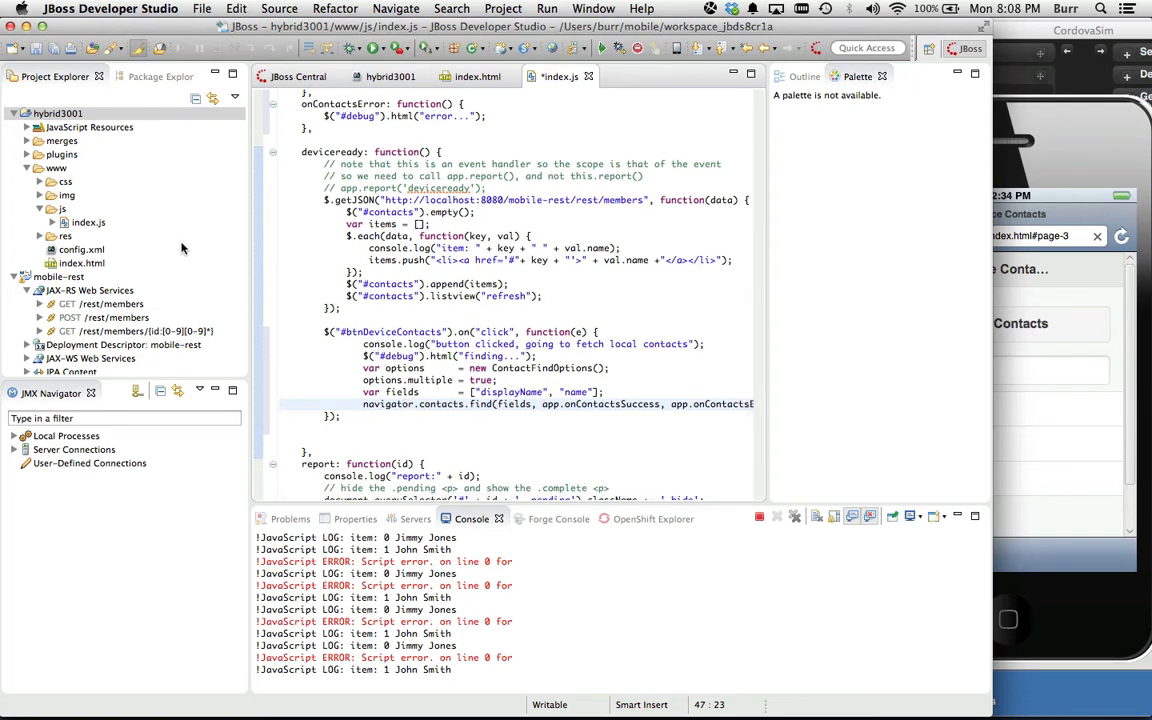
left_click(62, 156)
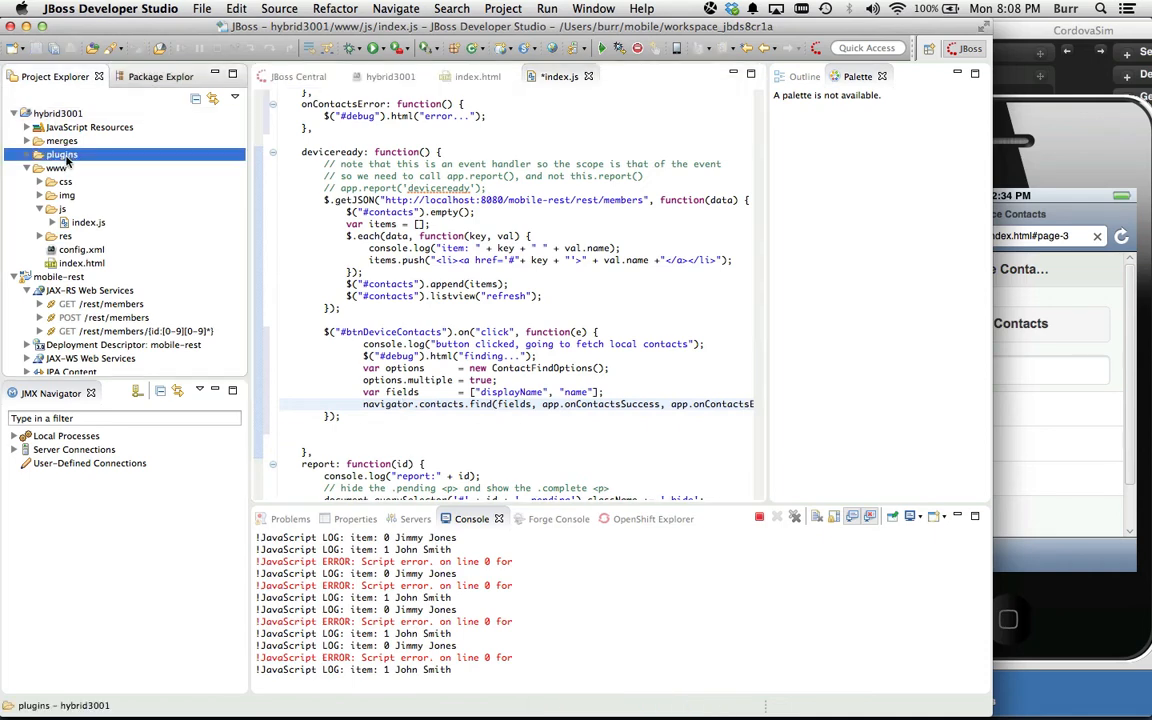
right_click(66, 161)
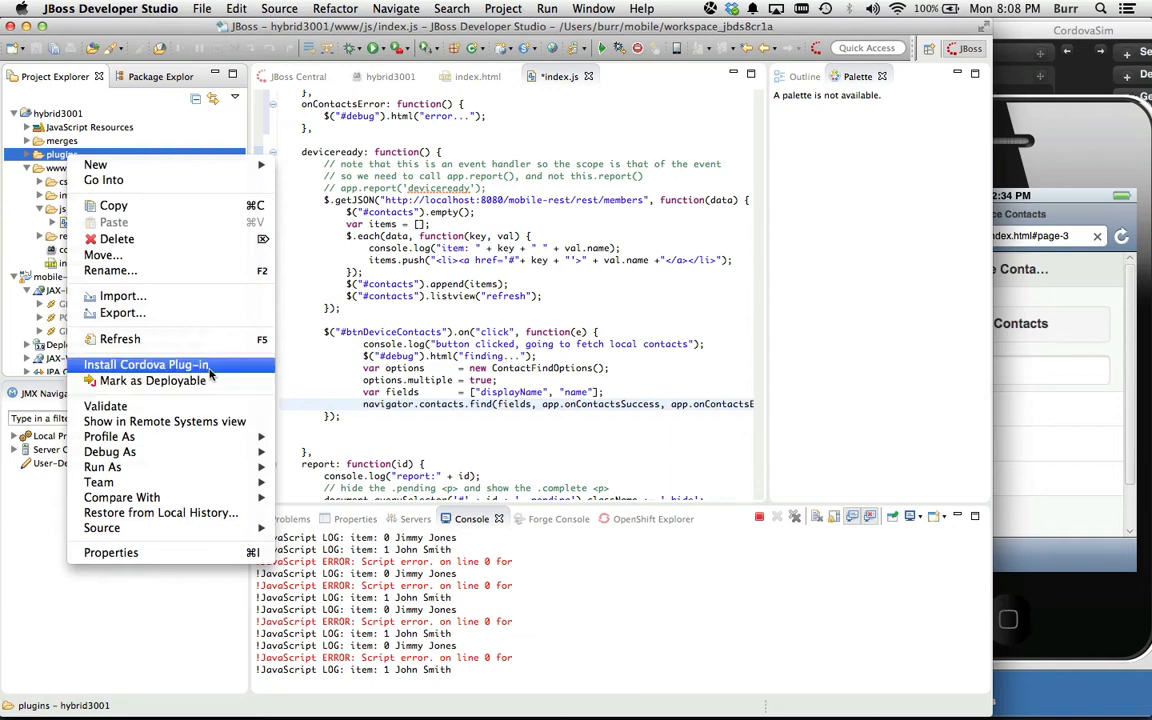
left_click(148, 365)
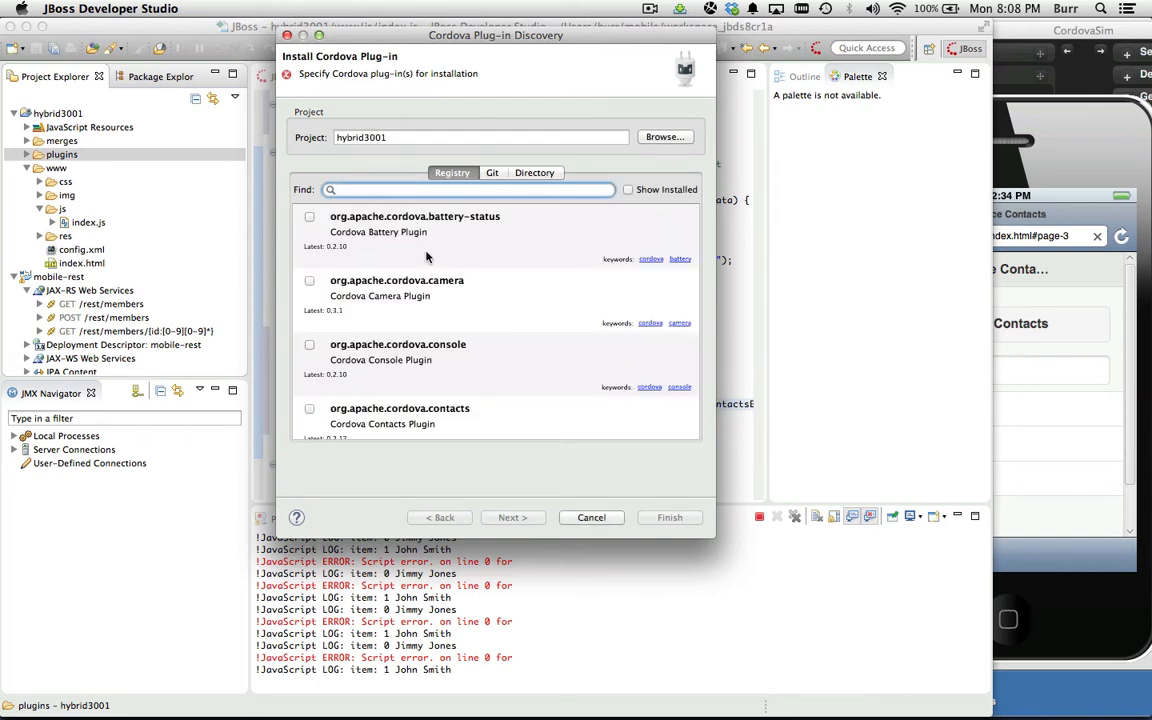
scroll(507, 288, "down", 1)
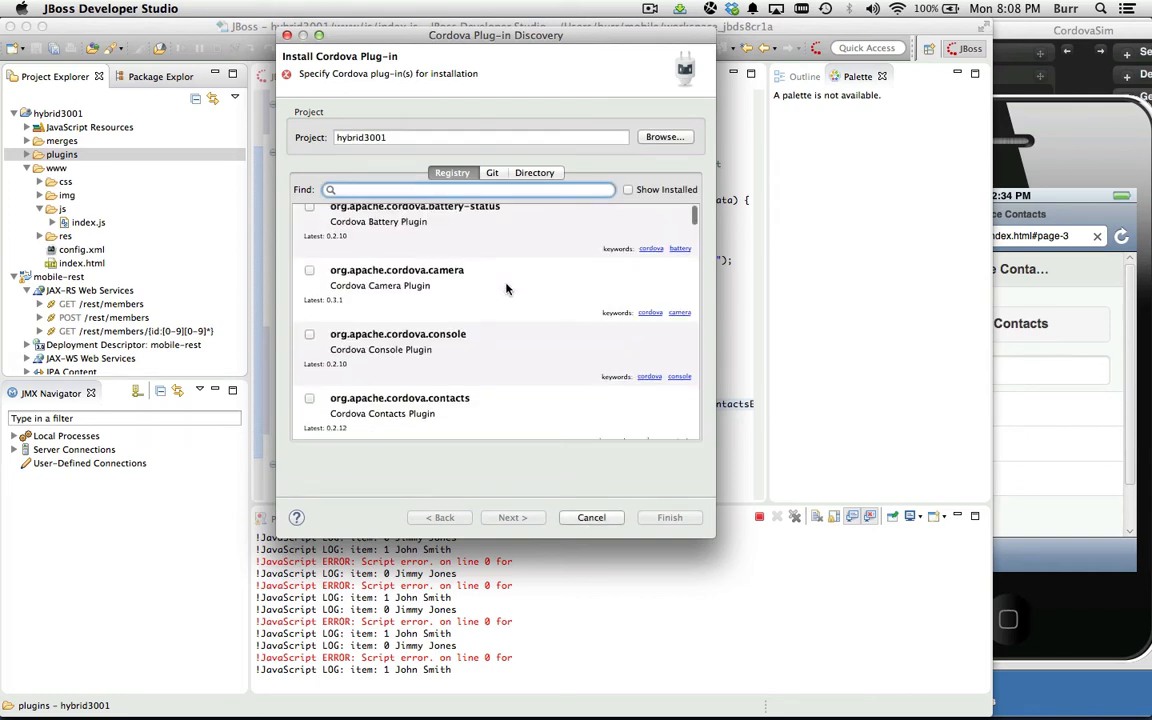
scroll(507, 288, "up", 1)
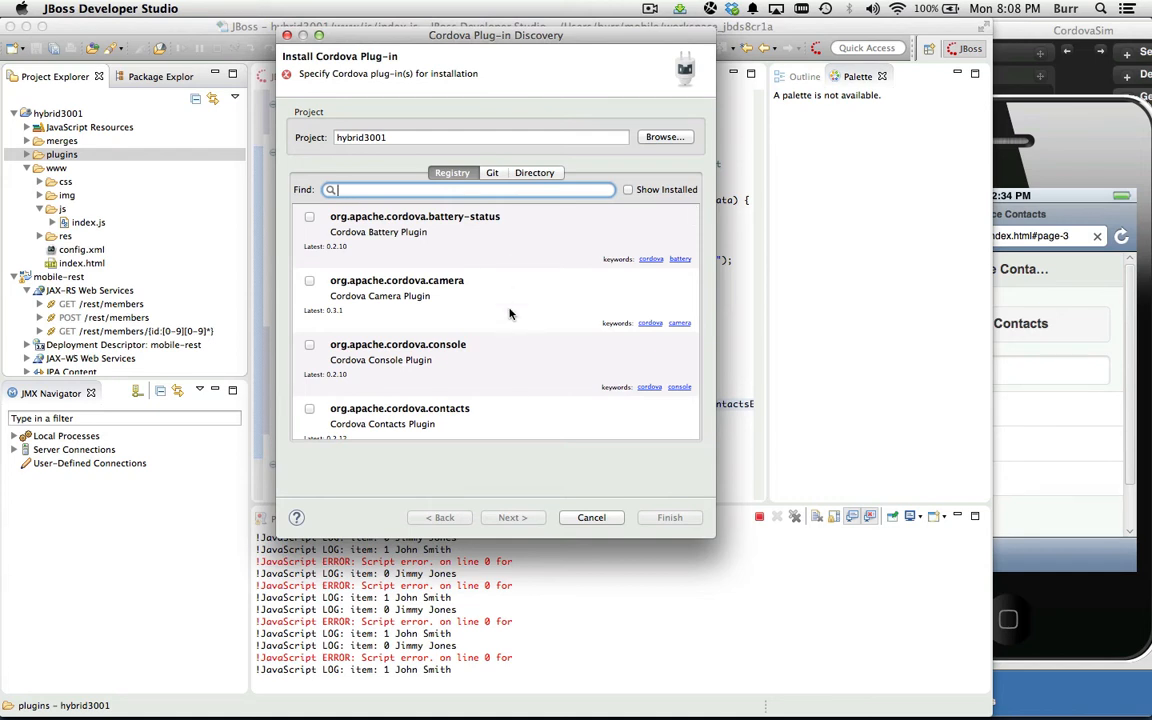
scroll(509, 313, "down", 2)
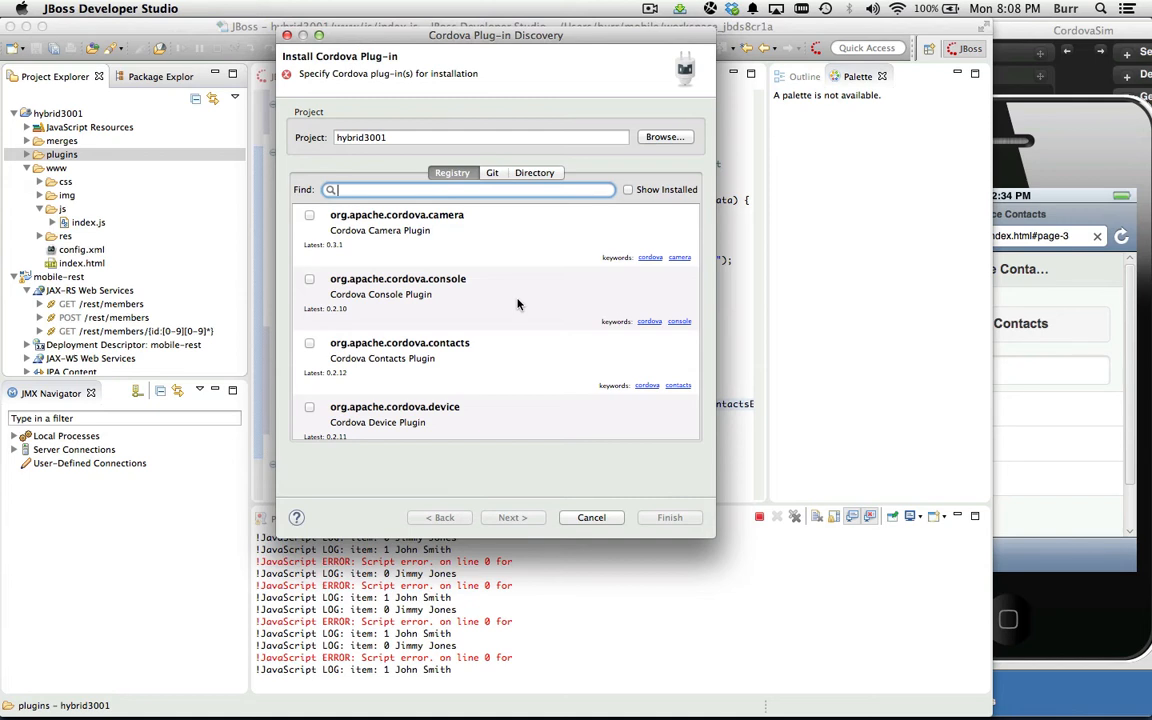
scroll(518, 303, "down", 1)
Tick org.apache.cordova.contacts in the Registry list and clear the old 'aerogear' search filter
left_click(309, 332)
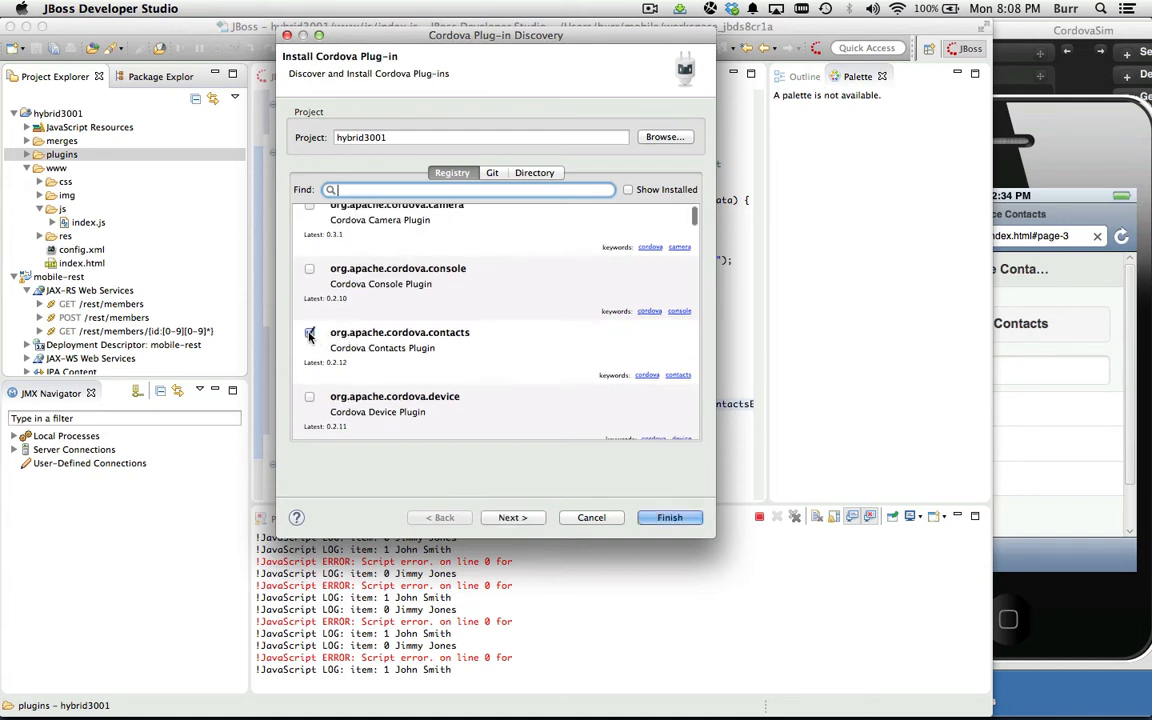
scroll(509, 341, "down", 2)
scroll(509, 341, "down", 1)
scroll(509, 341, "down", 2)
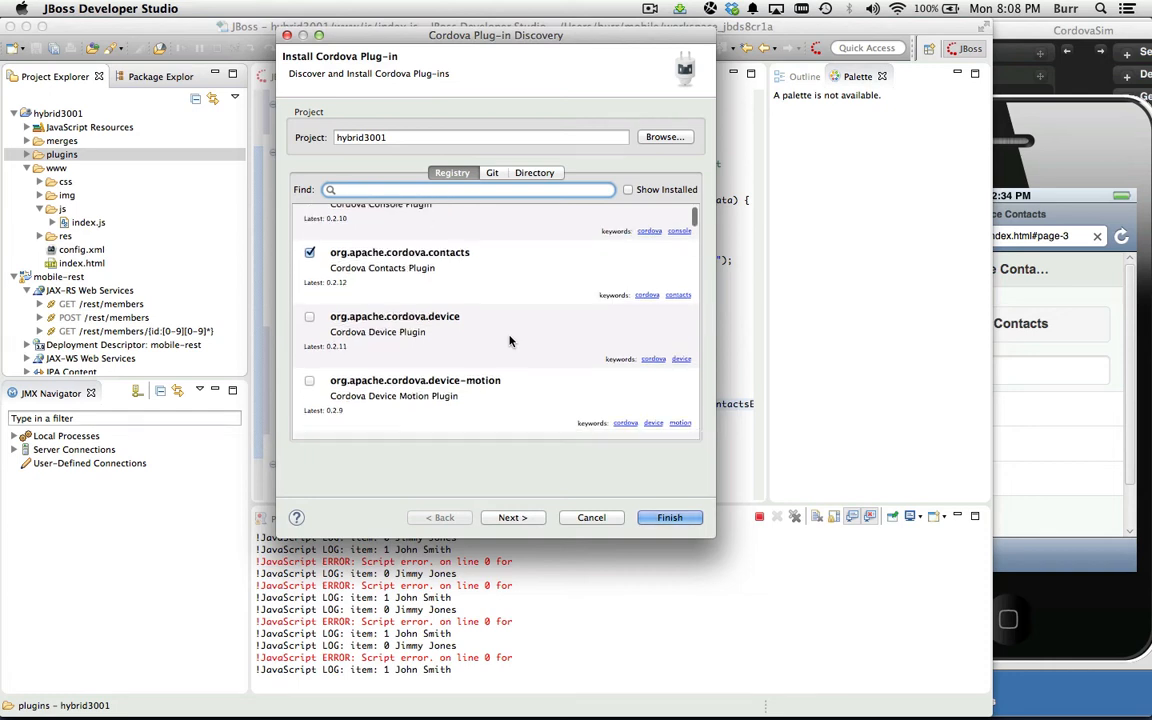
scroll(509, 341, "down", 2)
scroll(509, 341, "down", 2)
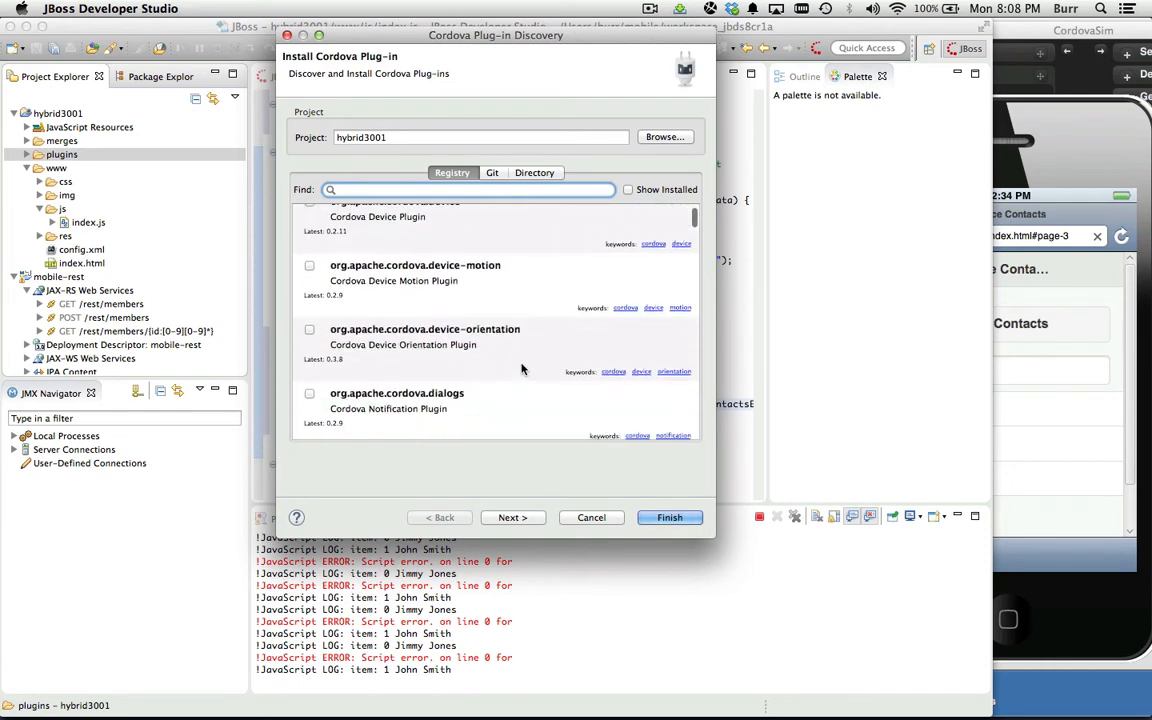
scroll(521, 369, "down", 2)
scroll(521, 369, "down", 1)
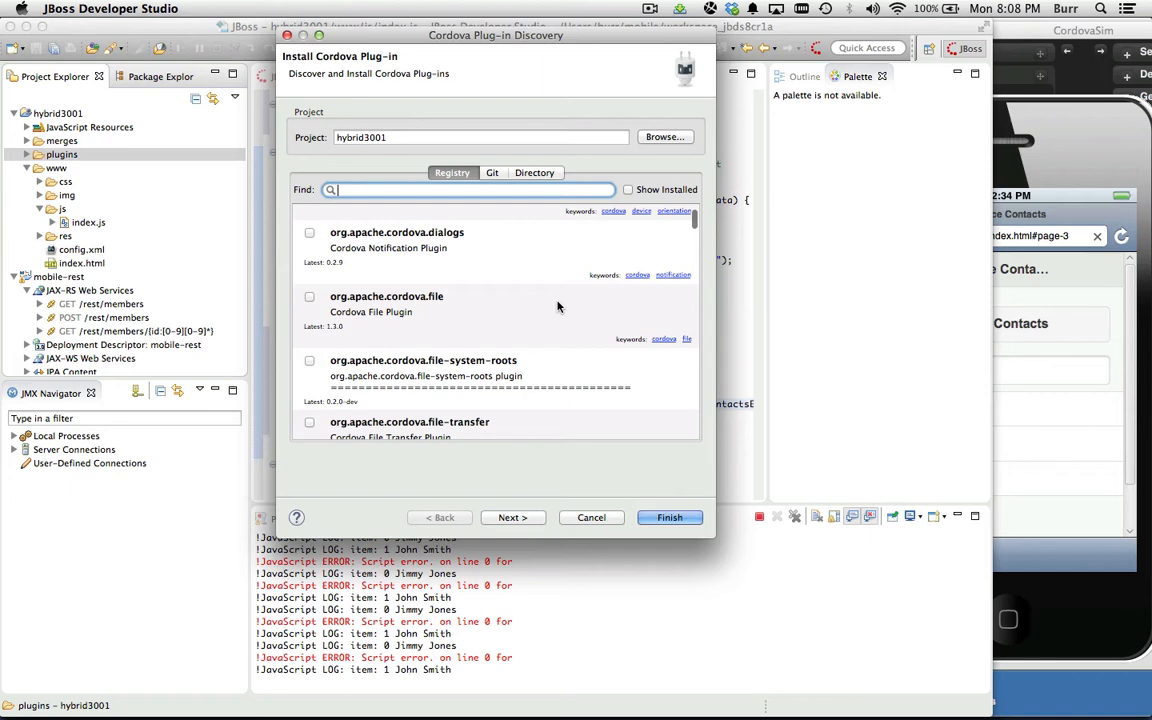
scroll(558, 359, "down", 2)
scroll(558, 359, "down", 2)
scroll(558, 359, "down", 2)
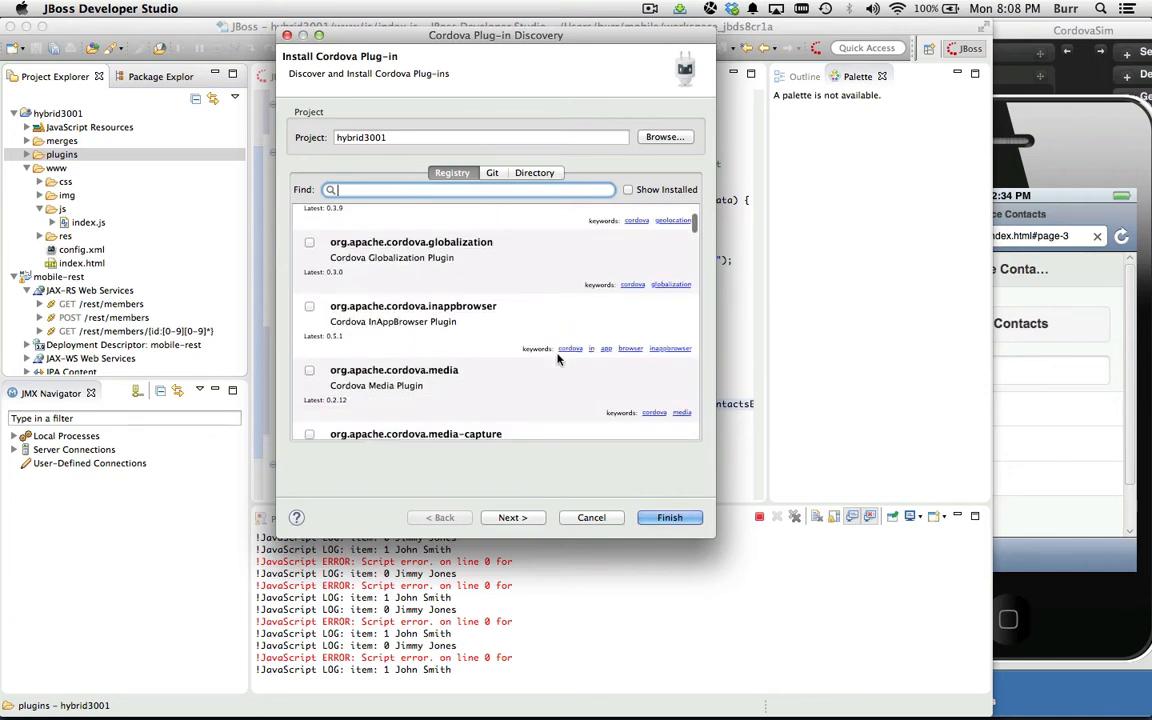
scroll(558, 359, "down", 2)
scroll(558, 359, "down", 2)
scroll(558, 359, "down", 2)
scroll(558, 359, "down", 2)
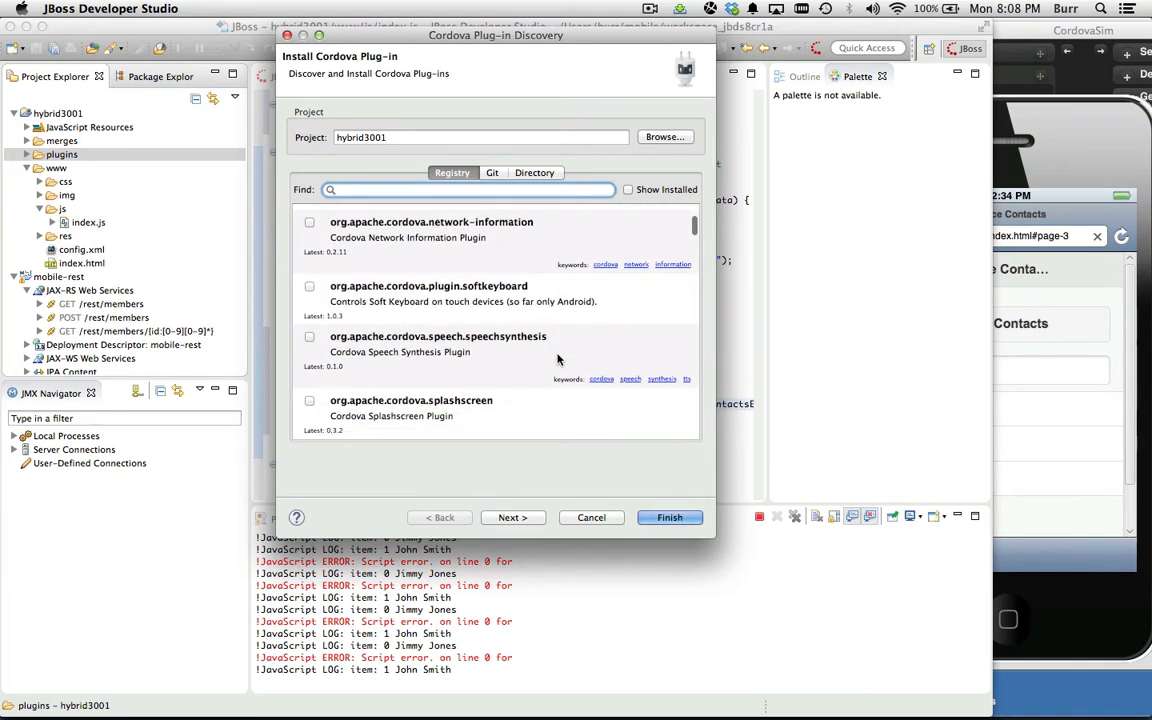
scroll(558, 359, "down", 2)
scroll(558, 359, "down", 3)
scroll(558, 359, "up", 10)
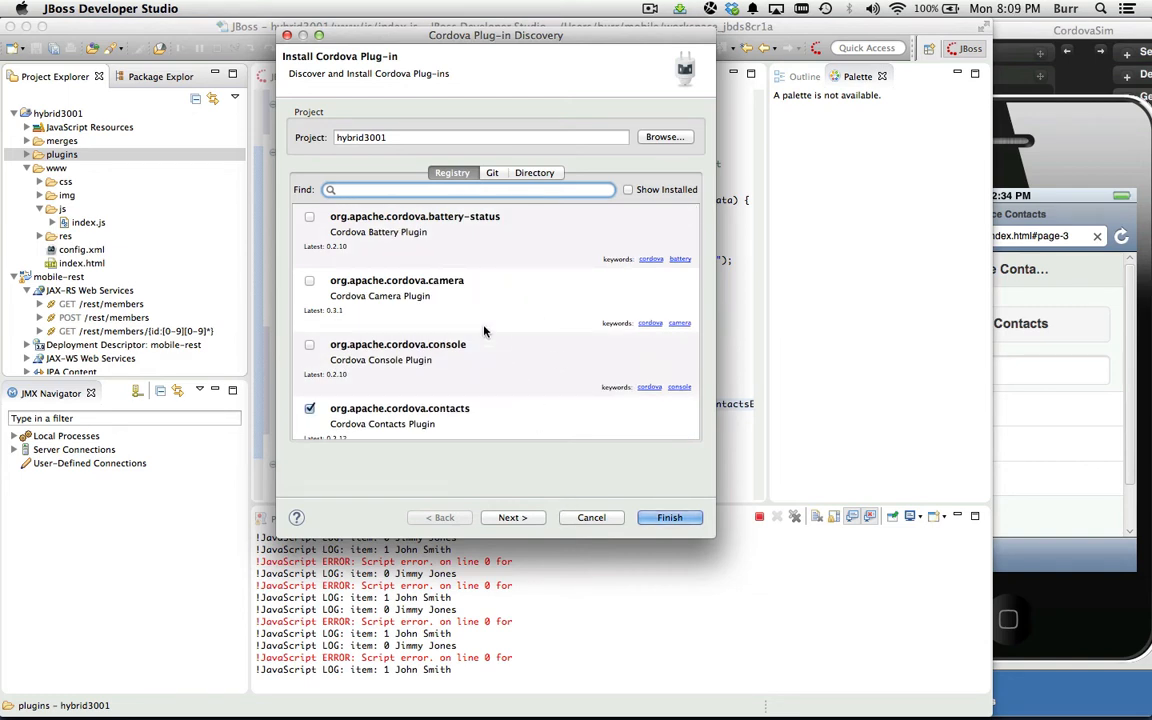
scroll(484, 330, "down", 3)
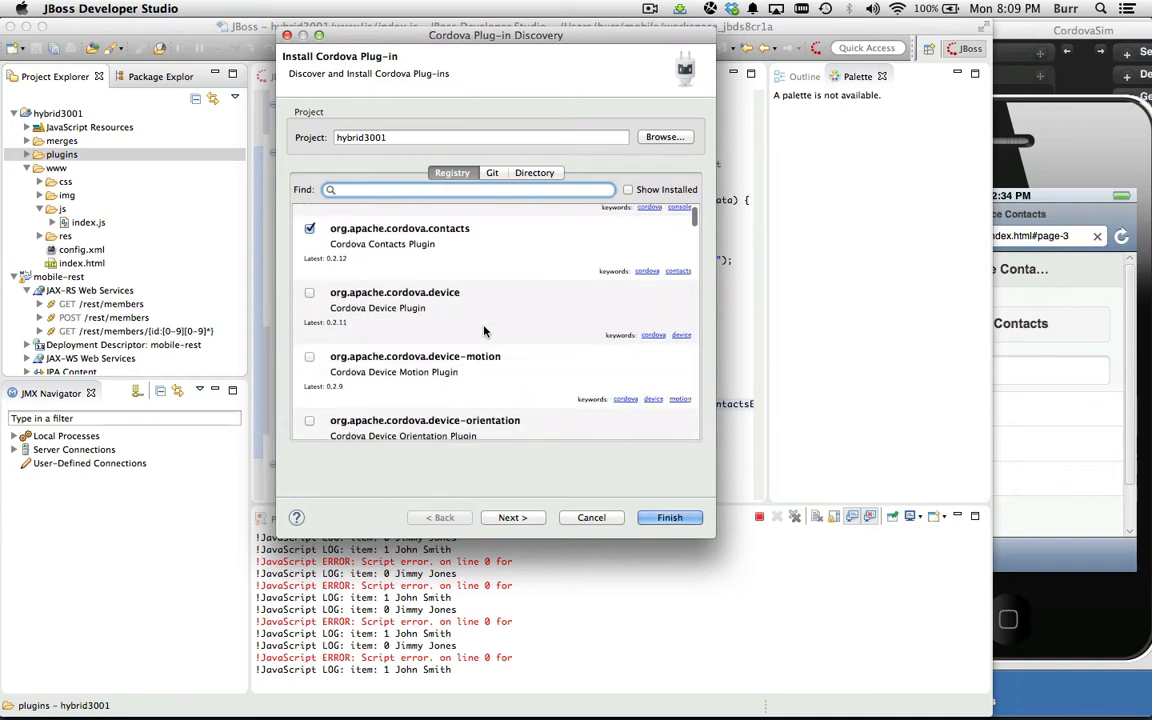
scroll(484, 330, "down", 2)
scroll(484, 330, "down", 2)
scroll(484, 330, "down", 2)
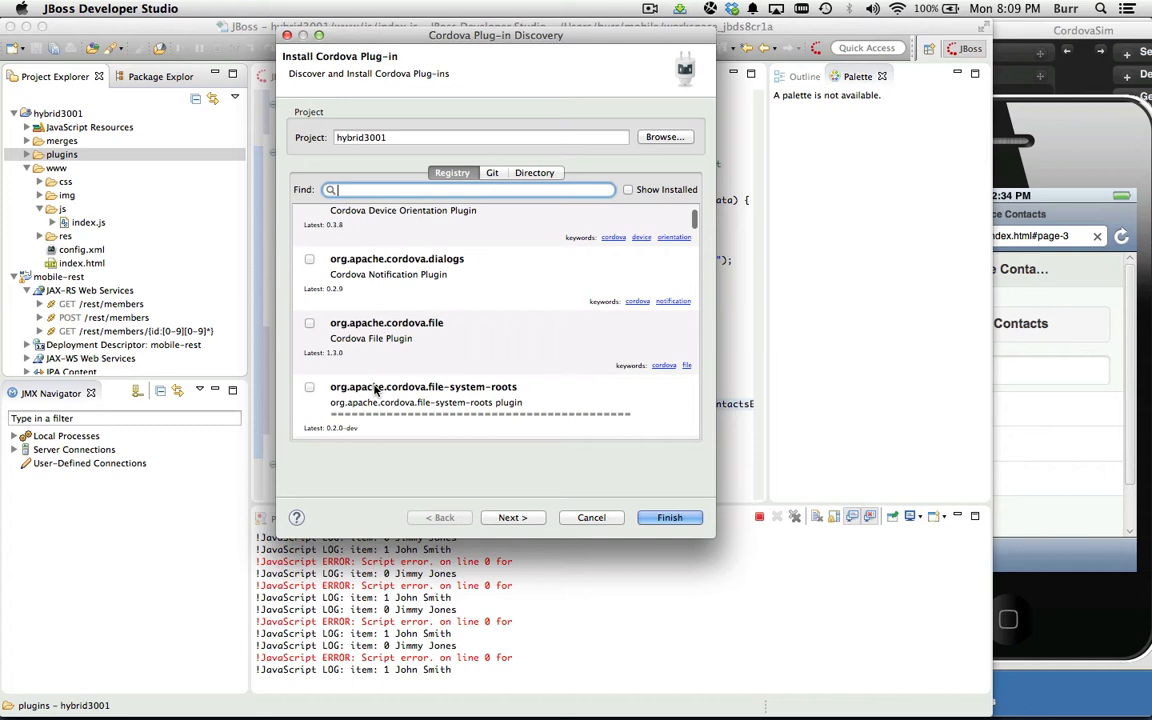
scroll(455, 345, "down", 2)
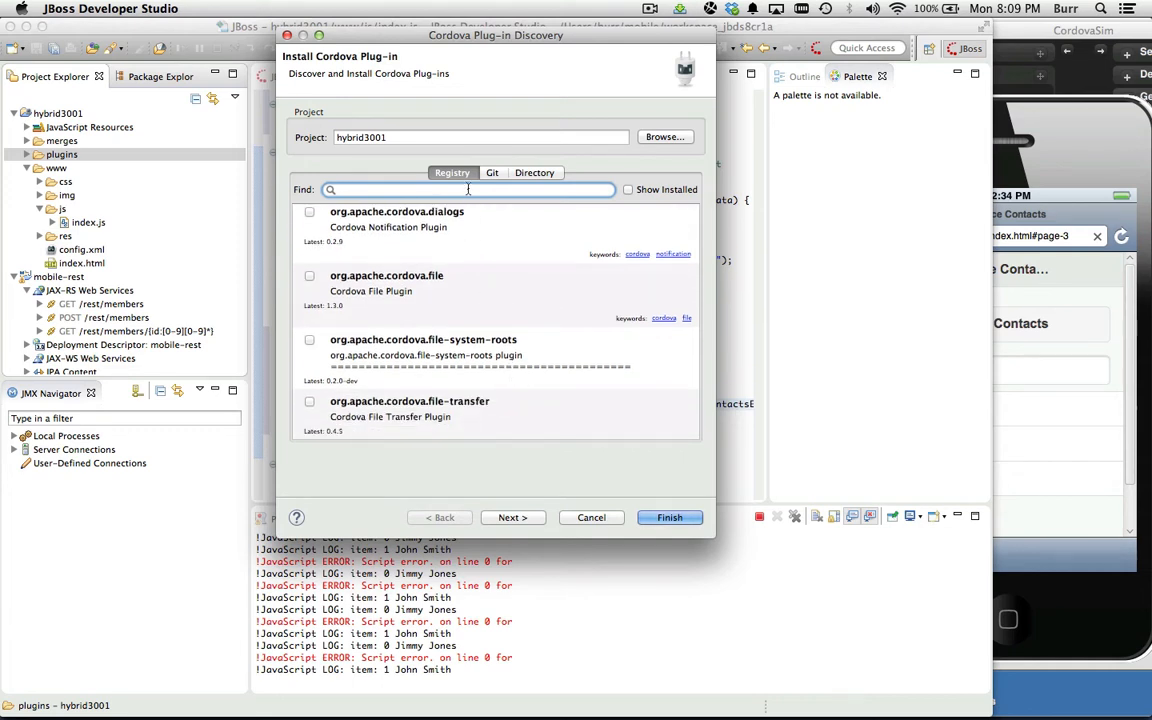
type("aerogea")
type("r")
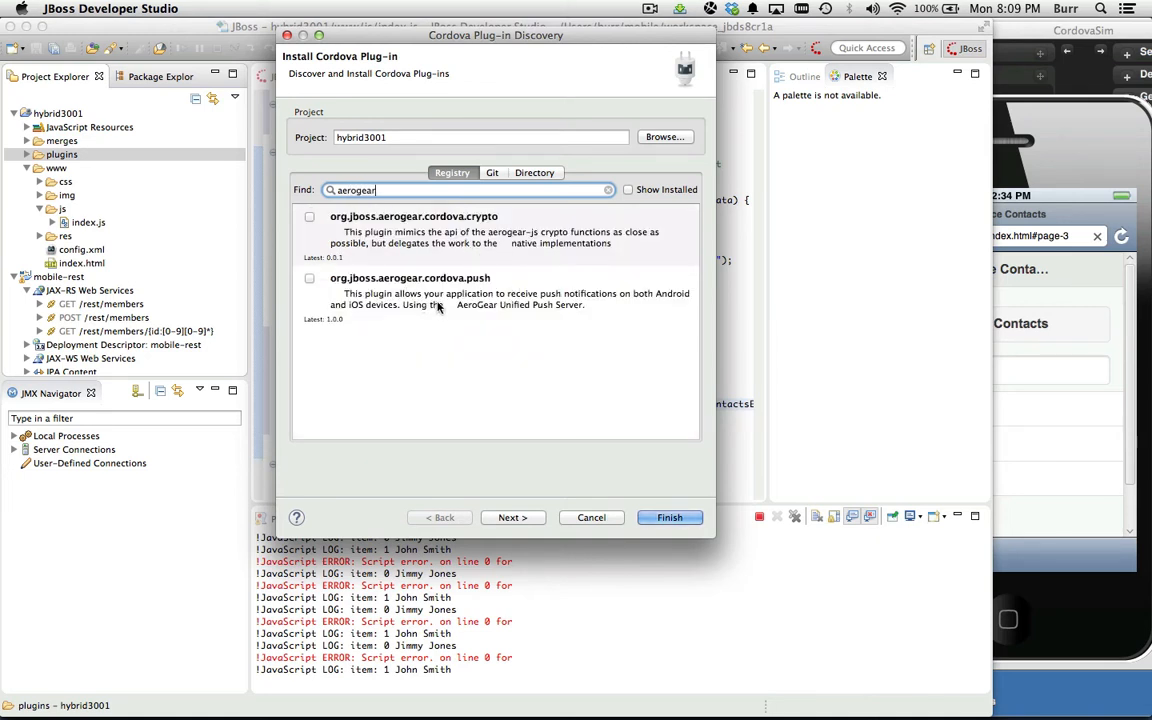
key("BackSpace")
key("BackSpace")
key("BackSpace")
type("or")
key("BackSpace")
key("BackSpace")
type("ct")
type("s")
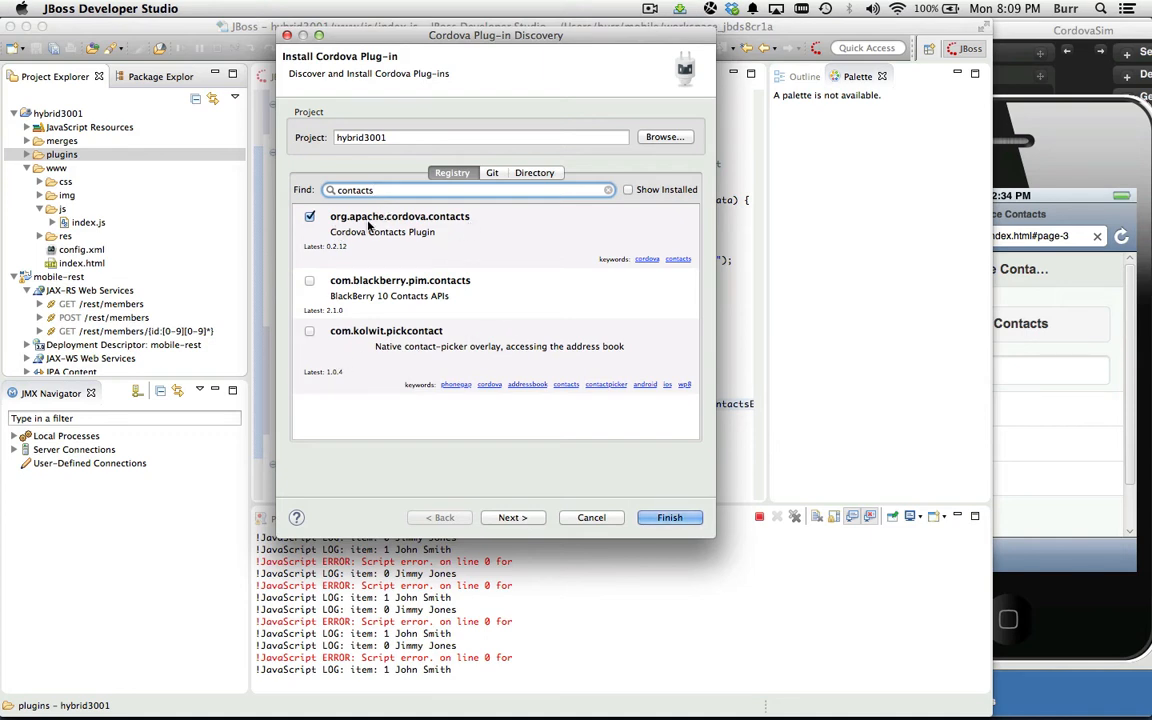
Choose Contacts plug-in version 0.2.10 instead of 0.2.12 and finish the installation
left_click(512, 517)
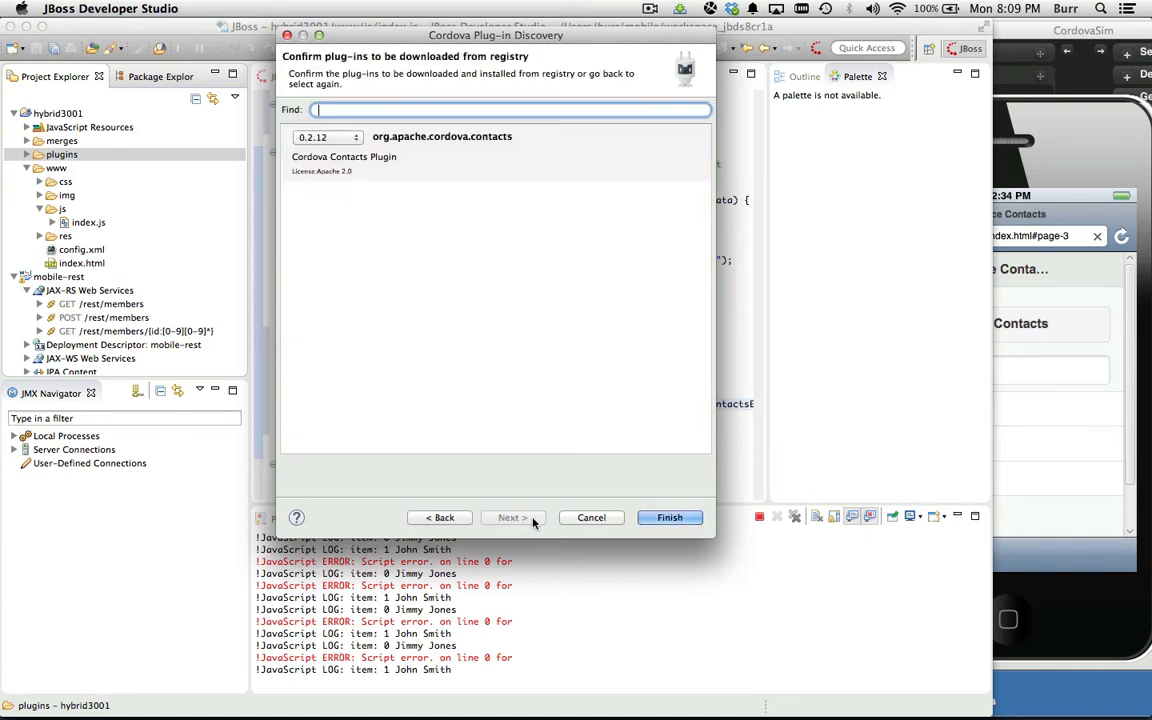
left_click(338, 138)
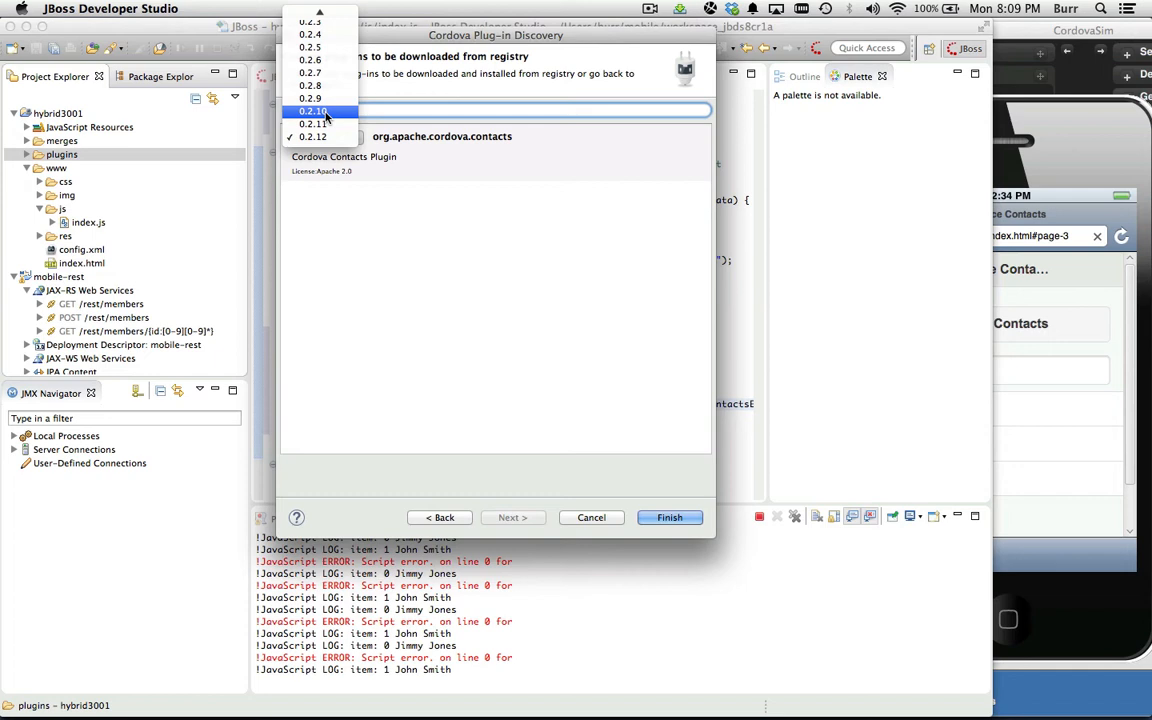
left_click(325, 112)
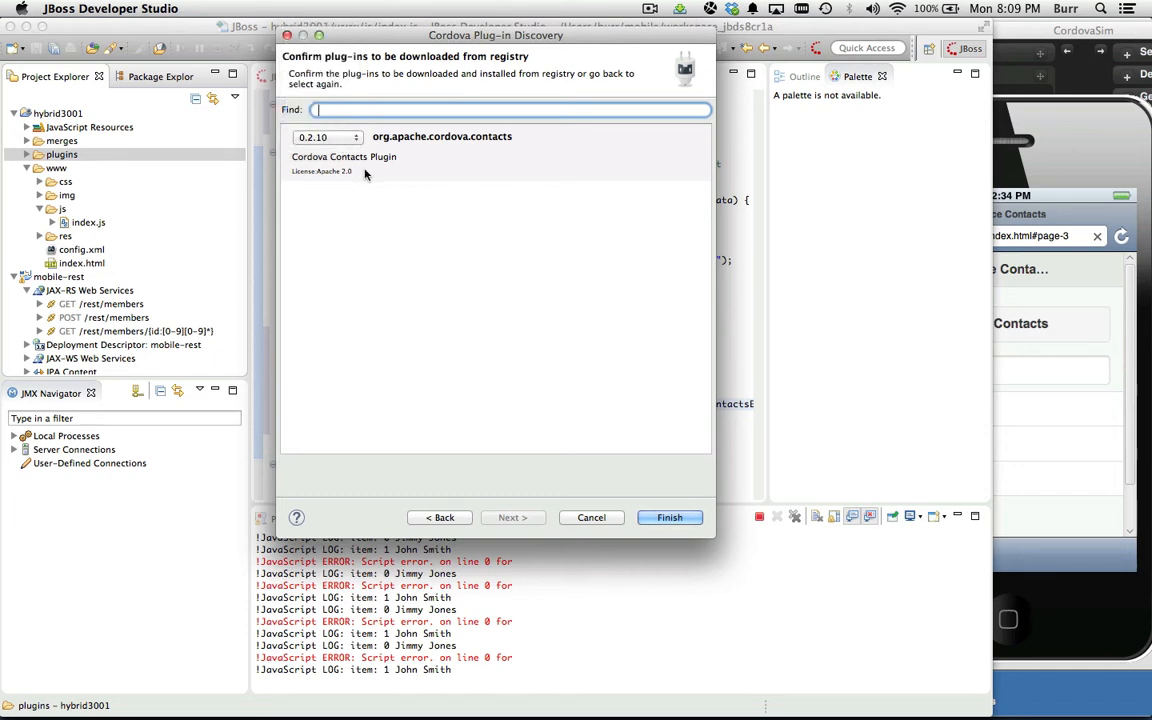
left_click(669, 517)
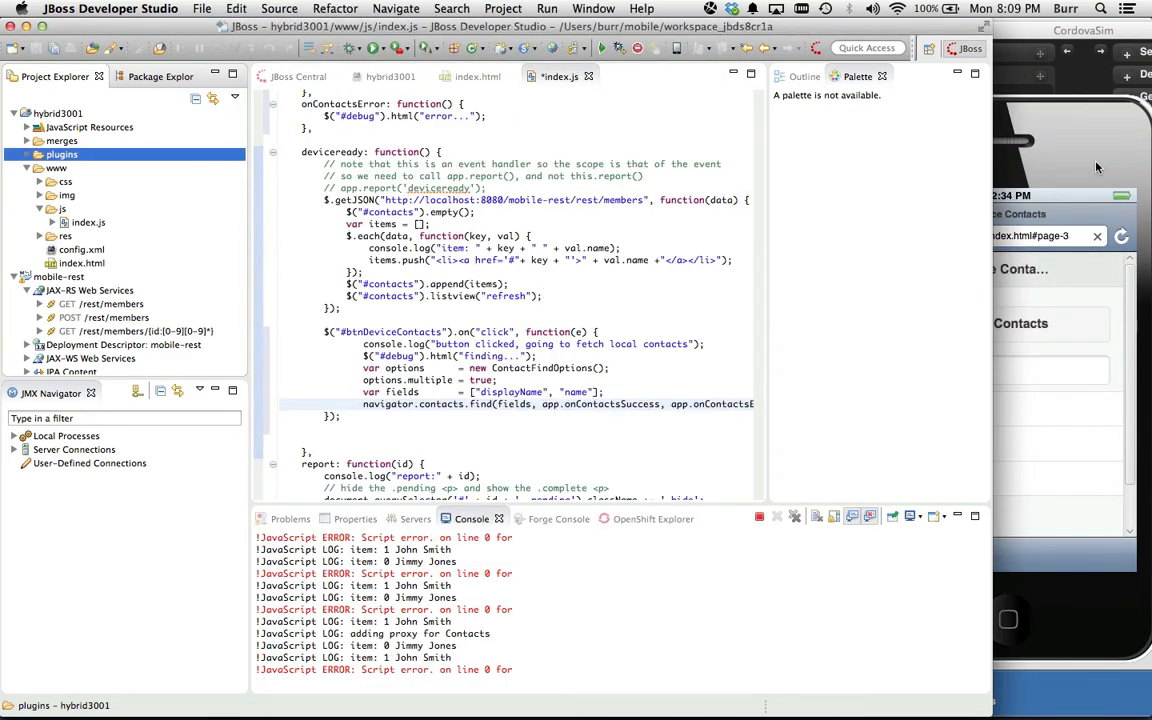
Check the simulated app, then copy the btnDeviceContacts name from index.js
left_click(986, 144)
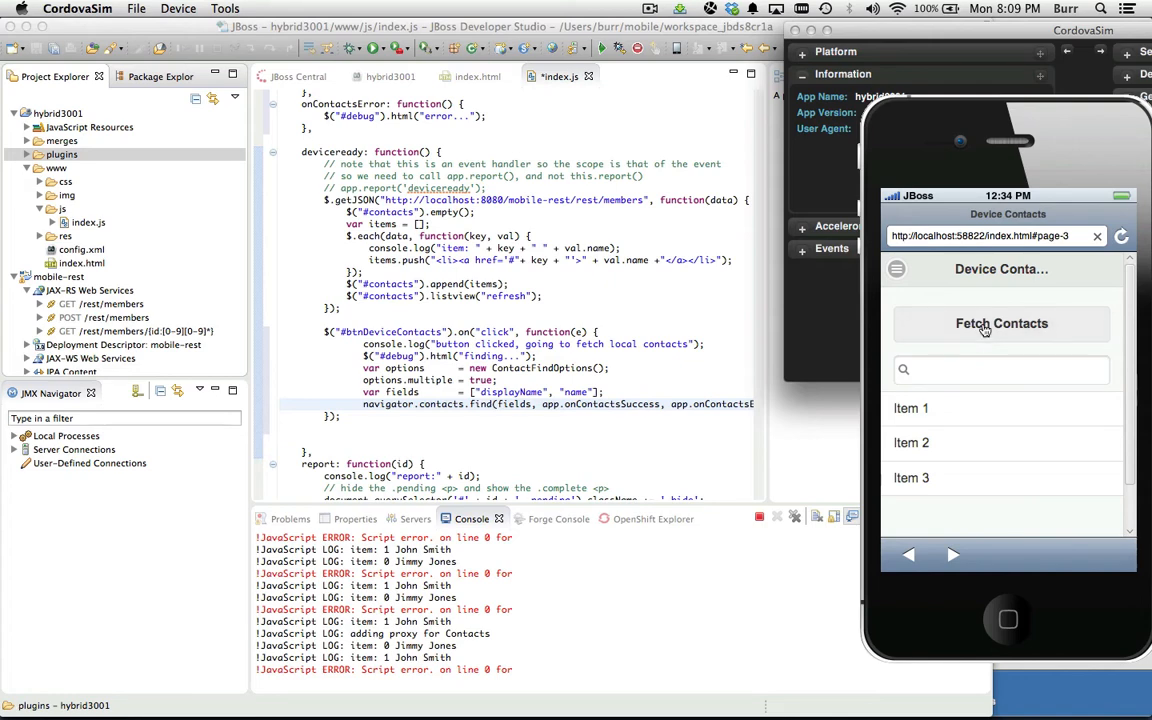
left_click(279, 240)
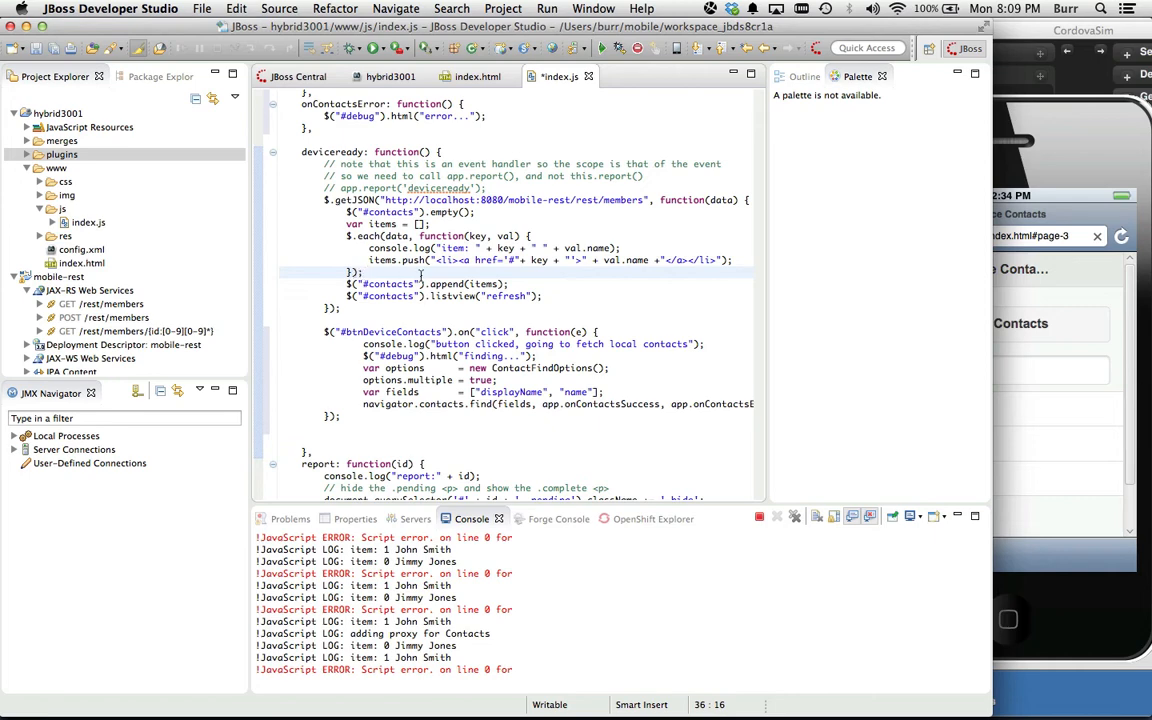
left_click(1015, 140)
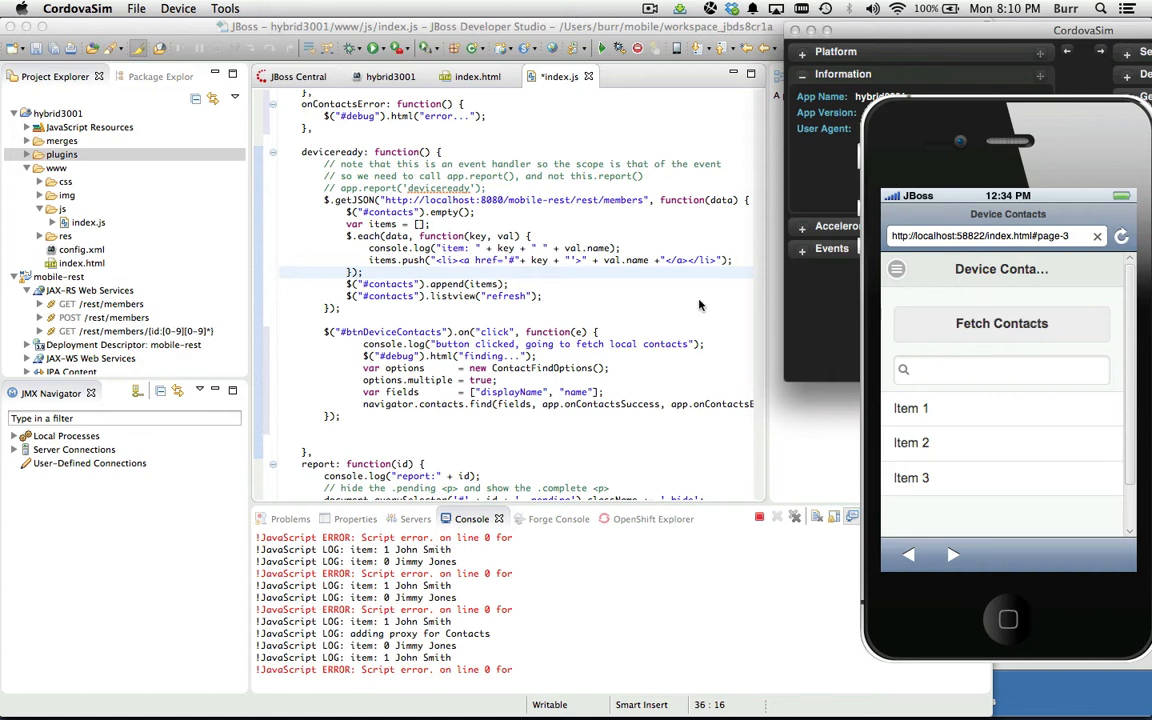
double_click(406, 331)
key("super+c")
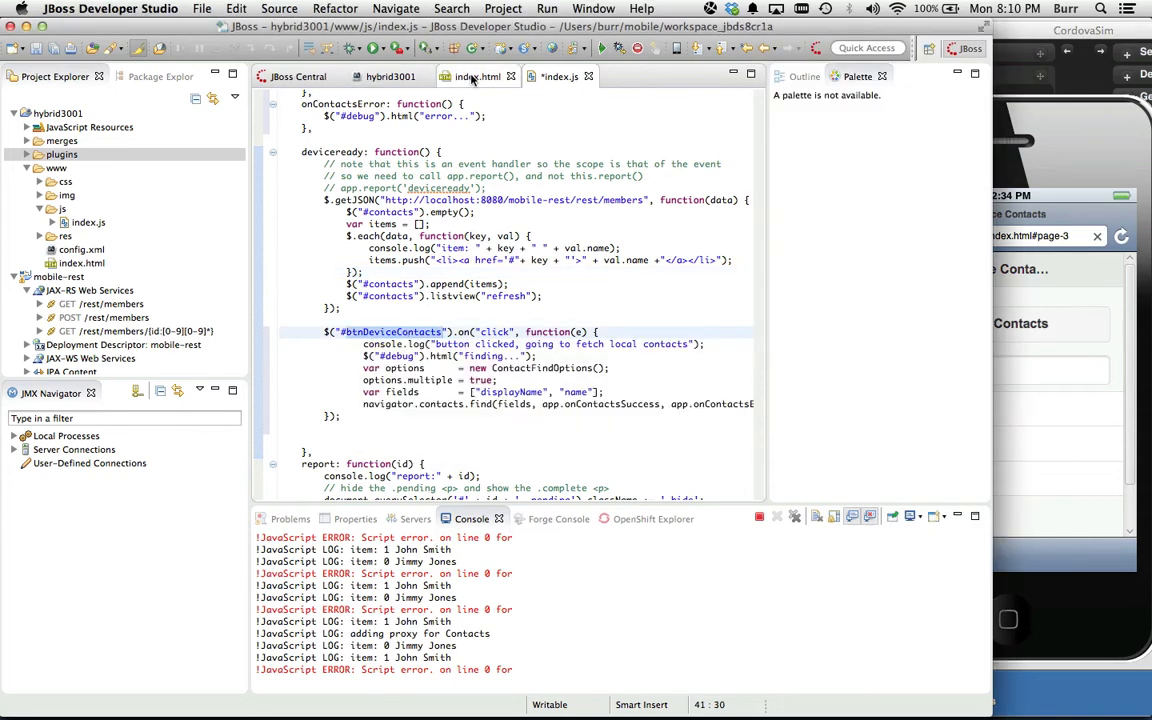
Replace the Fetch Contacts link's id in index.html with btnDeviceContacts and save
left_click(477, 76)
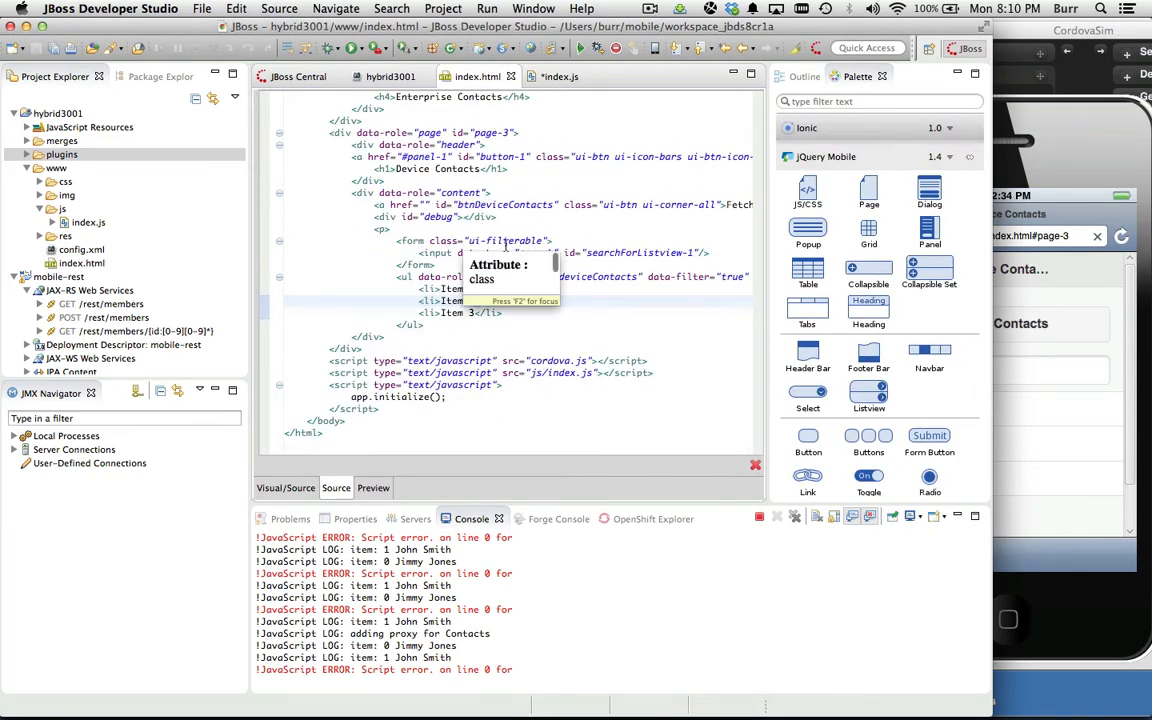
double_click(509, 205)
key("super+v")
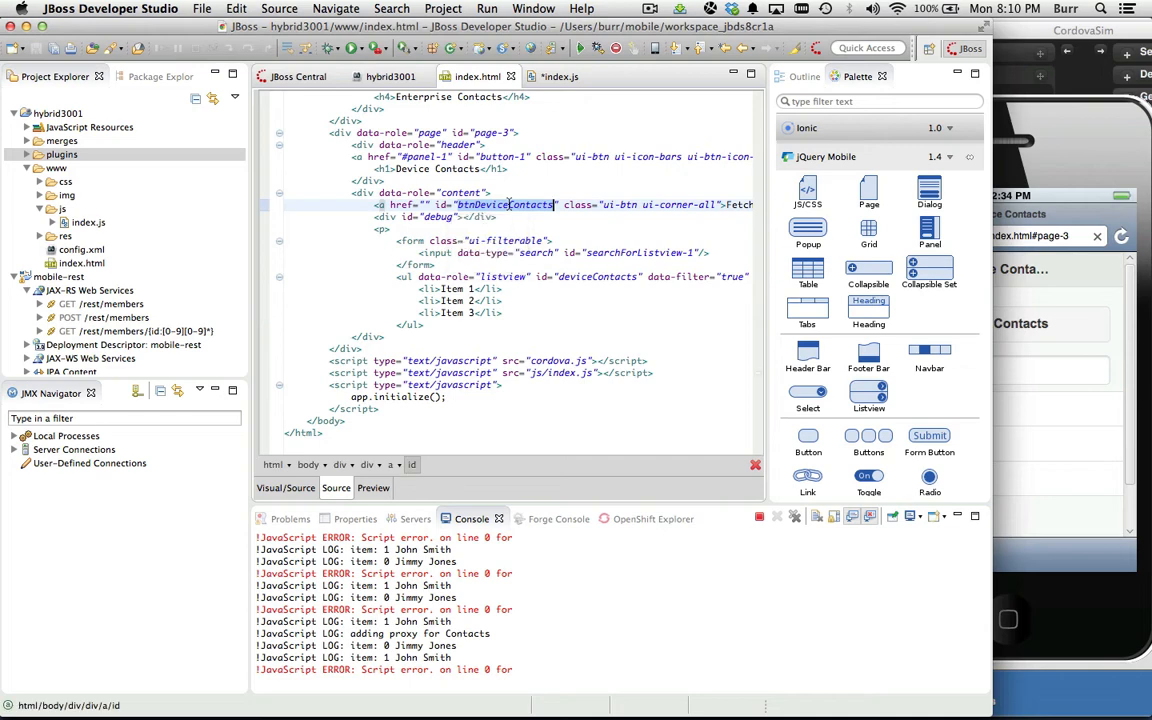
key("super+s")
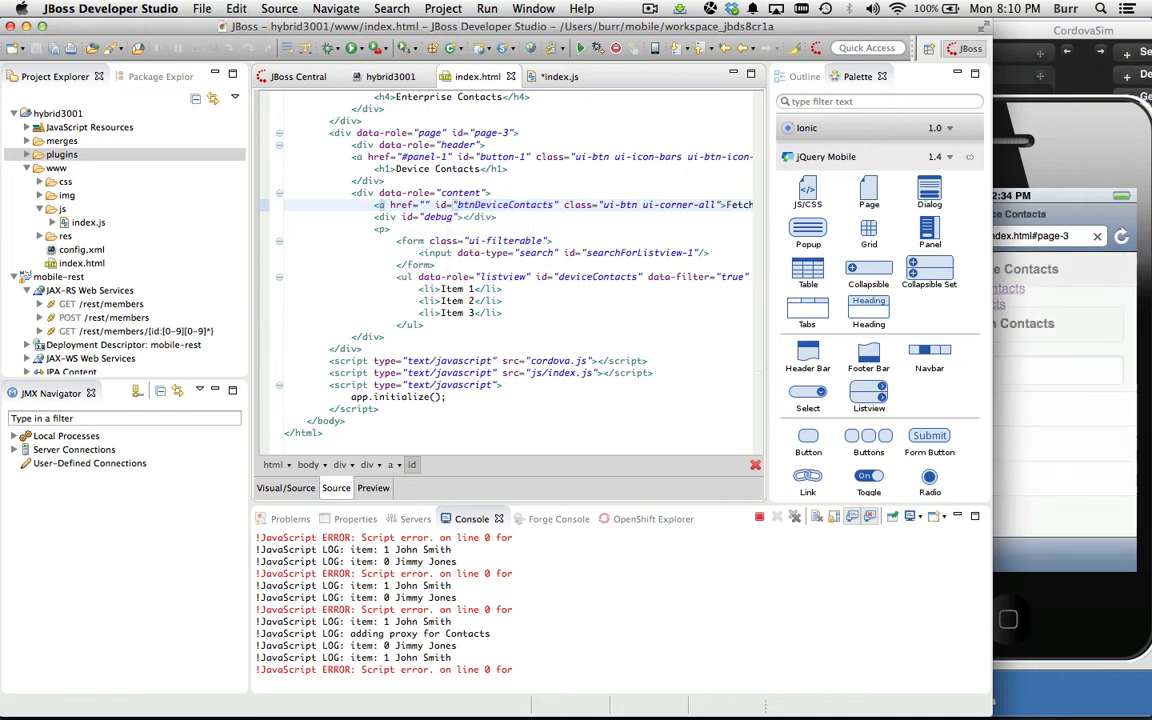
Reload the app in CordovaSim and tap Fetch Contacts to list the five device contacts
left_click(560, 76)
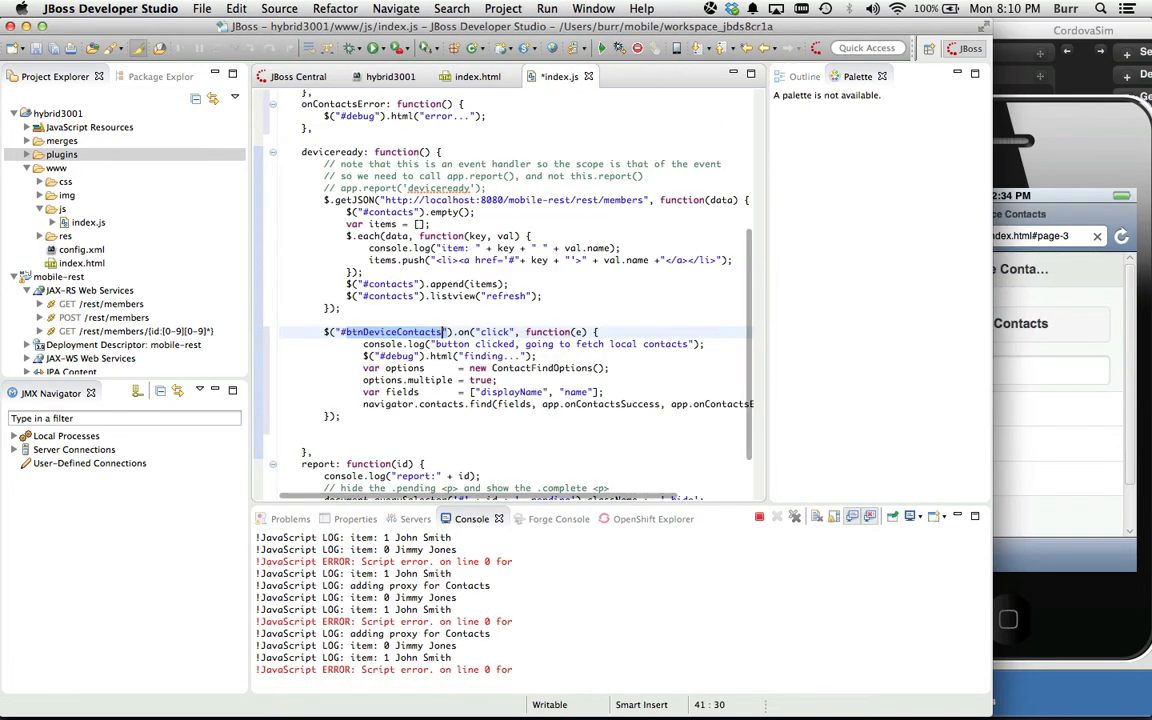
left_click(1122, 238)
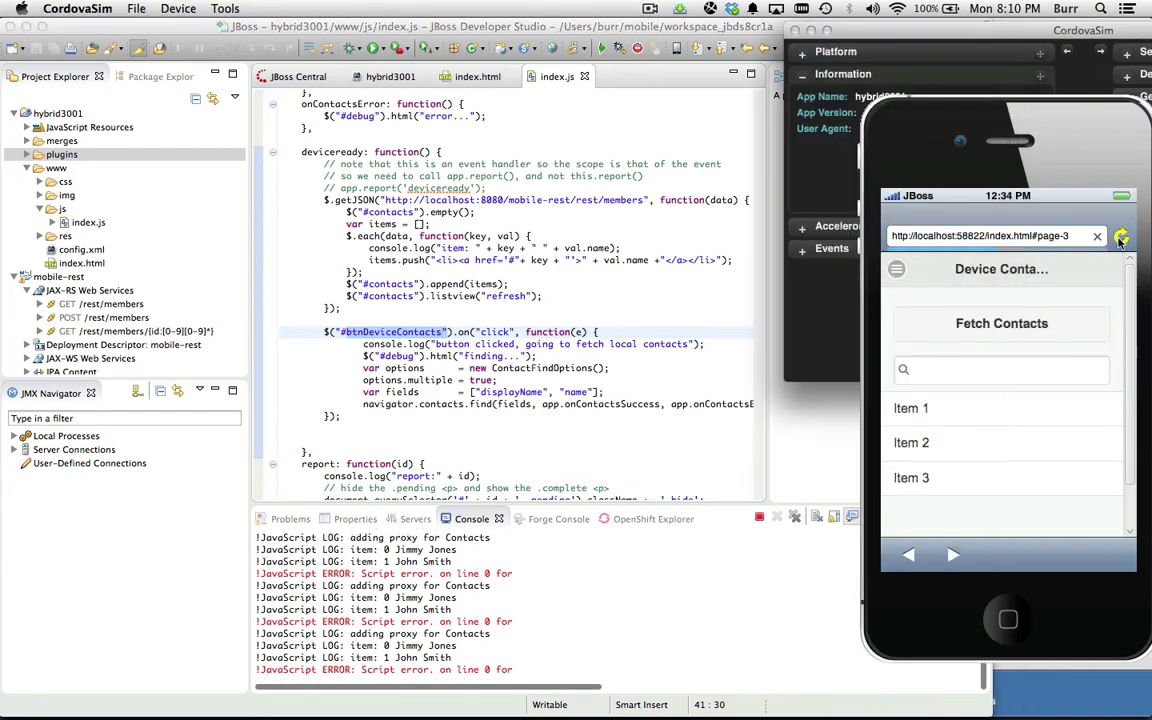
left_click(1002, 323)
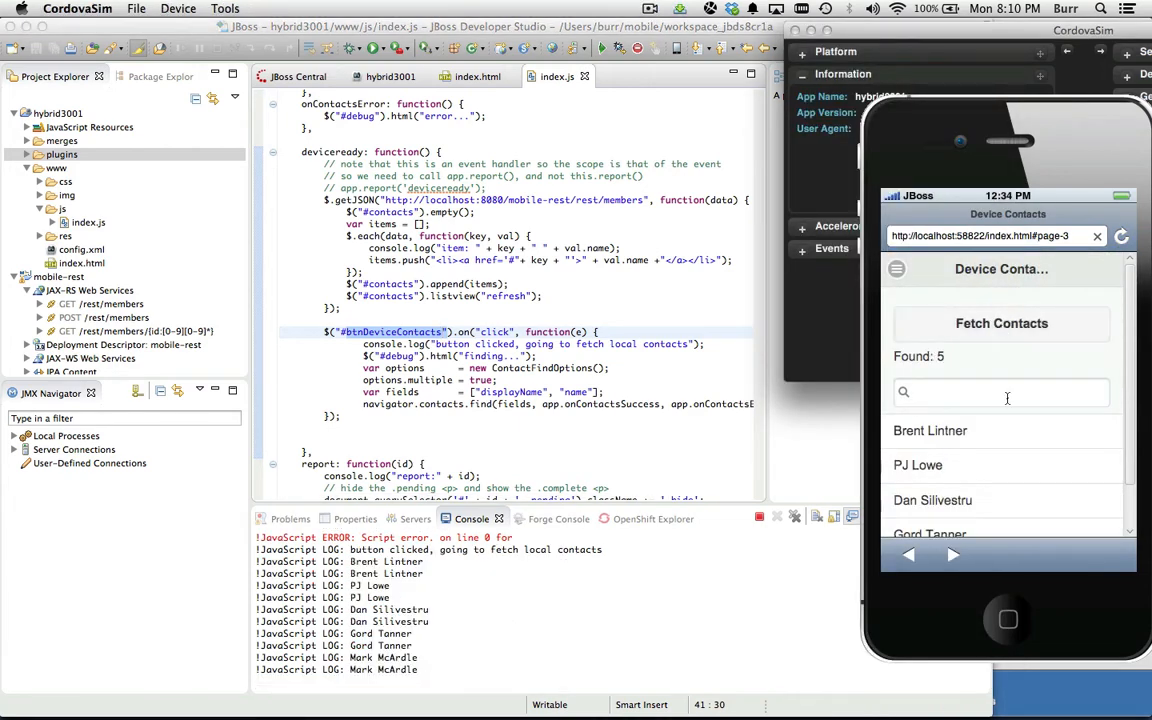
scroll(1007, 398, "down", 2)
scroll(1015, 403, "up", 2)
scroll(1013, 461, "down", 2)
scroll(1013, 461, "up", 2)
scroll(1013, 450, "down", 2)
Choose Run As > Run on Android Device for hybrid3001 and agree to define the SDK location
left_click(142, 144)
left_click(58, 113)
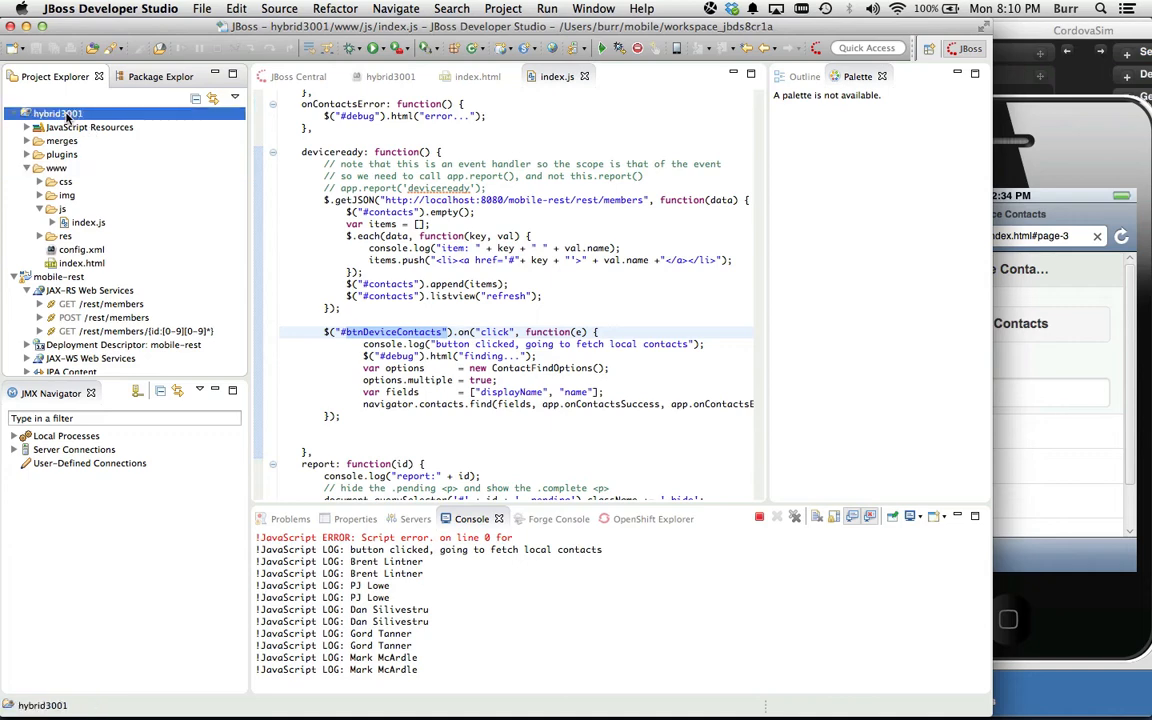
right_click(67, 117)
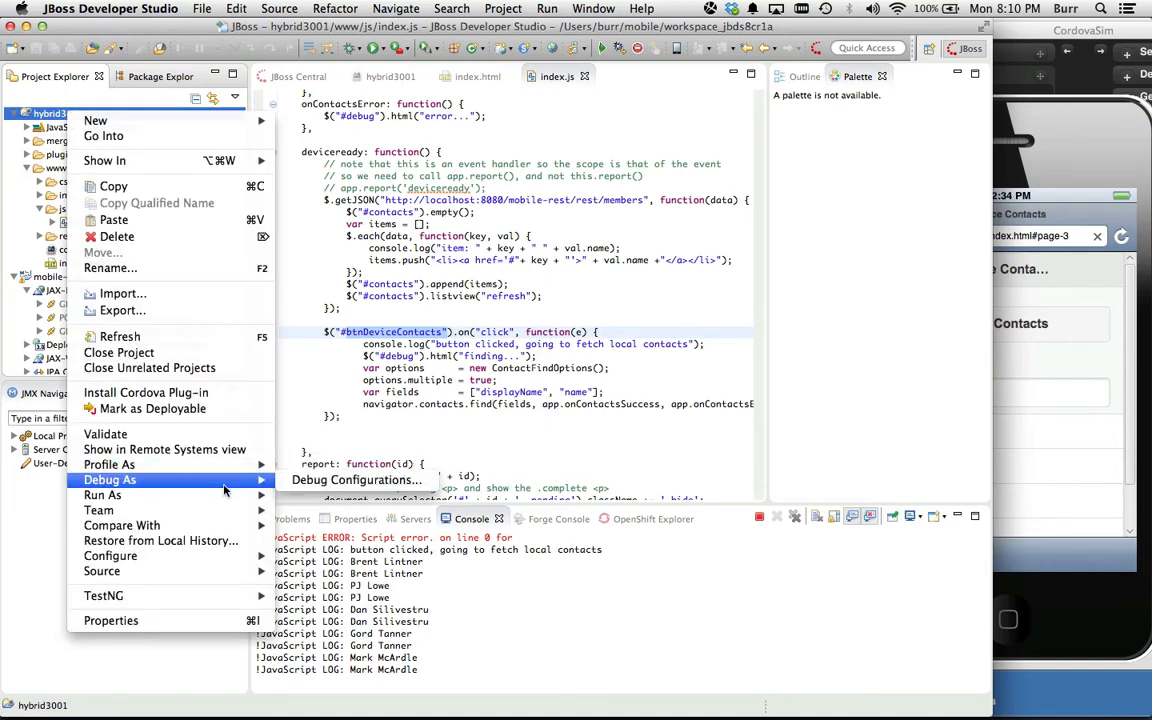
mouse_move(103, 495)
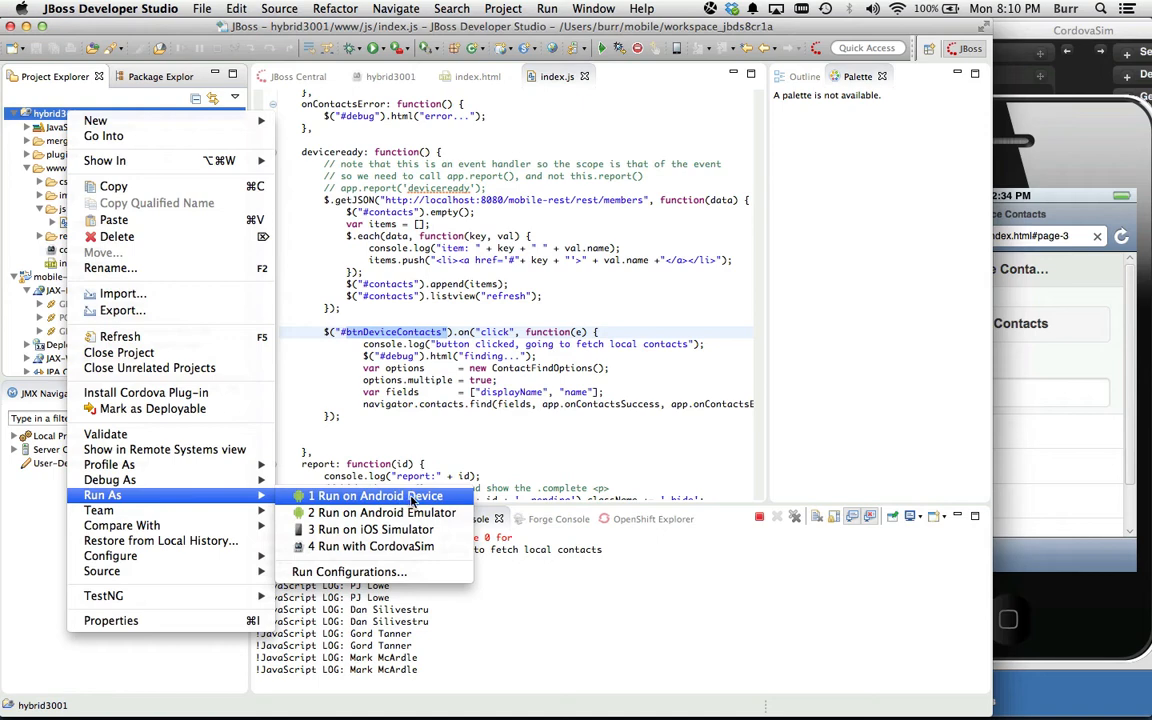
left_click(411, 498)
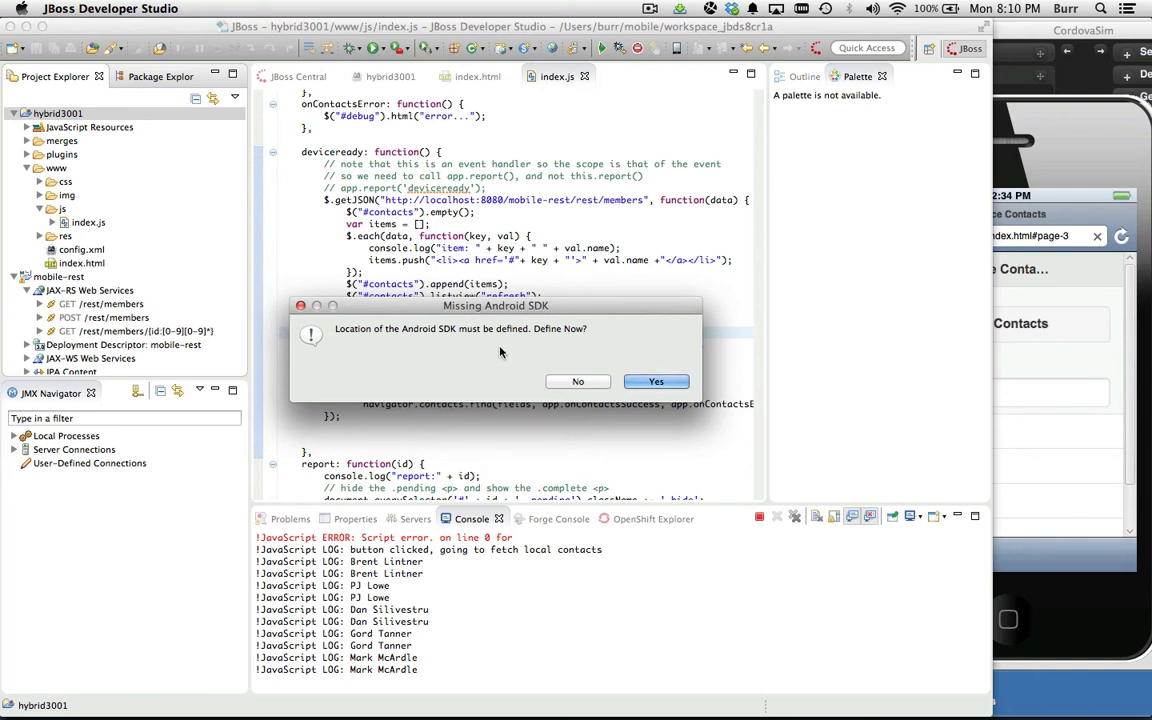
left_click(654, 384)
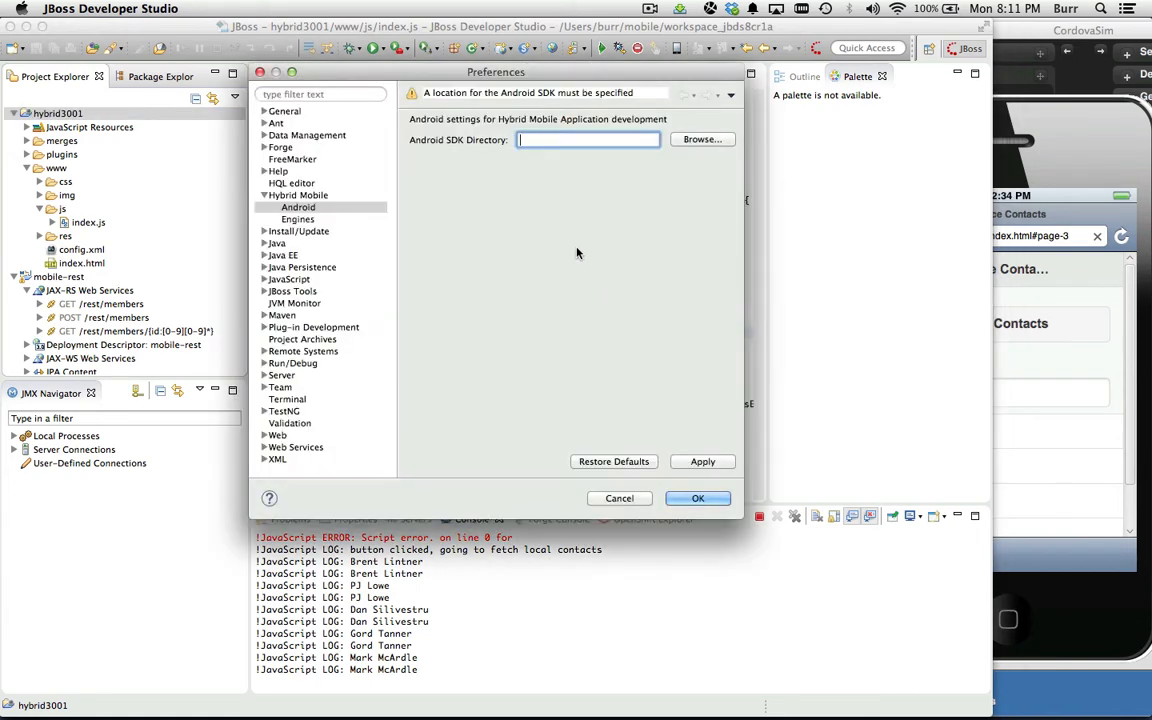
Browse to /Users/burr/android-sdks and save it as the Android SDK Directory
left_click(702, 139)
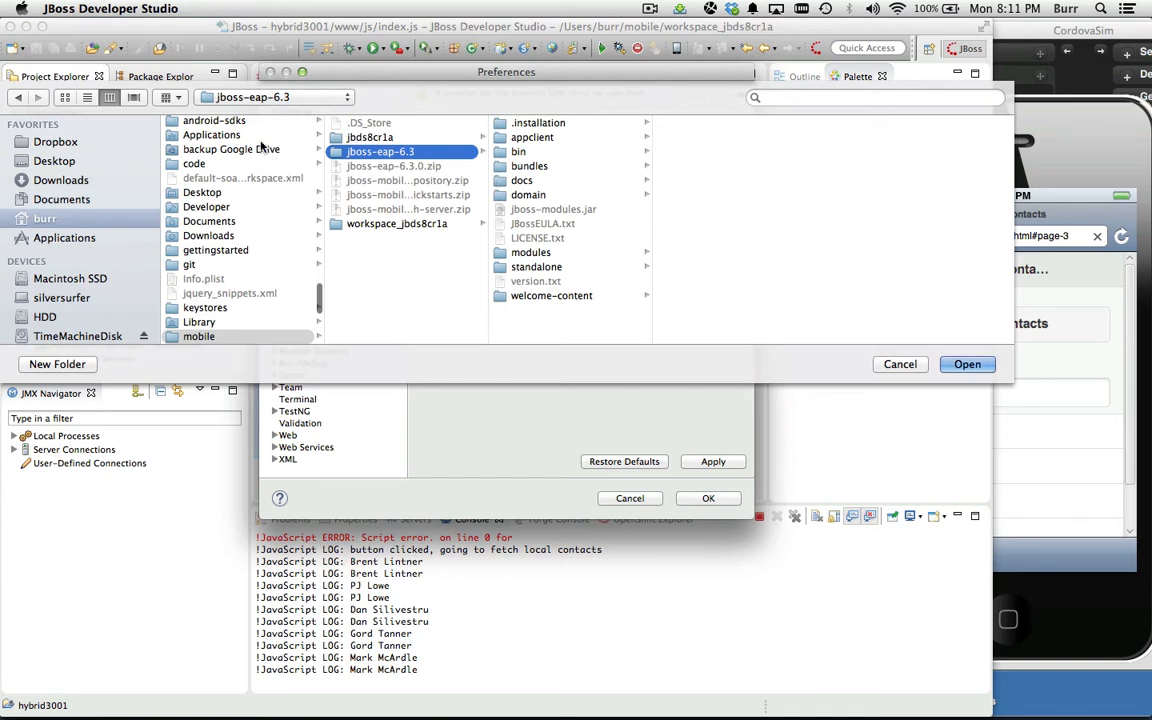
scroll(240, 150, "up", 1)
left_click(225, 134)
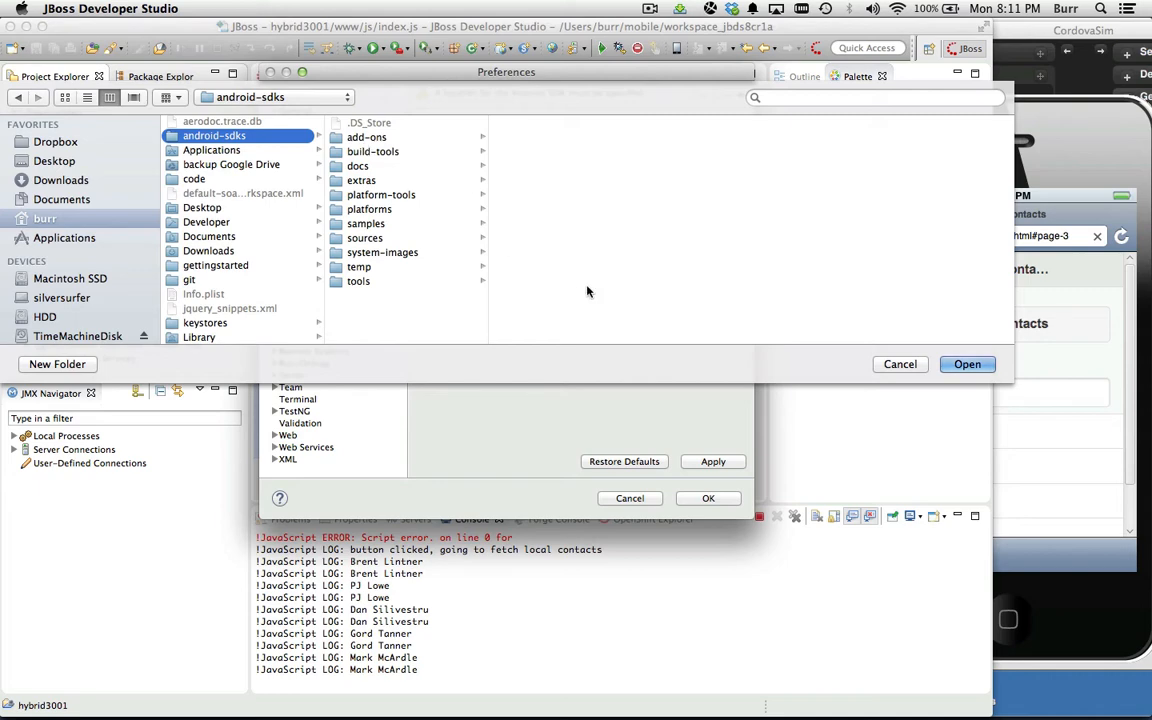
left_click(967, 364)
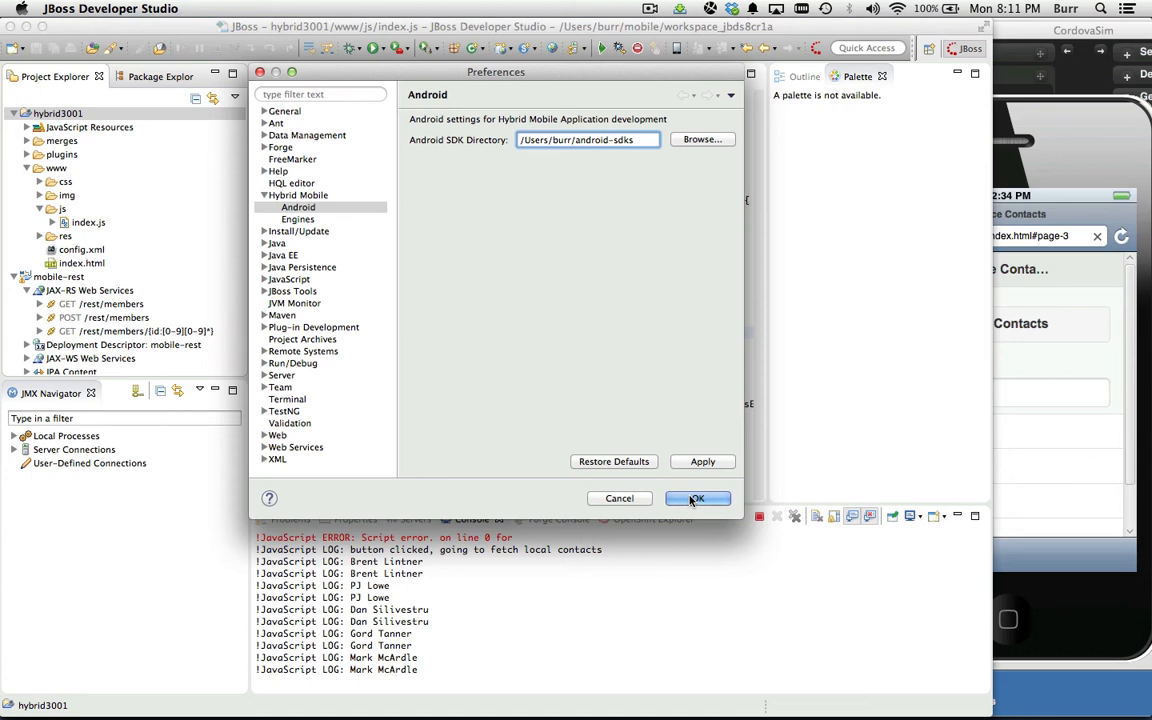
left_click(696, 499)
Run hybrid3001 on the Android device and show the phone in IPEVO Presenter's camera view
right_click(93, 118)
mouse_move(129, 496)
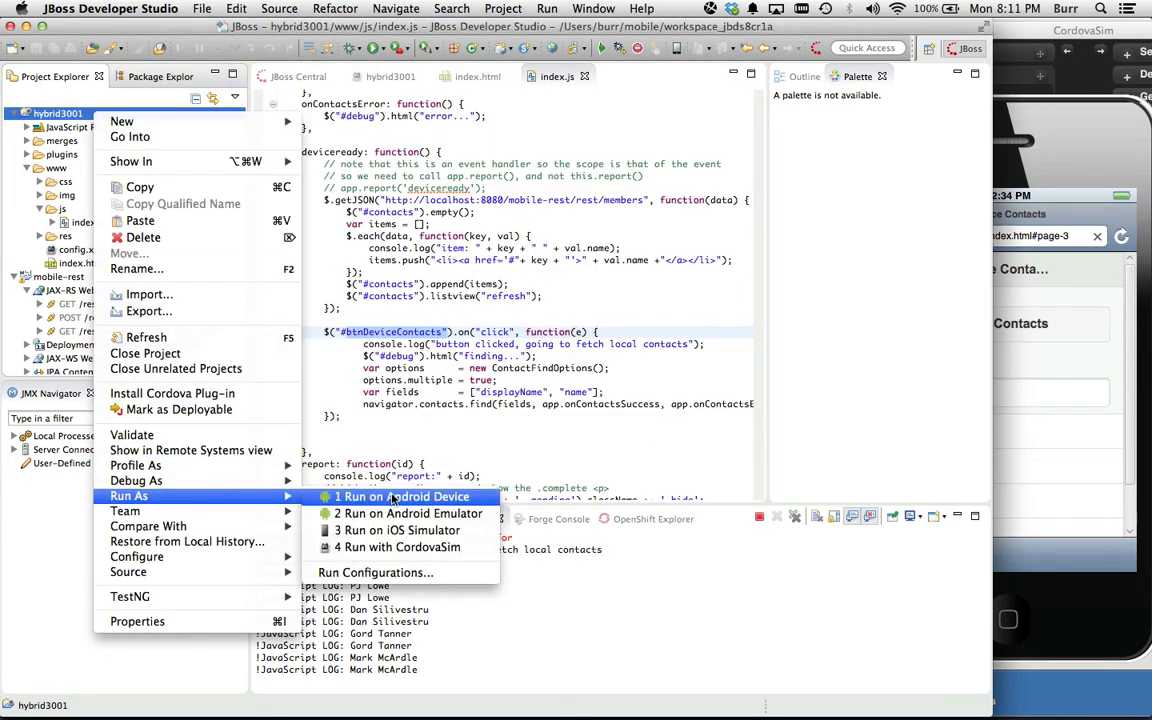
left_click(405, 497)
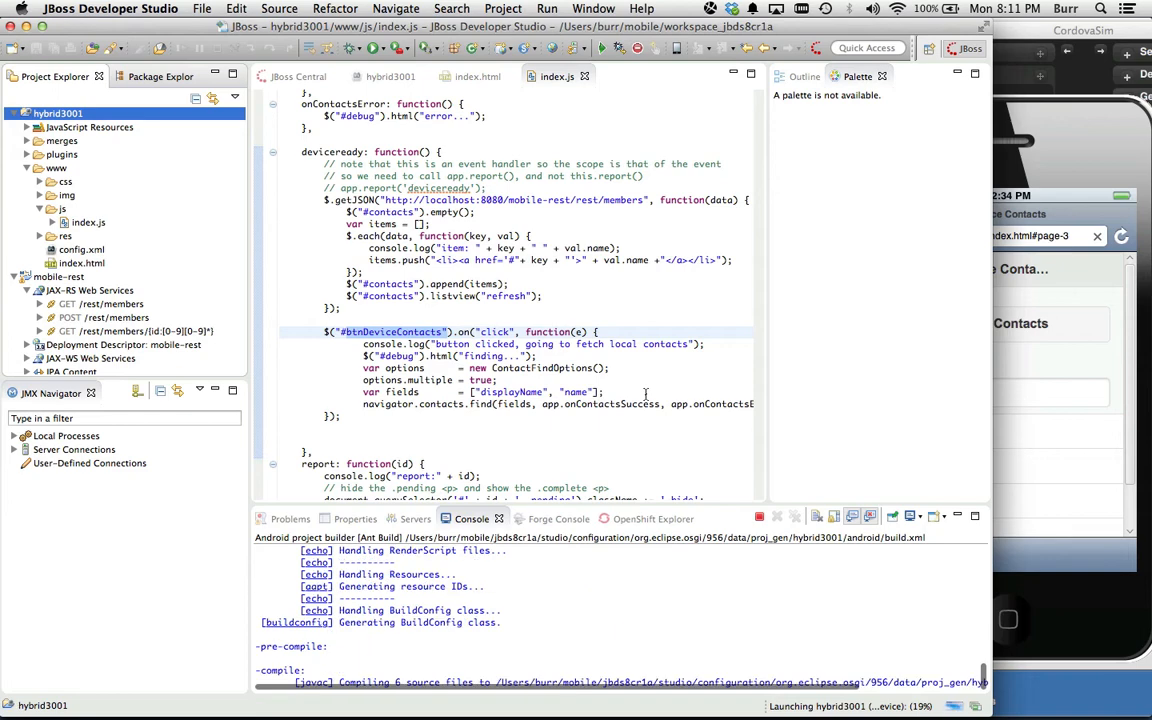
mouse_move(793, 712)
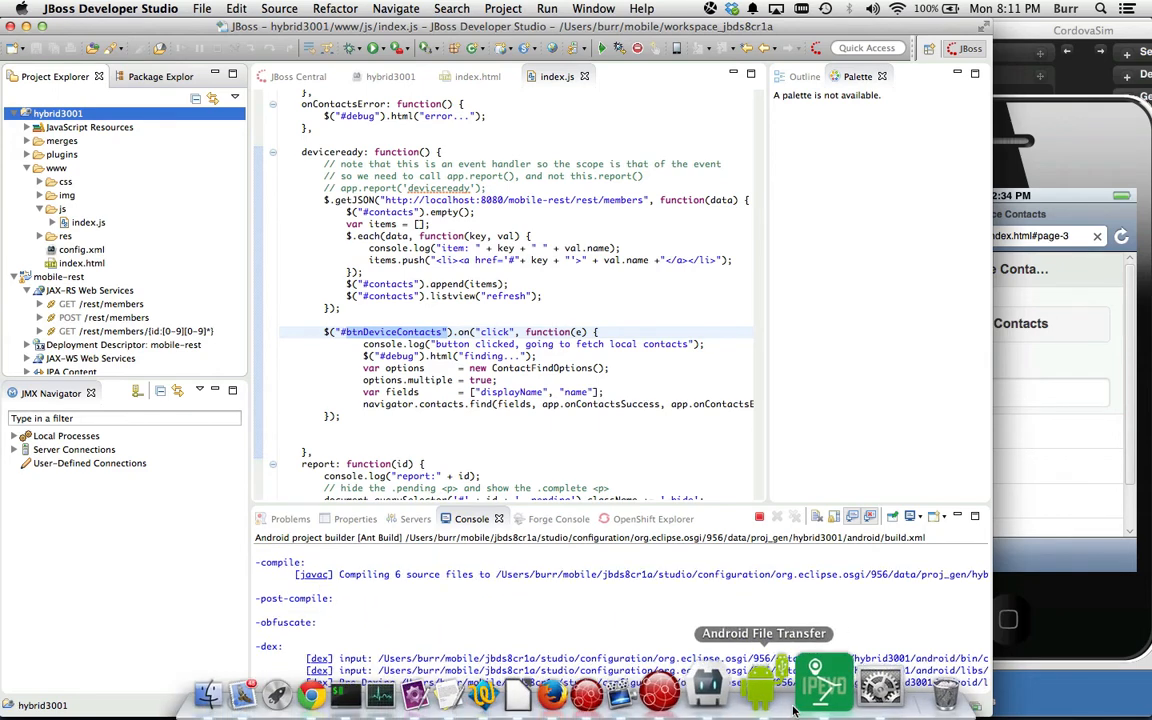
left_click(315, 705)
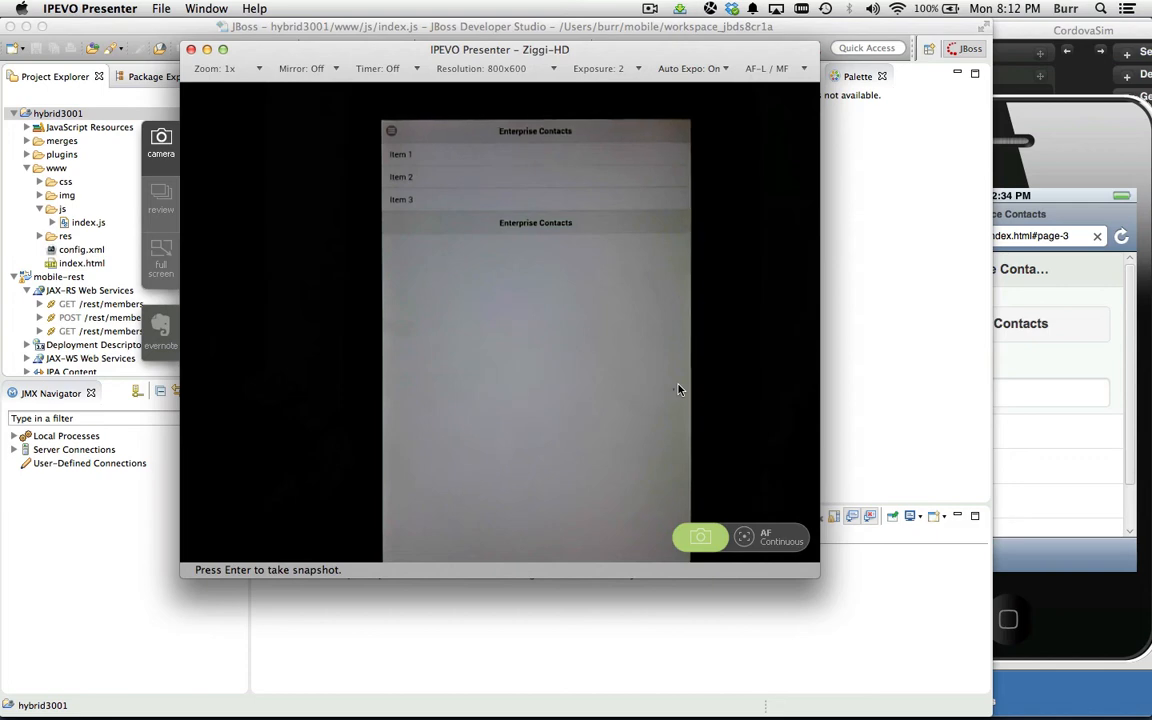
Replace localhost in the getJSON URL with the LAN IP 192.168.1.19 from Network preferences and save index.js
left_click(536, 680)
double_click(492, 200)
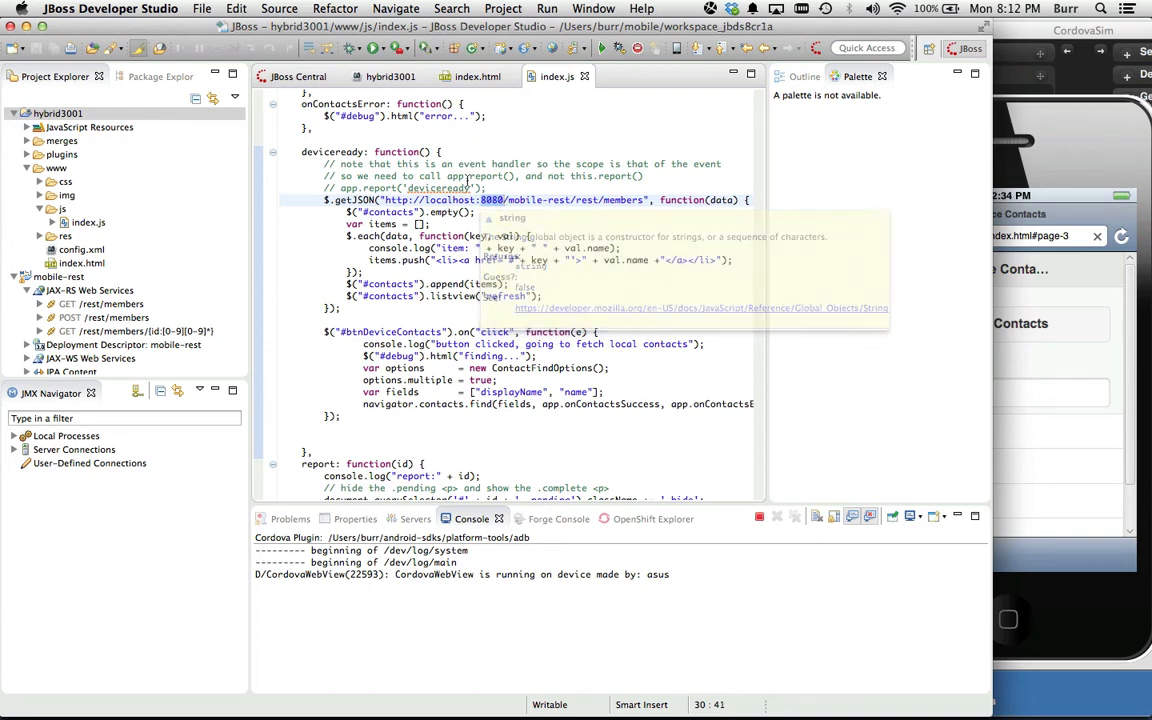
left_click_drag(425, 200, 480, 200)
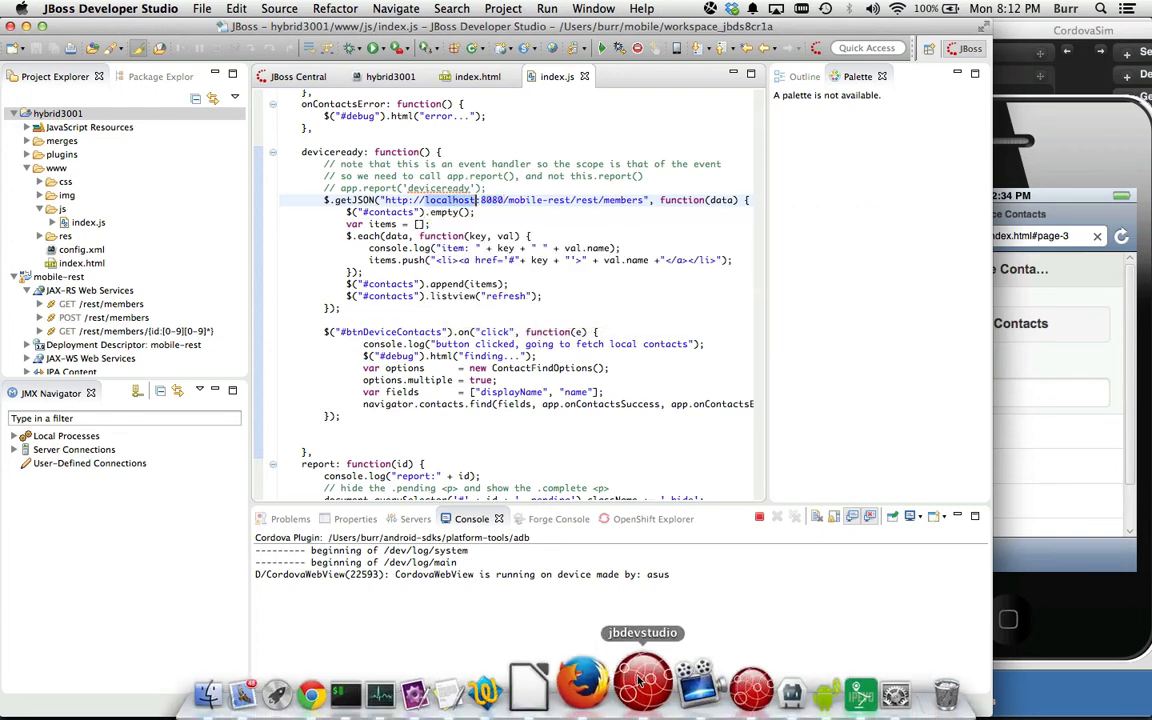
left_click(844, 680)
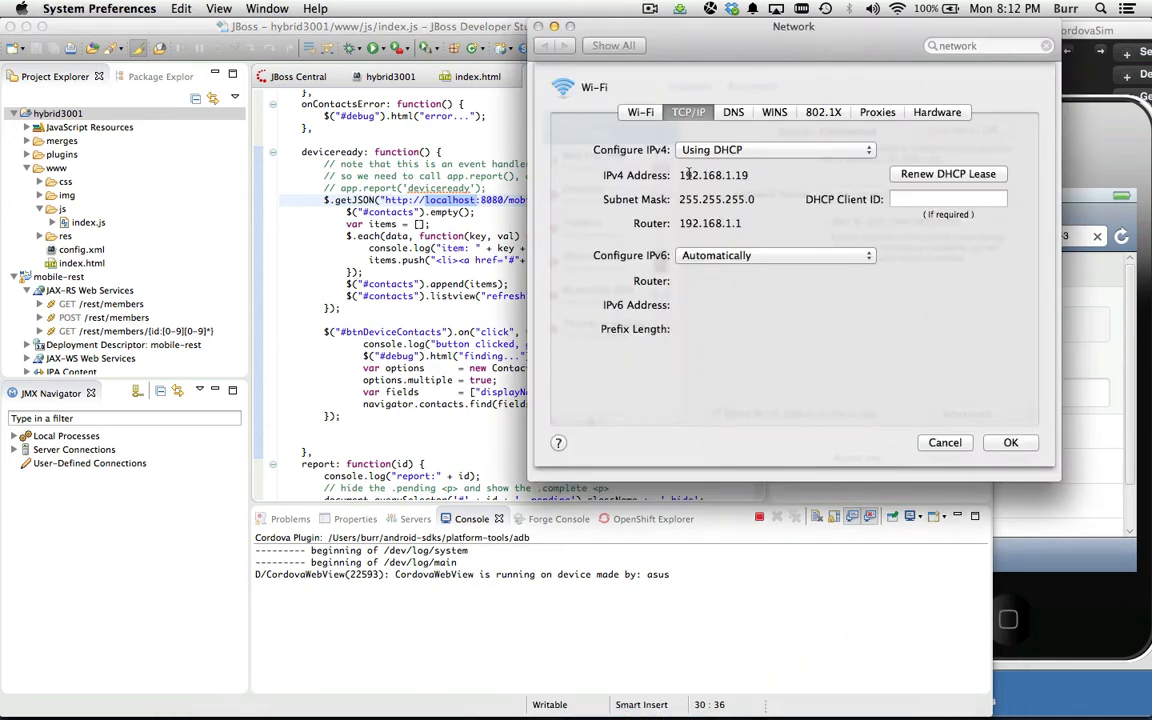
double_click(445, 200)
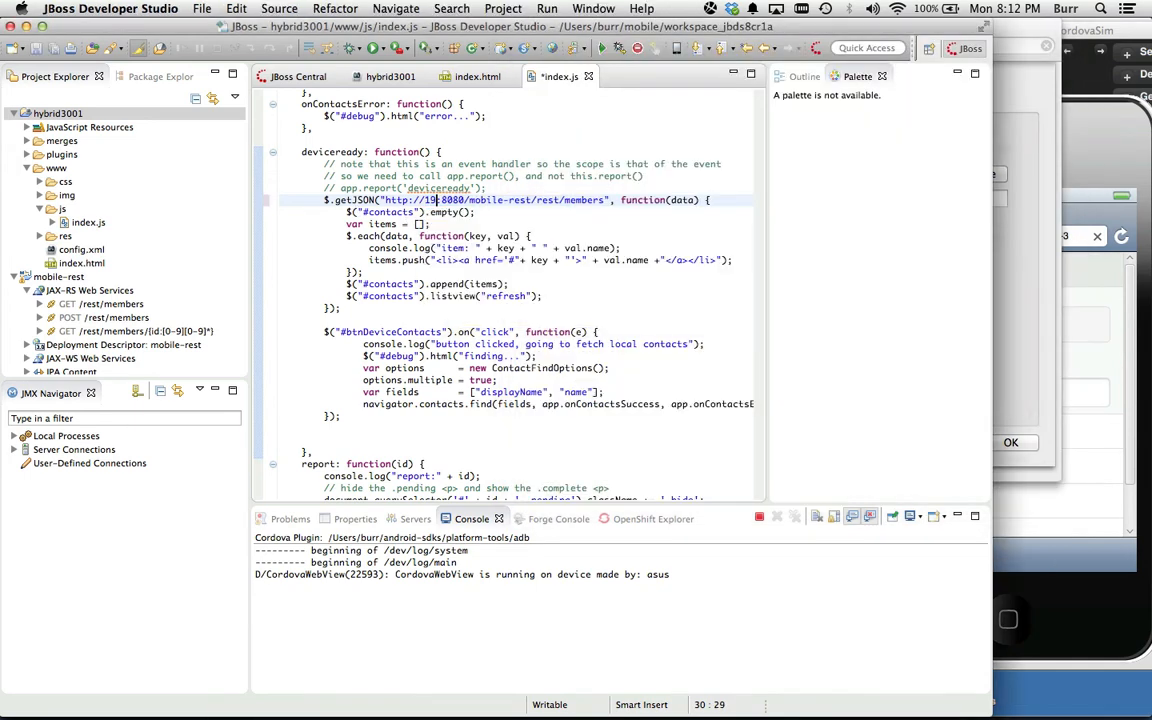
type("192.1")
type("68.")
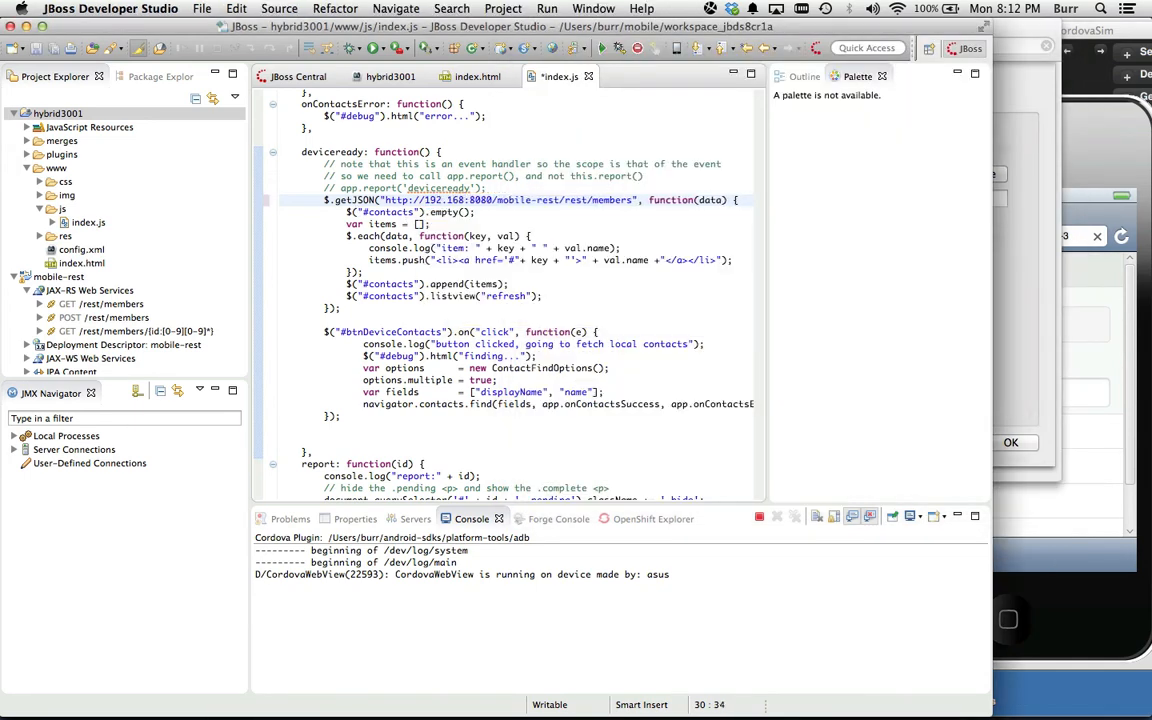
key("super+Tab")
key("super+Tab")
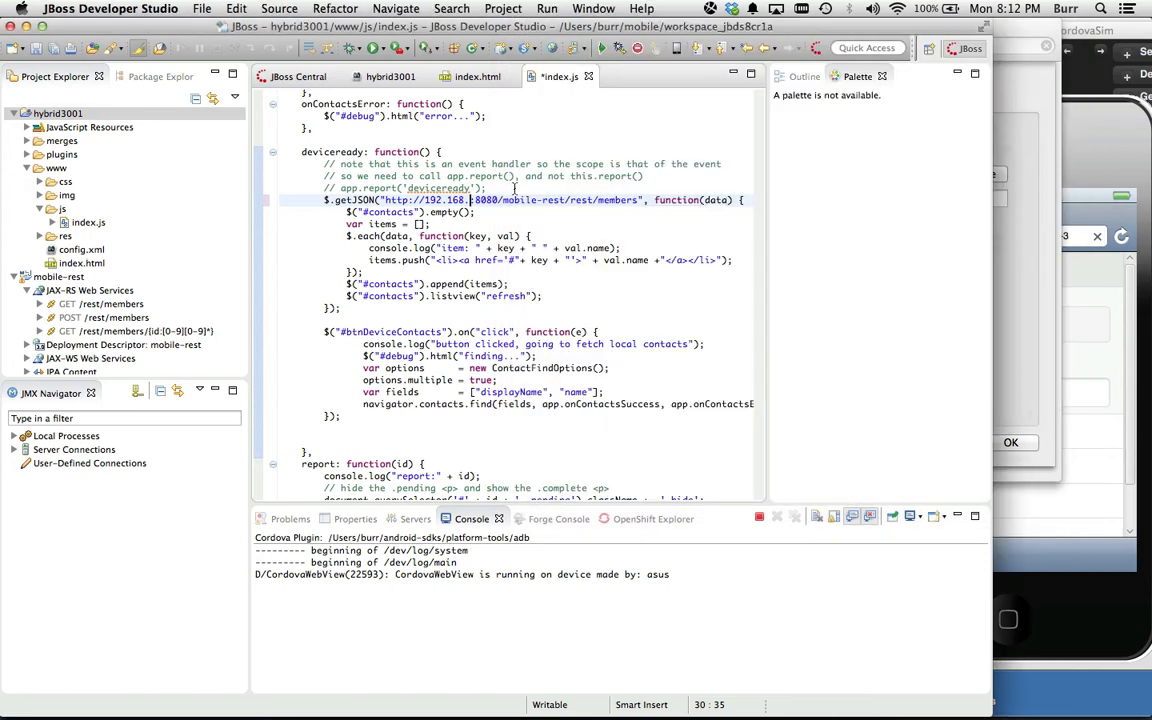
type("1.19")
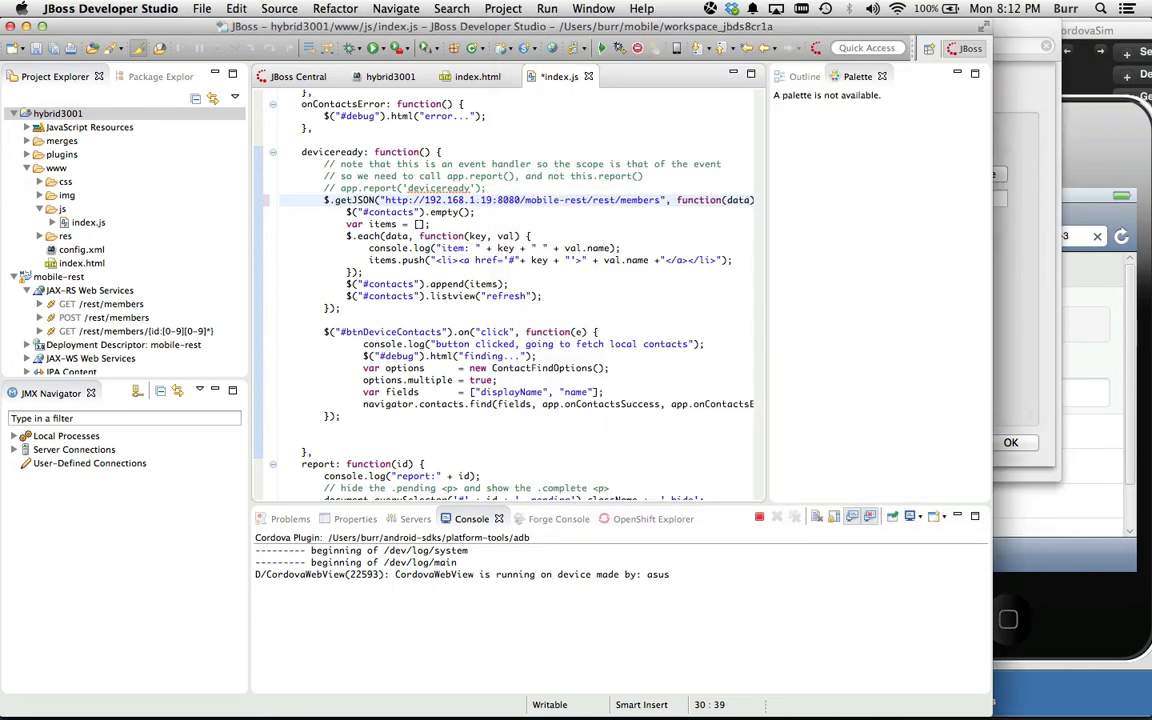
key("super+s")
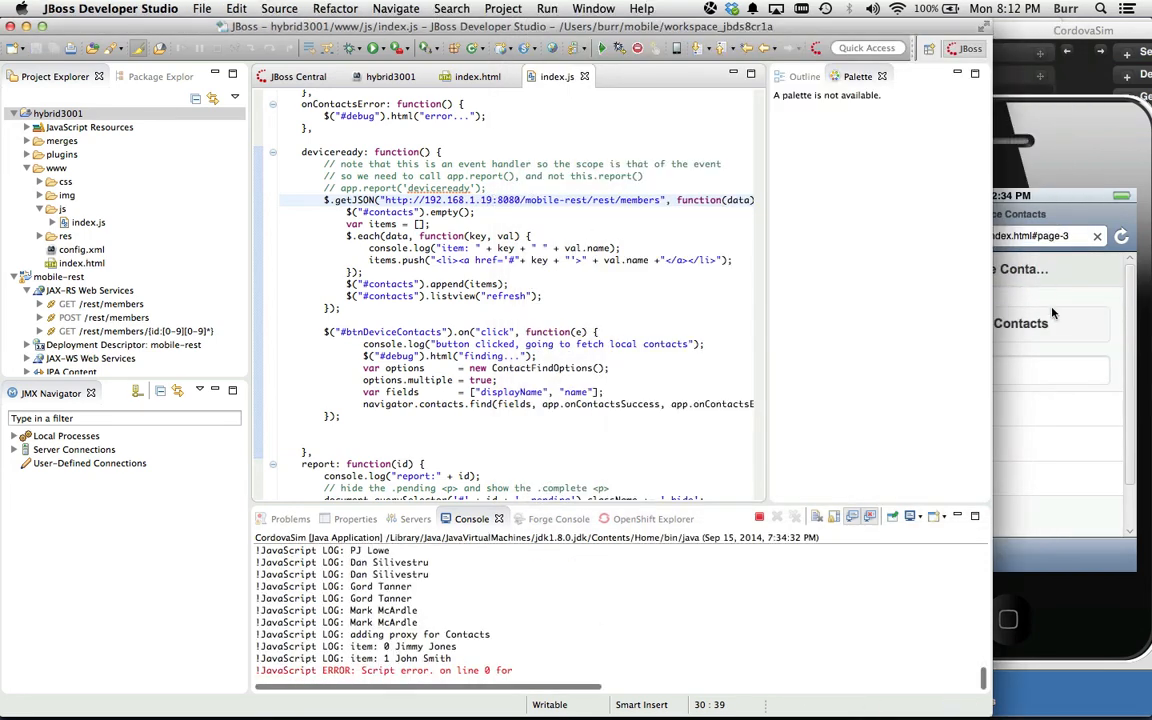
View Enterprise Contacts in CordovaSim, then rerun hybrid3001 on the Android device
left_click(1052, 314)
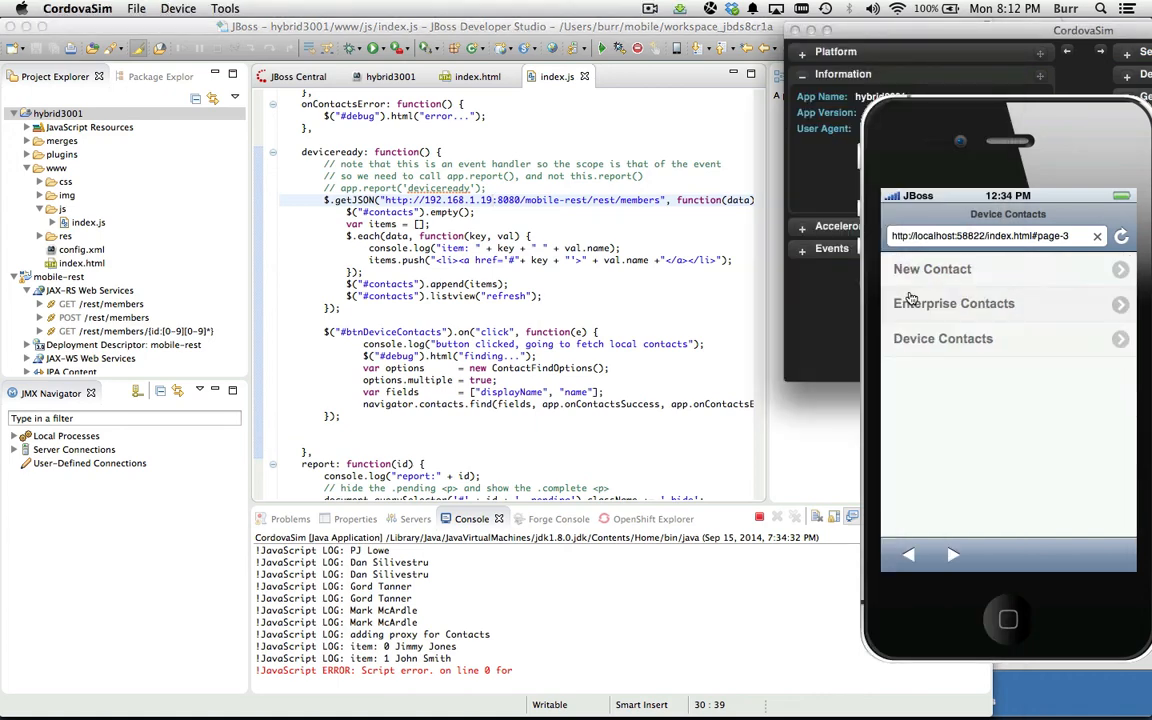
left_click(910, 303)
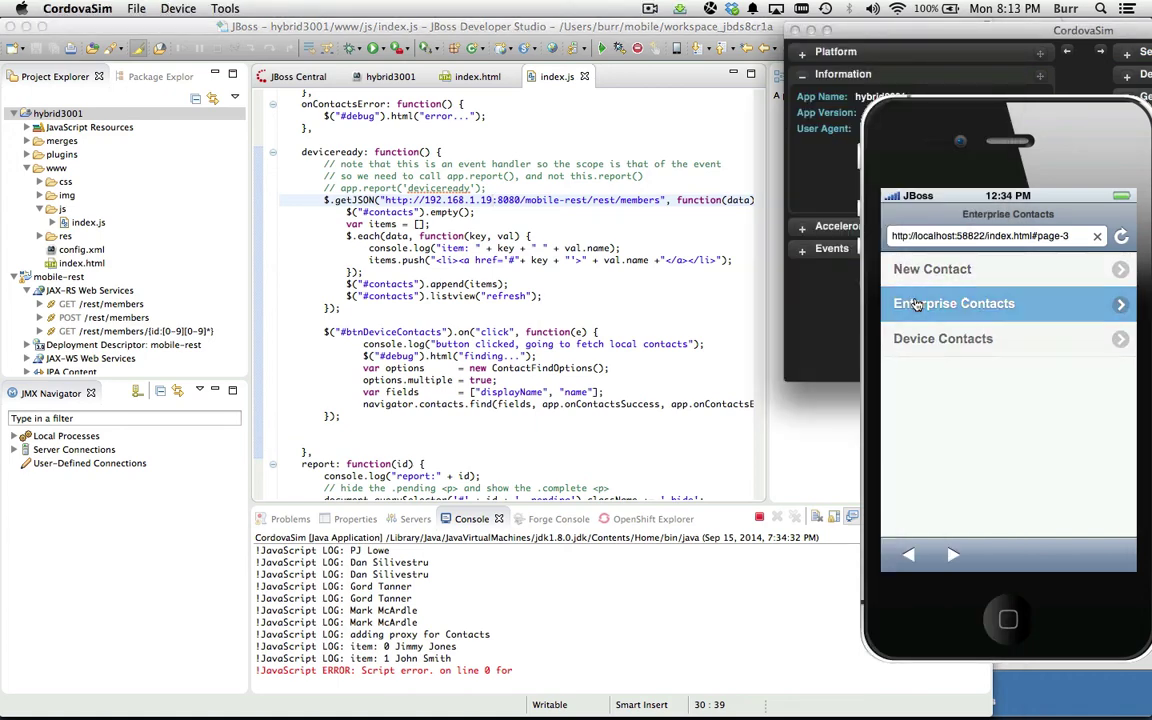
right_click(101, 118)
mouse_move(137, 496)
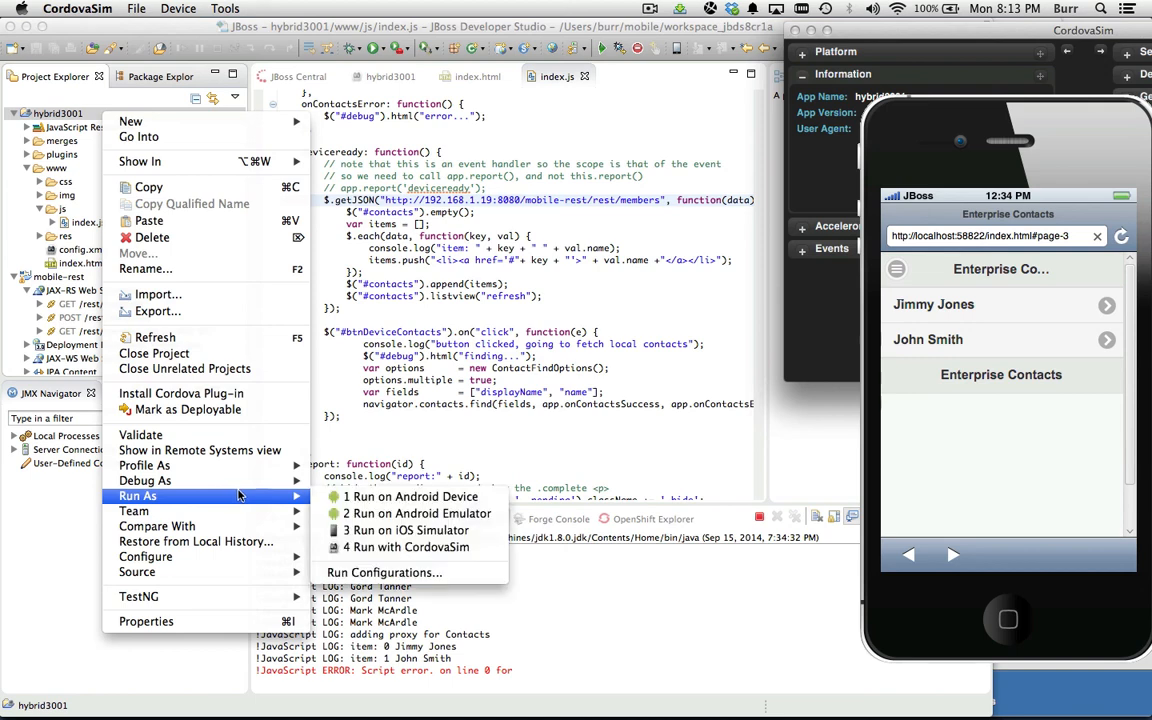
left_click(385, 498)
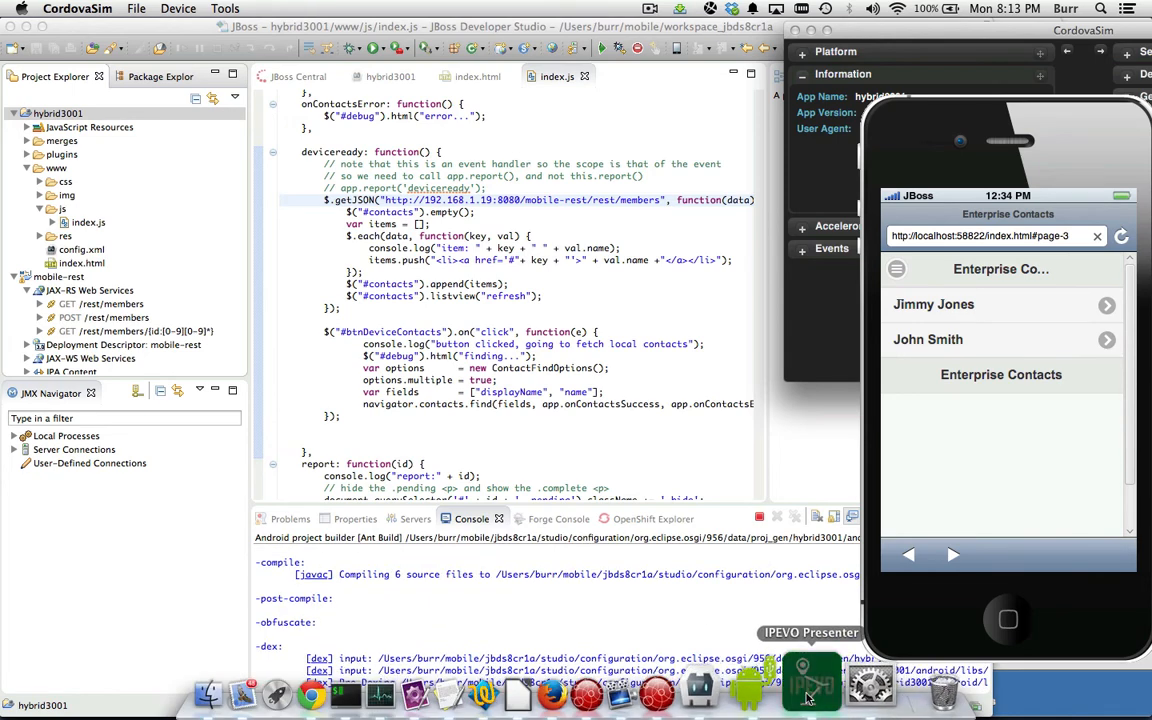
Show the live IPEVO Presenter camera view of the phone while the build finishes
left_click(815, 700)
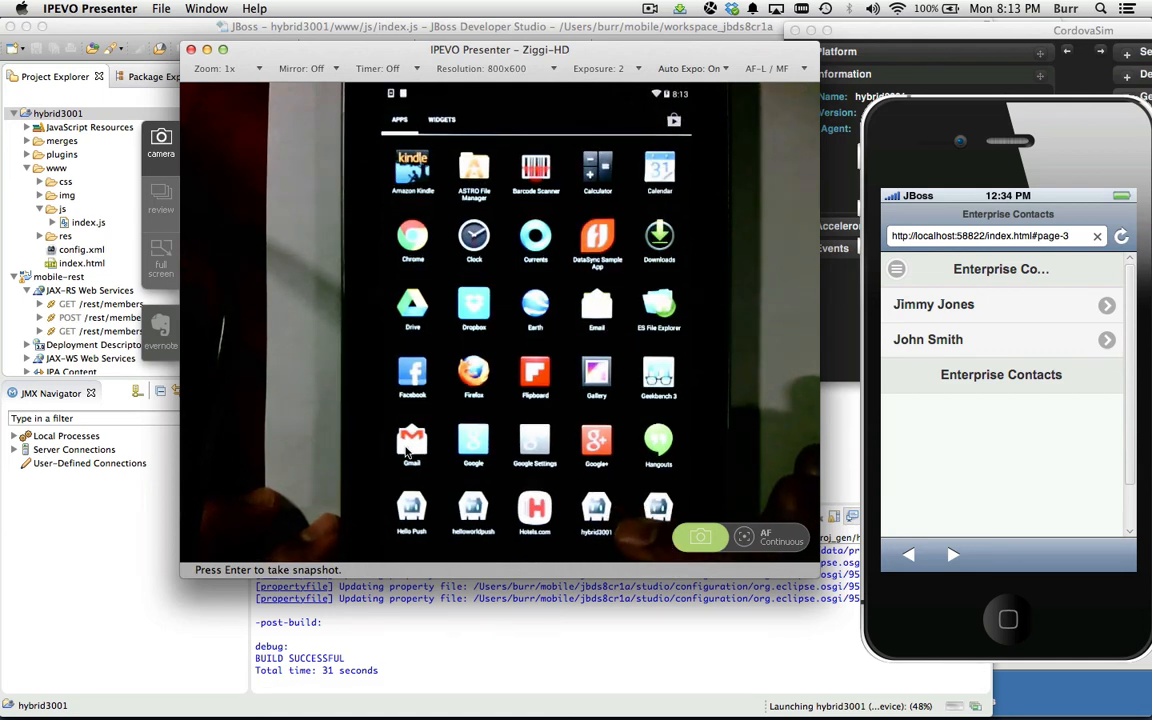
View config.xml's overview with the app Name hybrid3001 and its ID, version and description
left_click(95, 120)
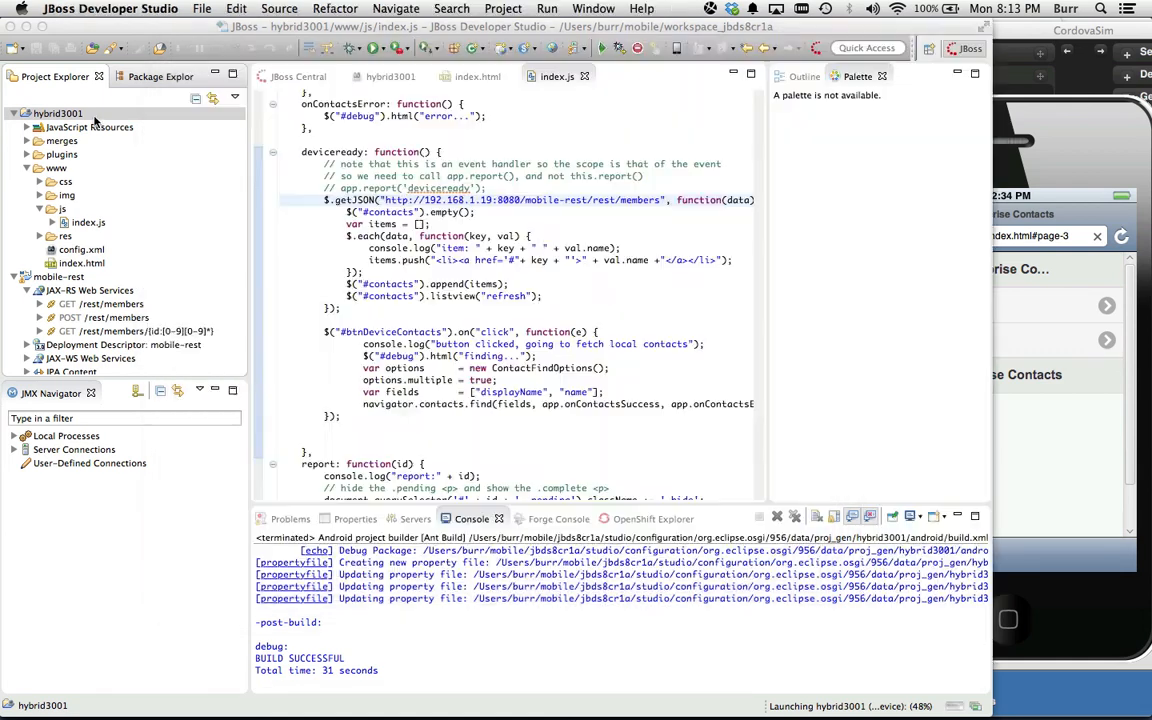
double_click(83, 250)
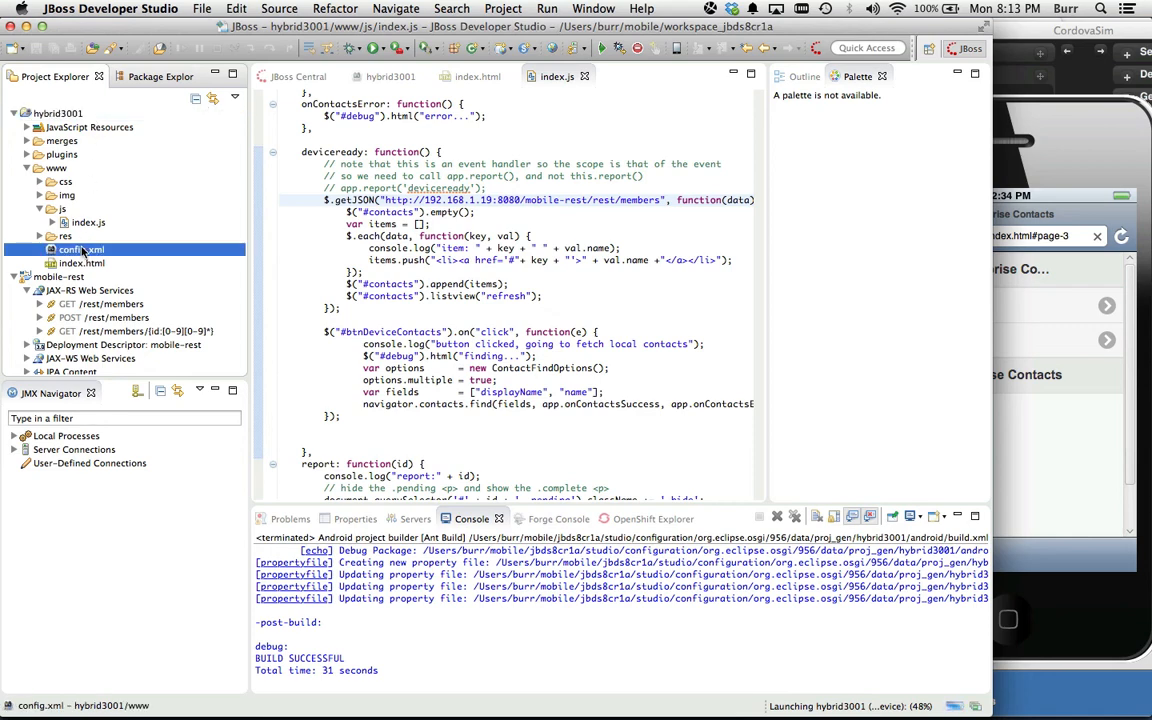
left_click(382, 168)
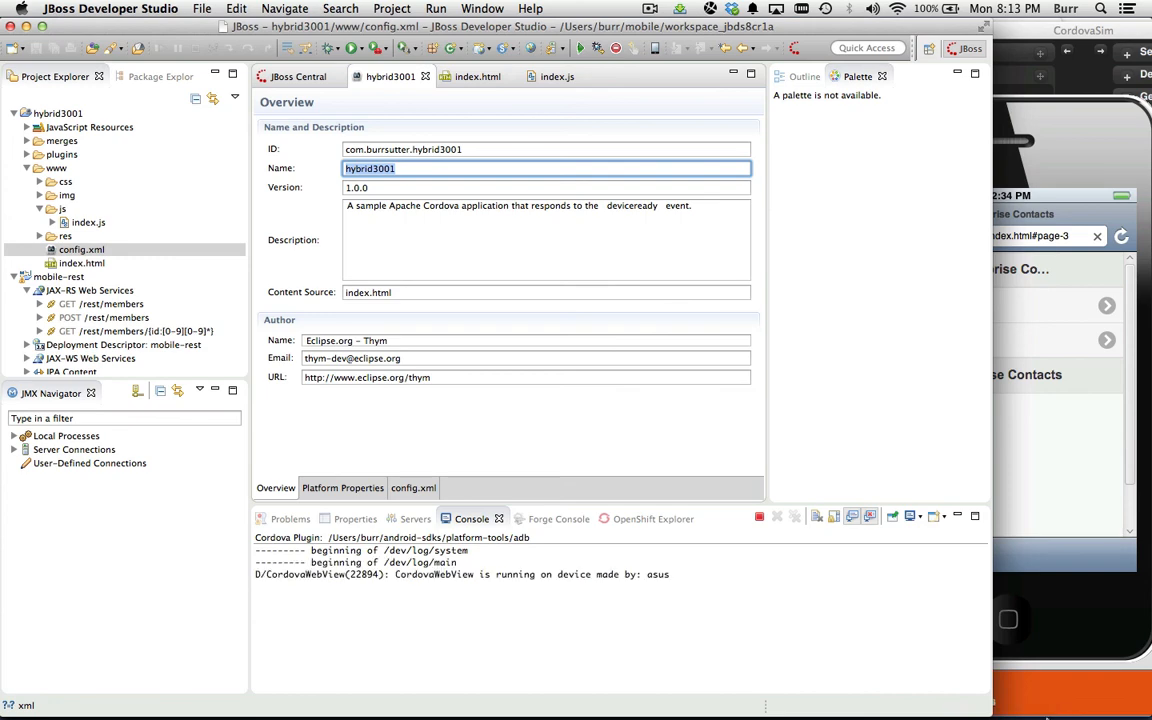
Check the Device Contacts page running on the phone, then bring up the hybrid3001 project's actions
left_click(840, 615)
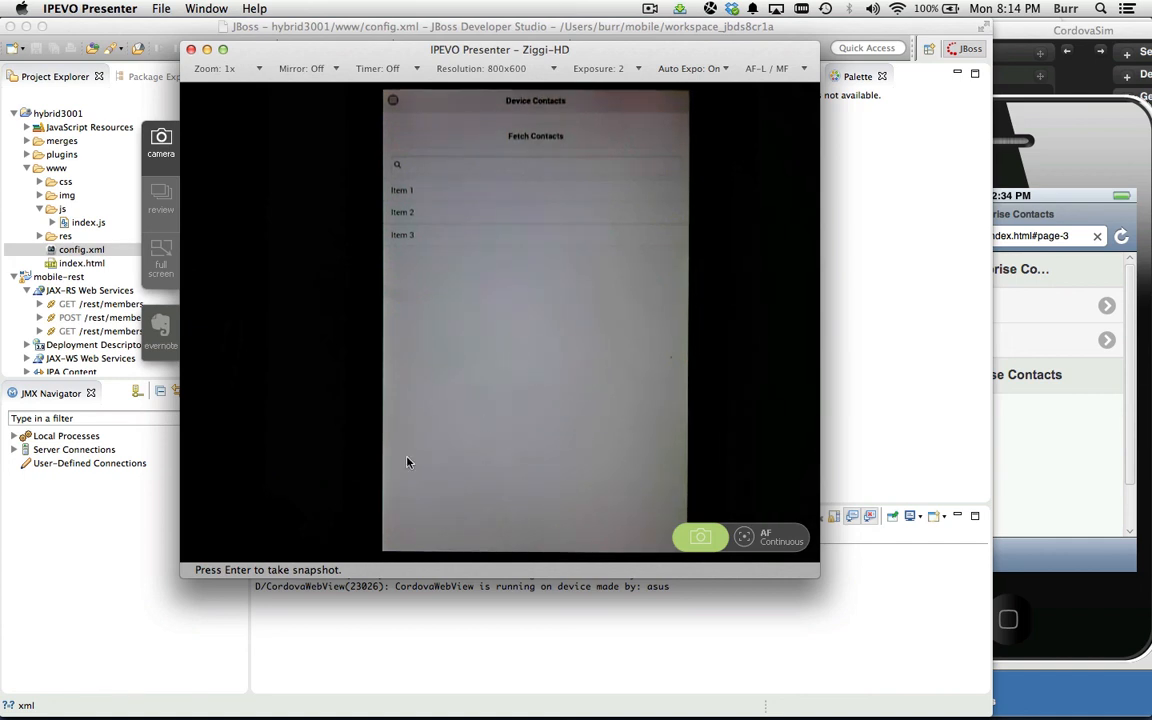
left_click(140, 547)
right_click(58, 113)
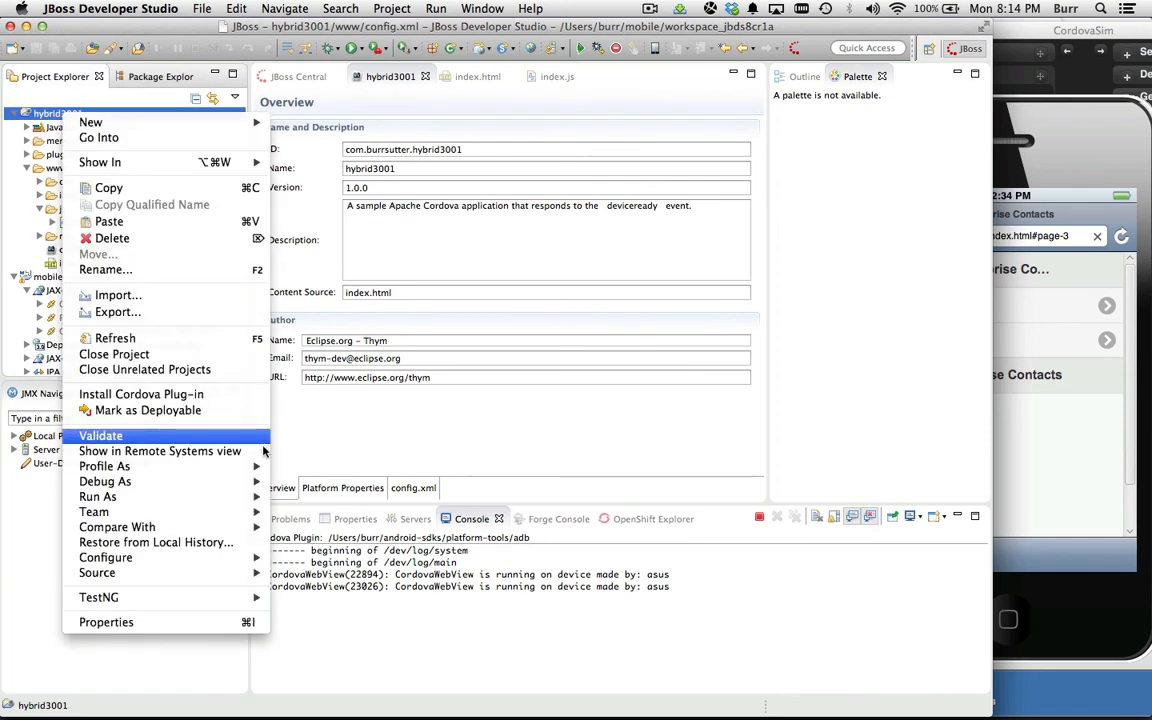